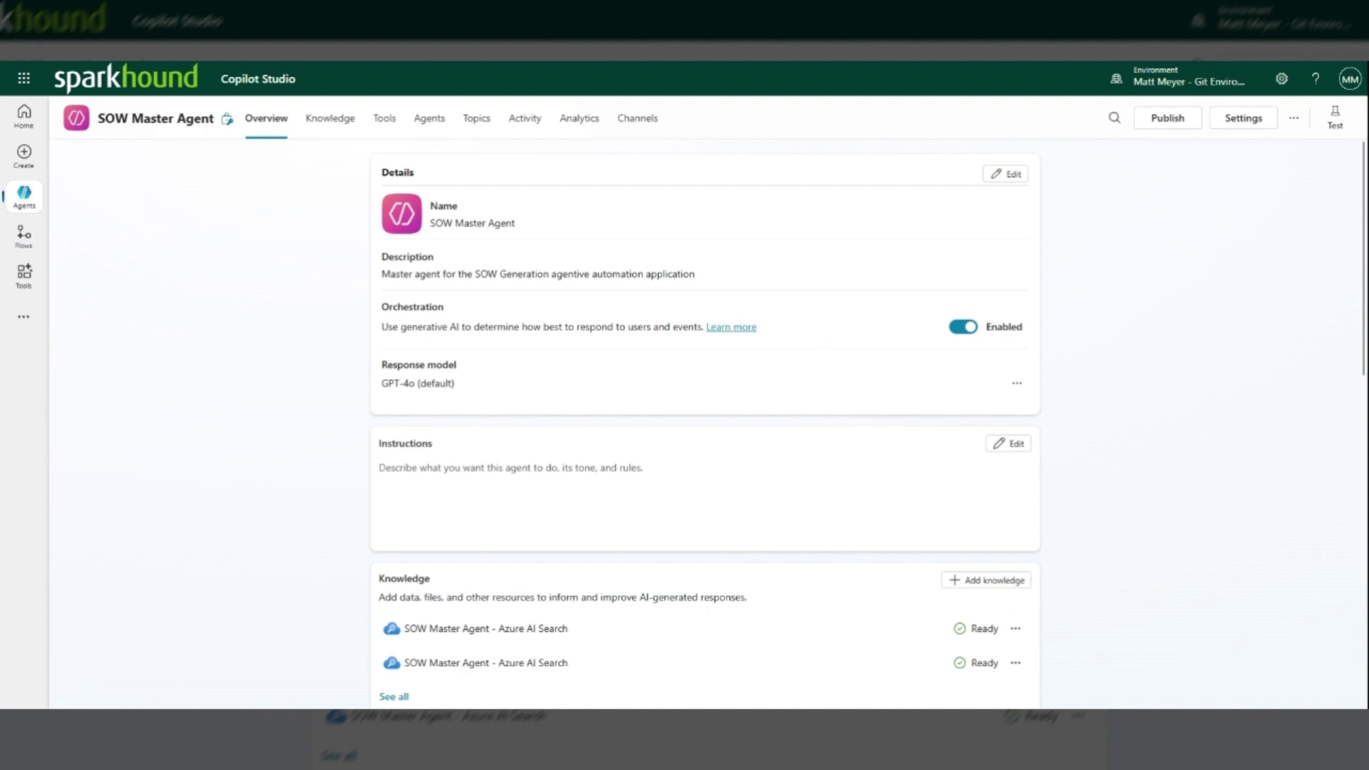
# Open the Conversation Start system topic of the SOW Master Agent
pyautogui.scroll(-3, 589, 645)
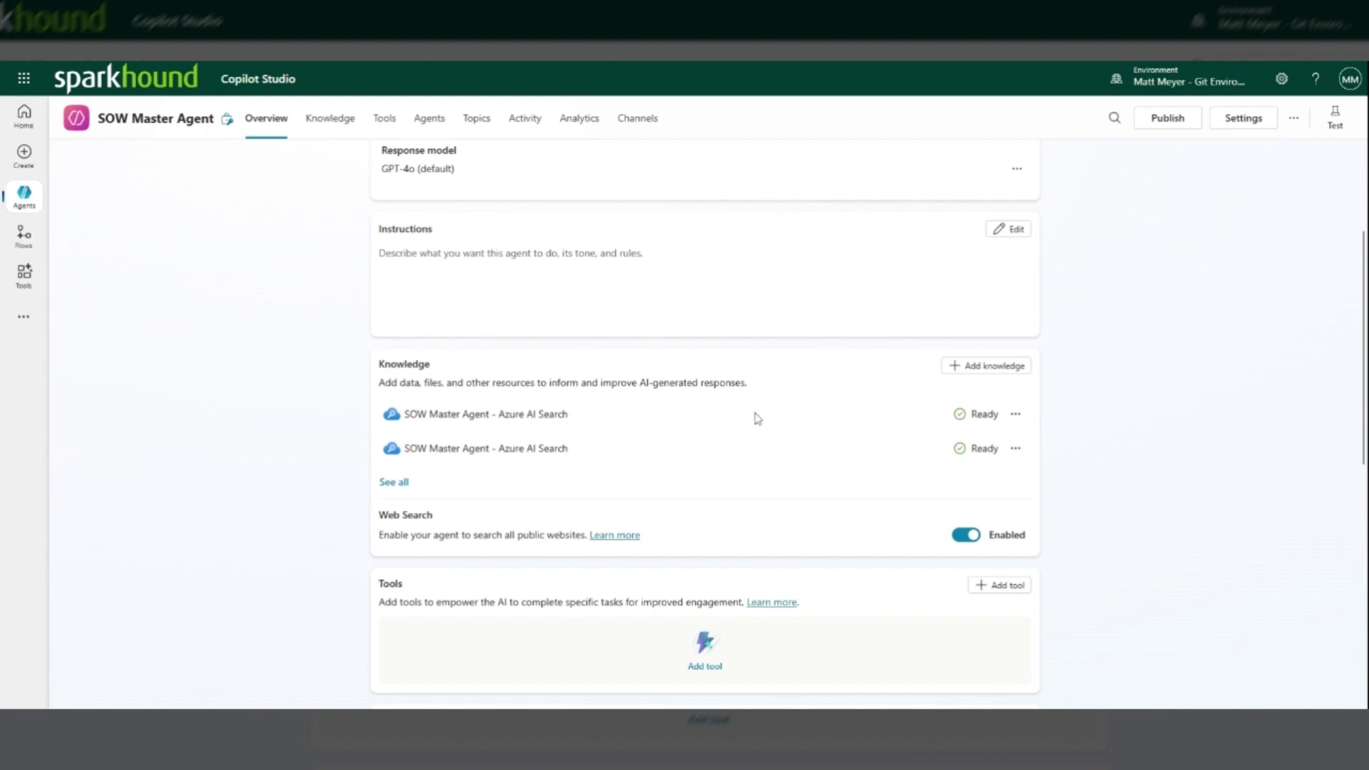
pyautogui.scroll(3, 758, 418)
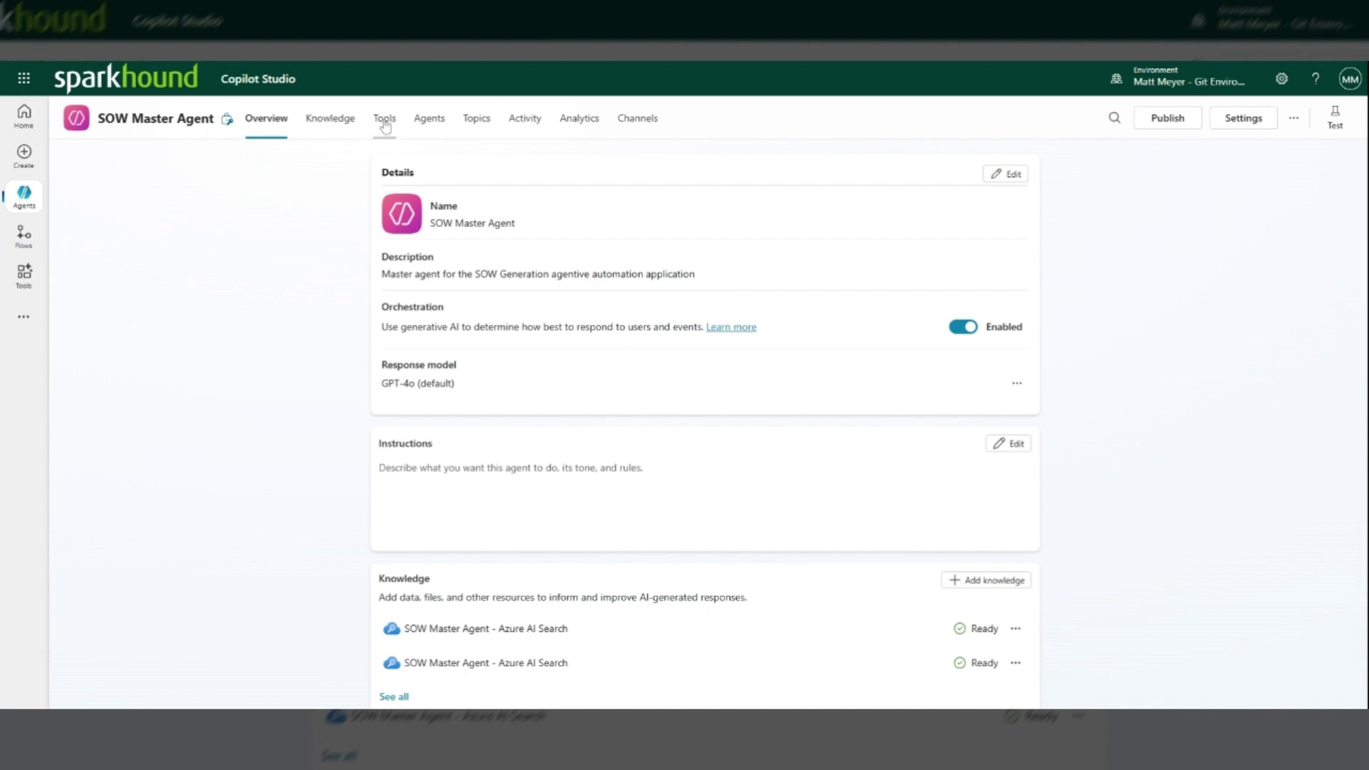
pyautogui.click(480, 129)
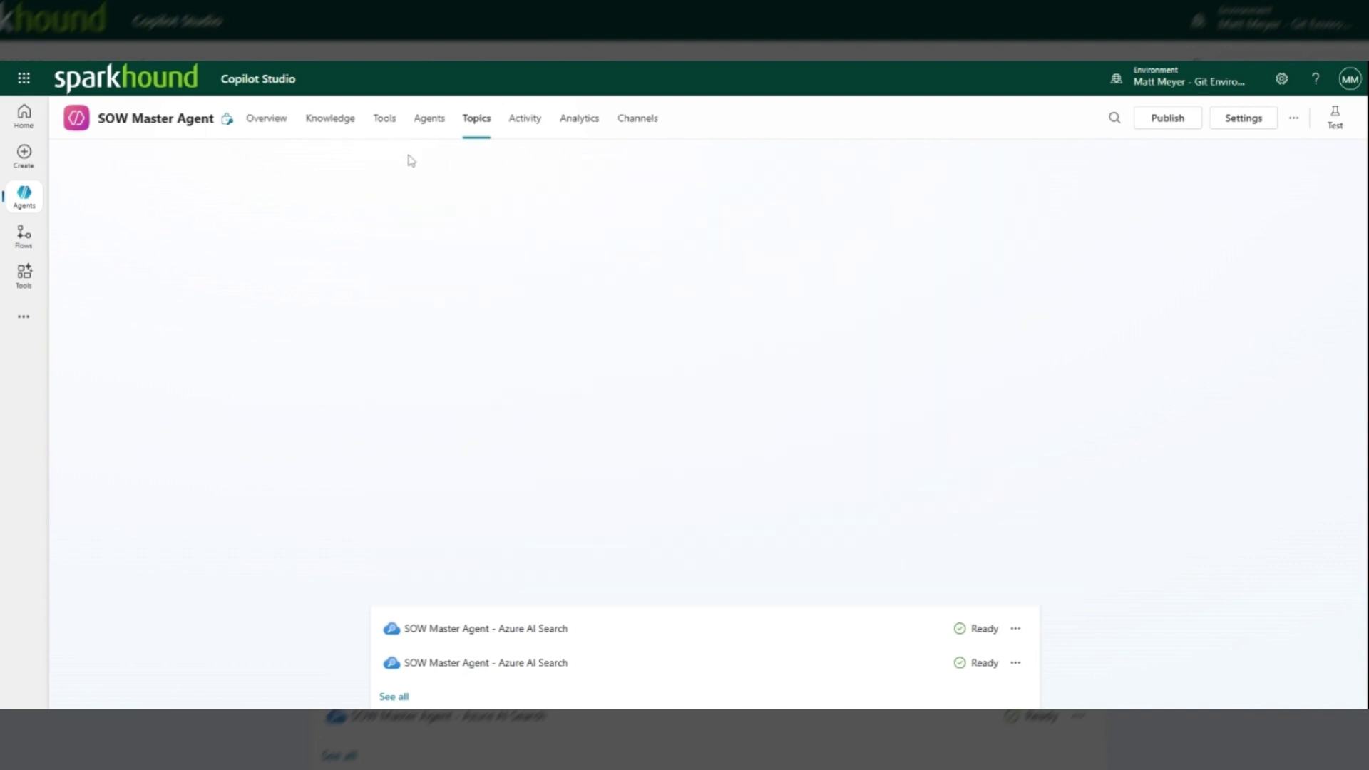
pyautogui.click(217, 205)
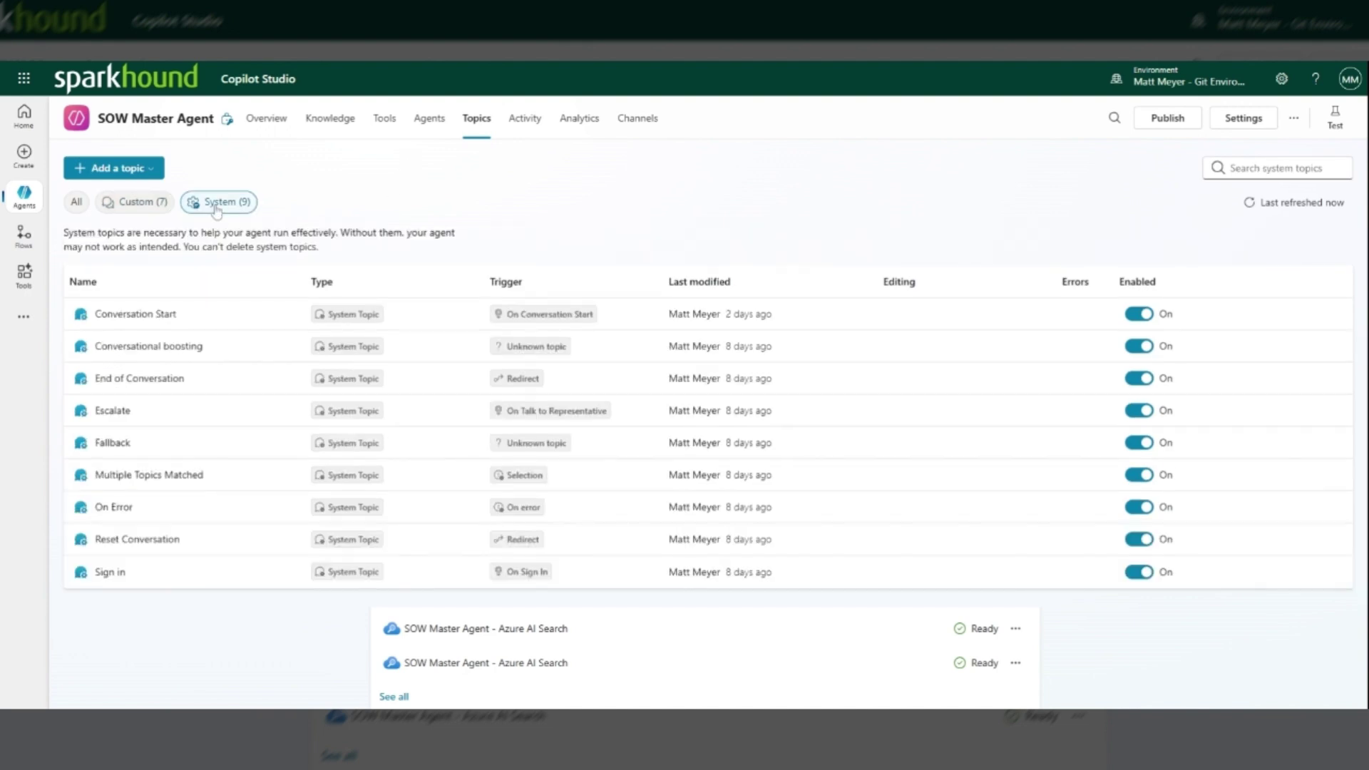
pyautogui.click(151, 319)
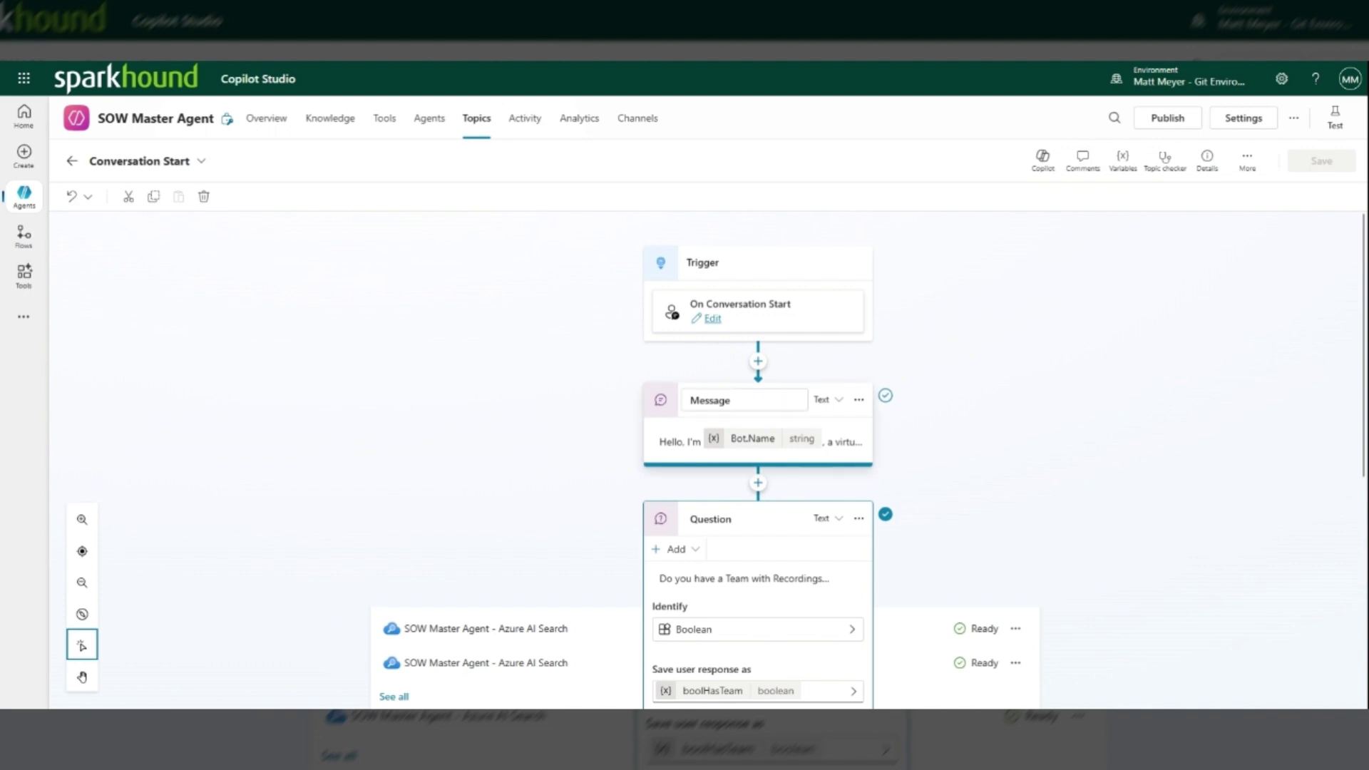
# Examine the Conversation Start topic's greeting message, Team question and boolHasTeam condition with its redirect branches
pyautogui.scroll(-2, 859, 316)
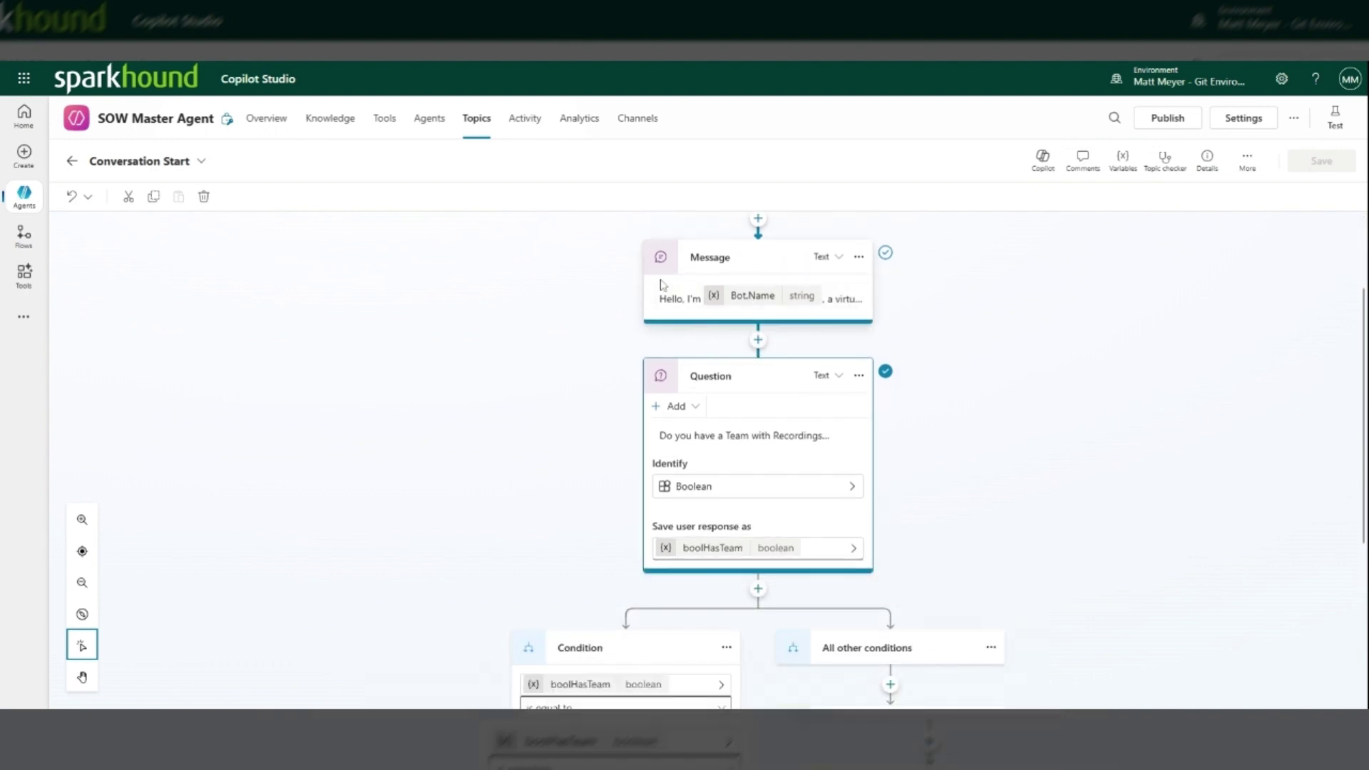
pyautogui.click(675, 307)
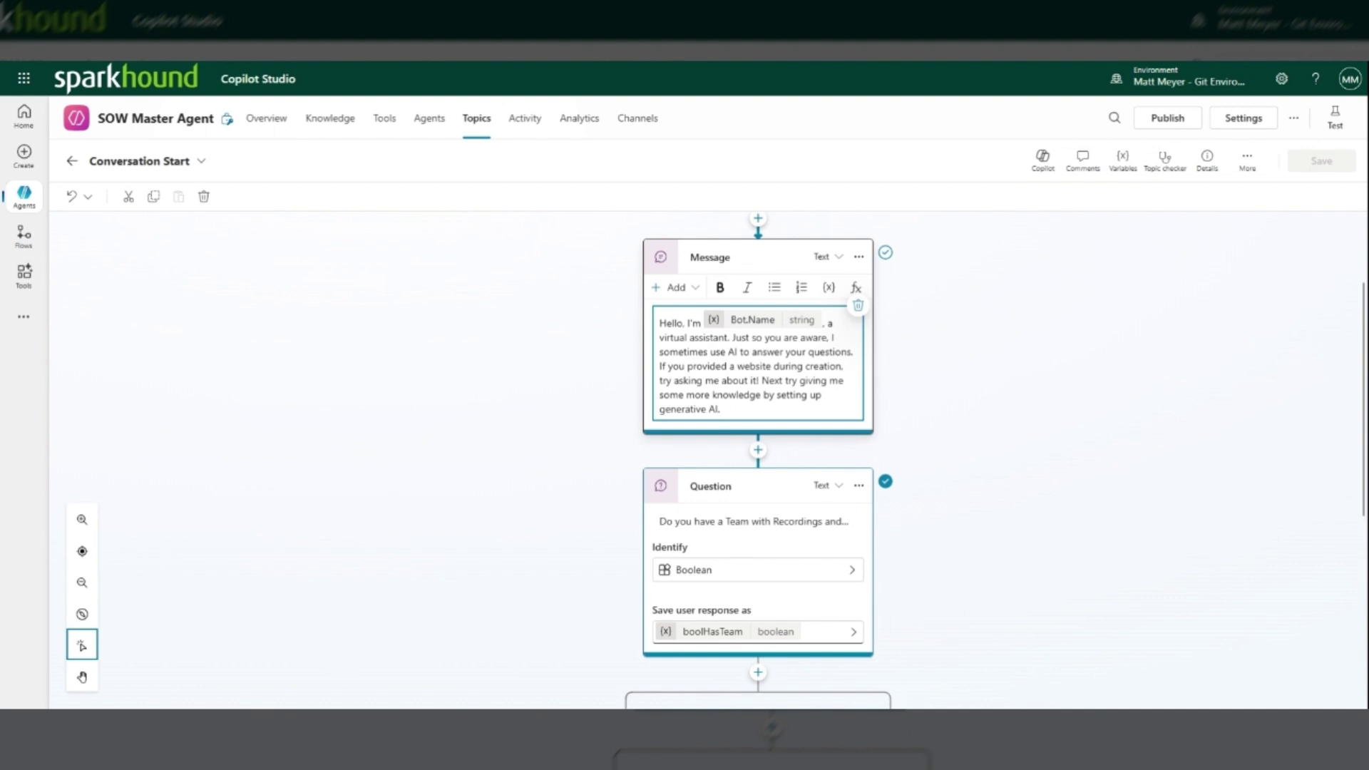
pyautogui.scroll(-3, 920, 278)
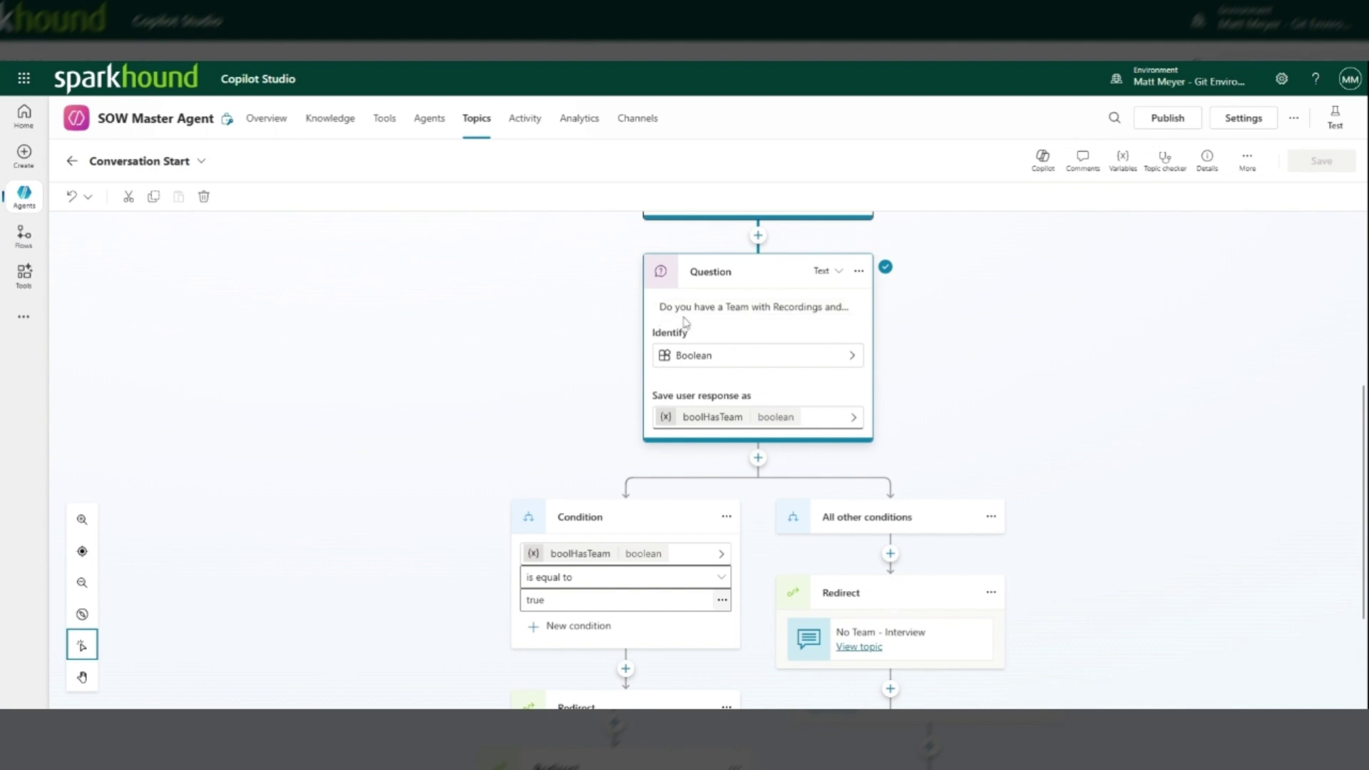
pyautogui.click(838, 319)
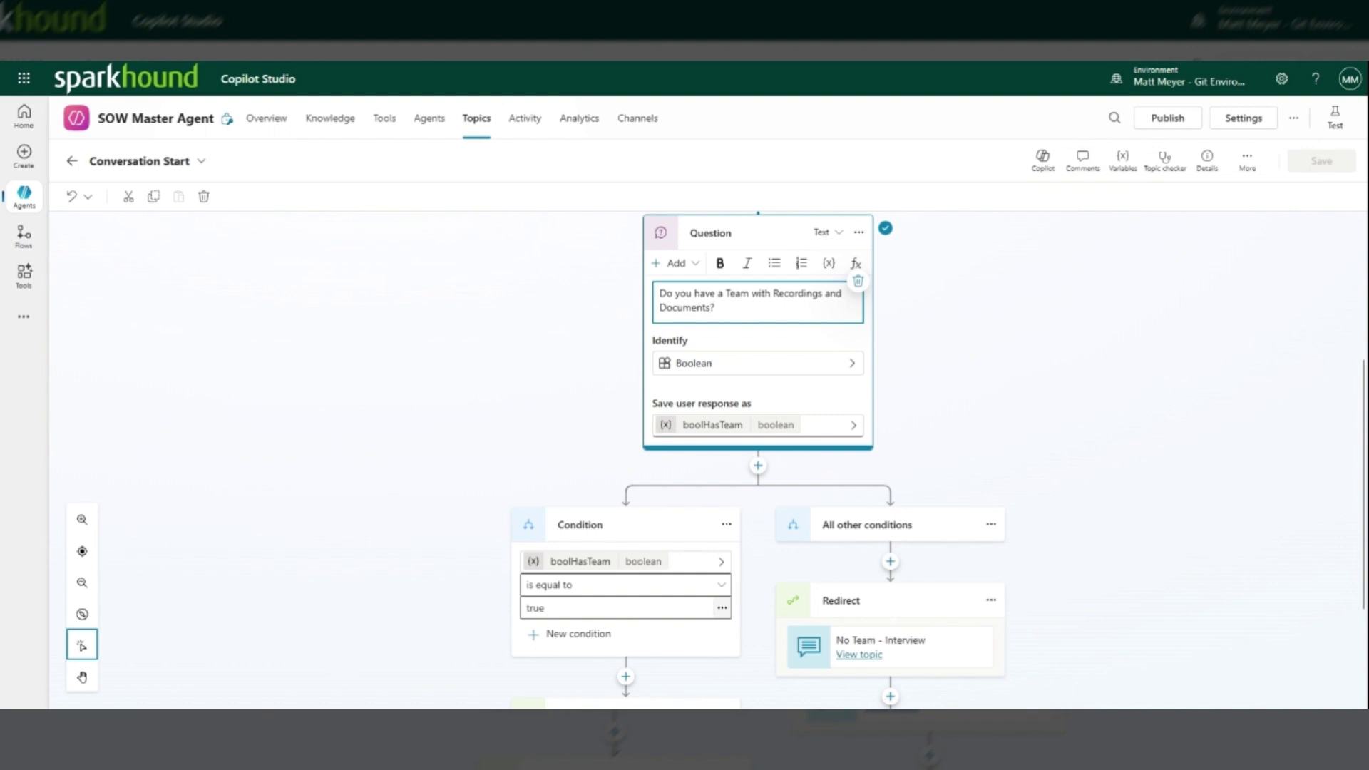
pyautogui.scroll(-1, 825, 391)
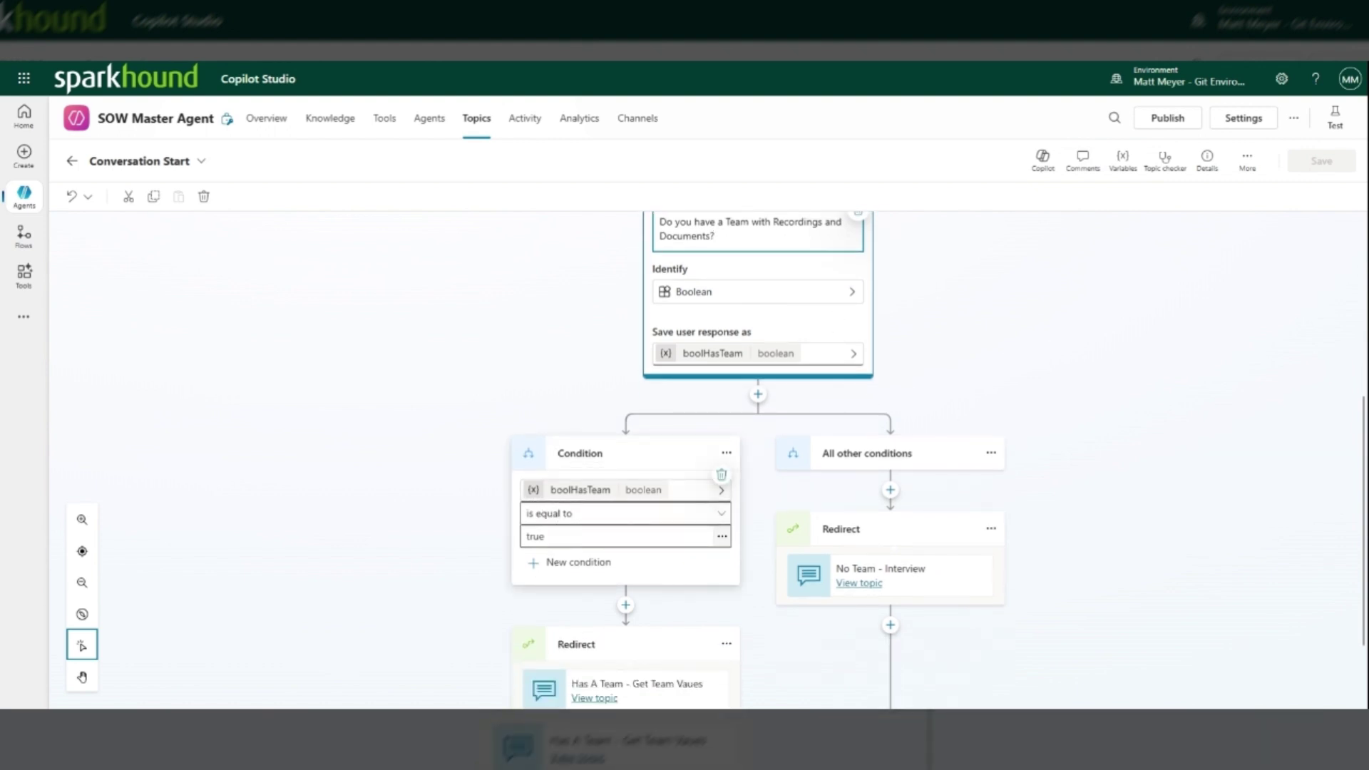
pyautogui.scroll(1, 699, 326)
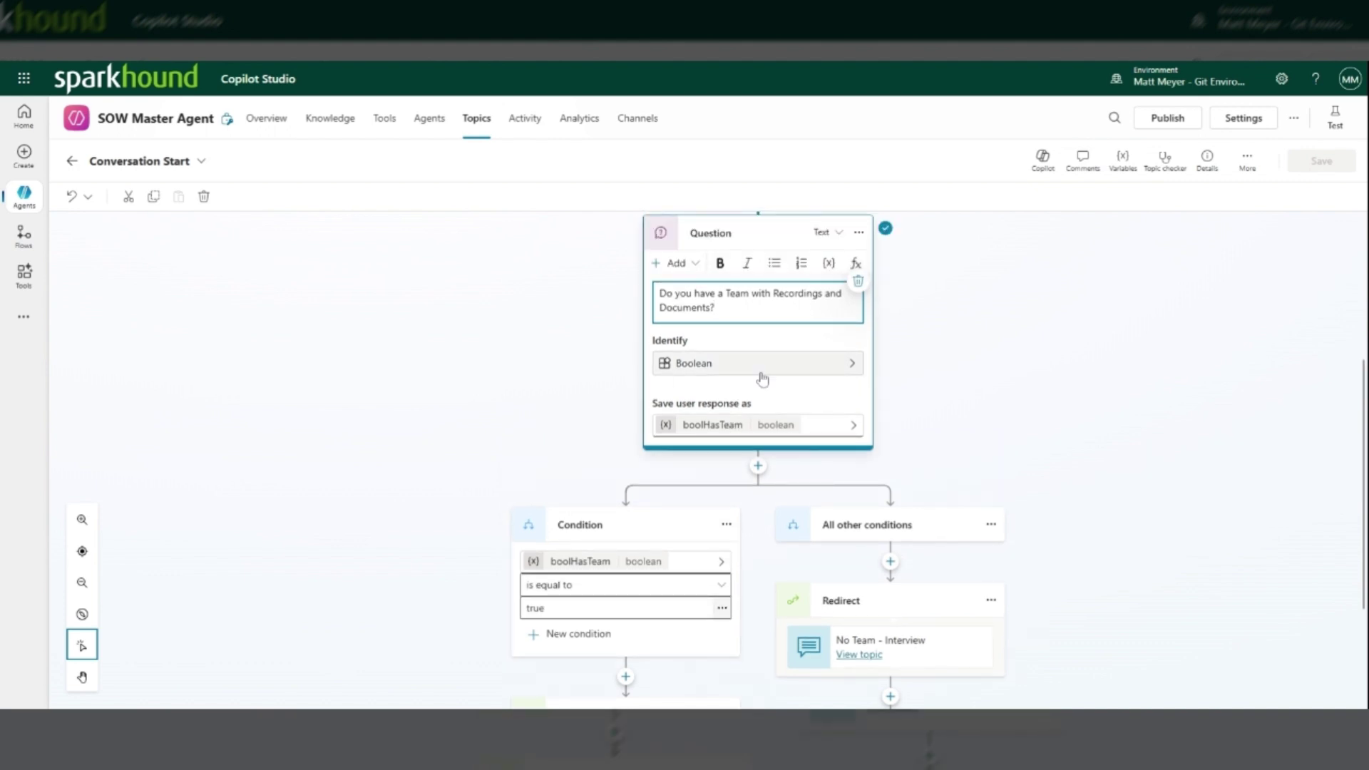
pyautogui.scroll(-3, 599, 496)
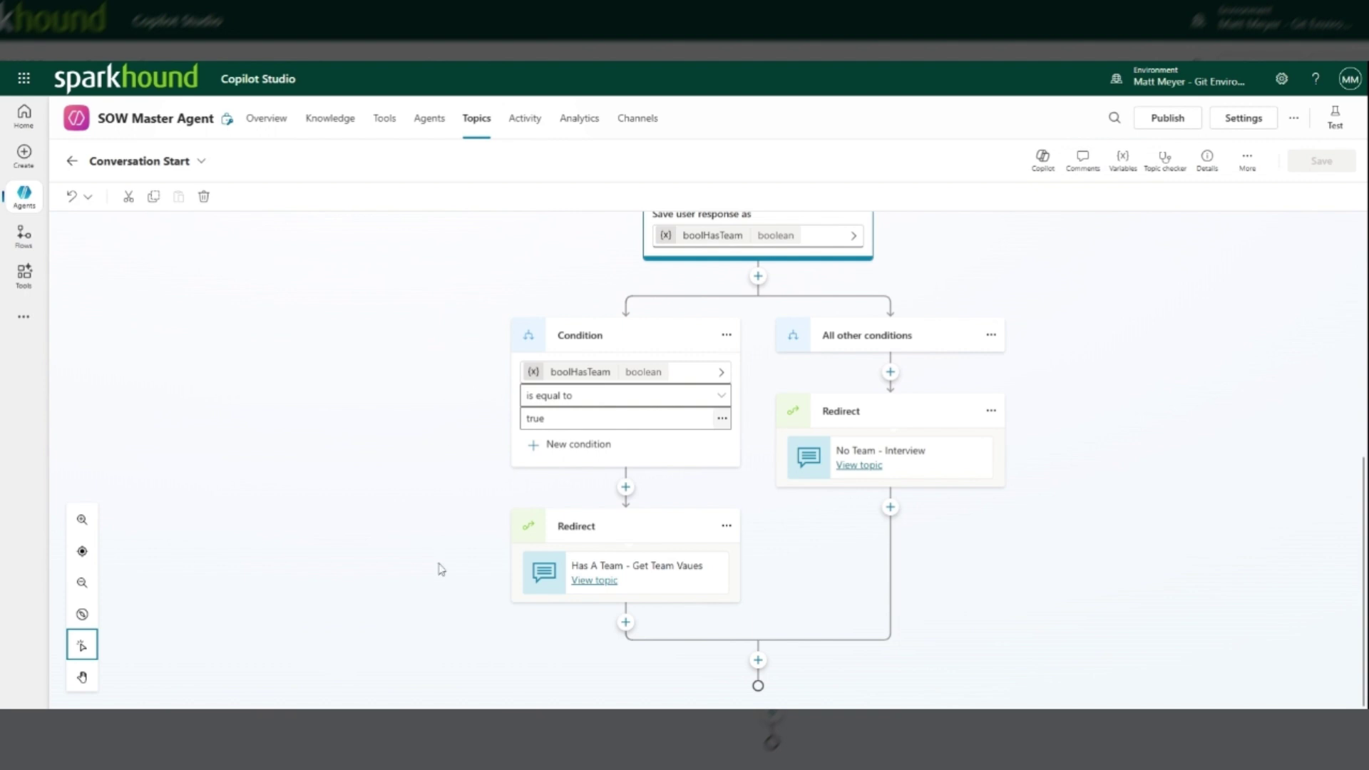
# View the redirected topic Has A Team - Get Team Vaues and examine its List teams action and team name question
pyautogui.click(597, 581)
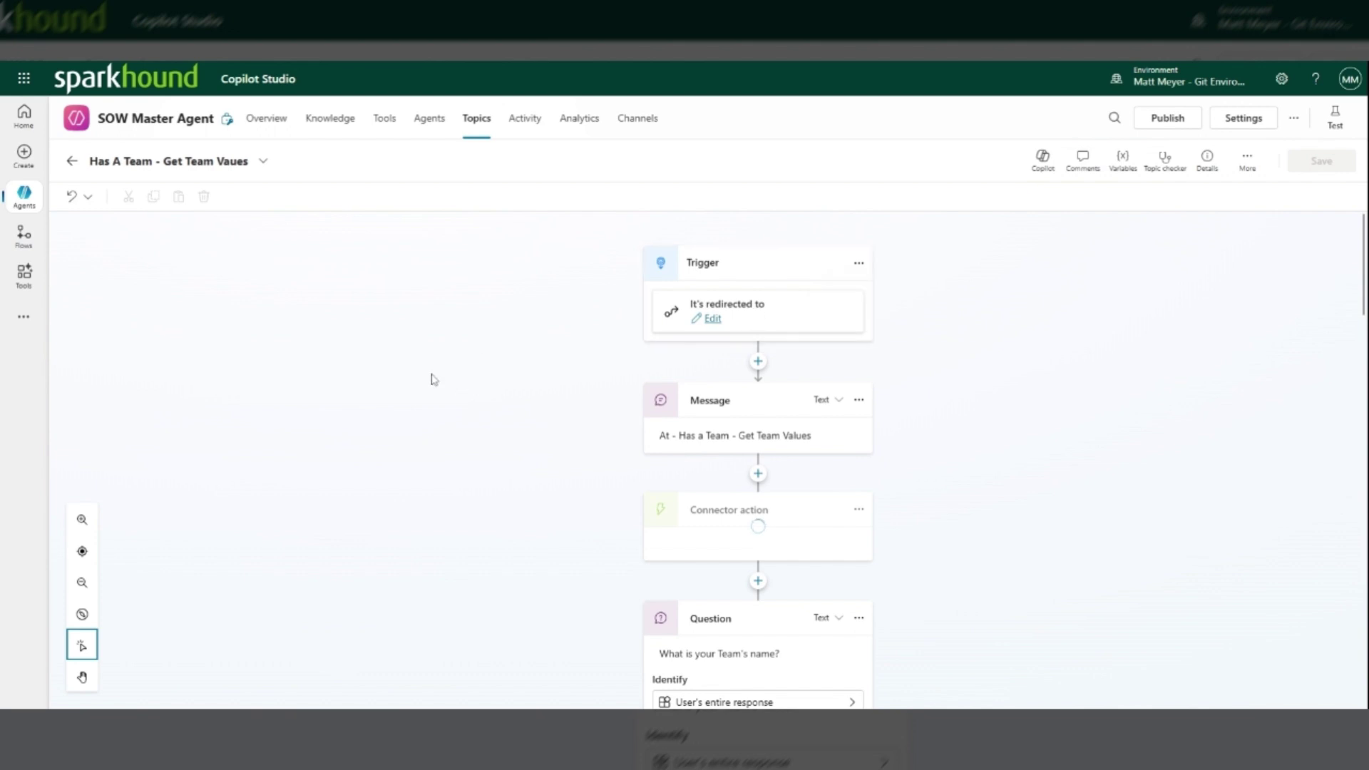
pyautogui.scroll(-1, 546, 343)
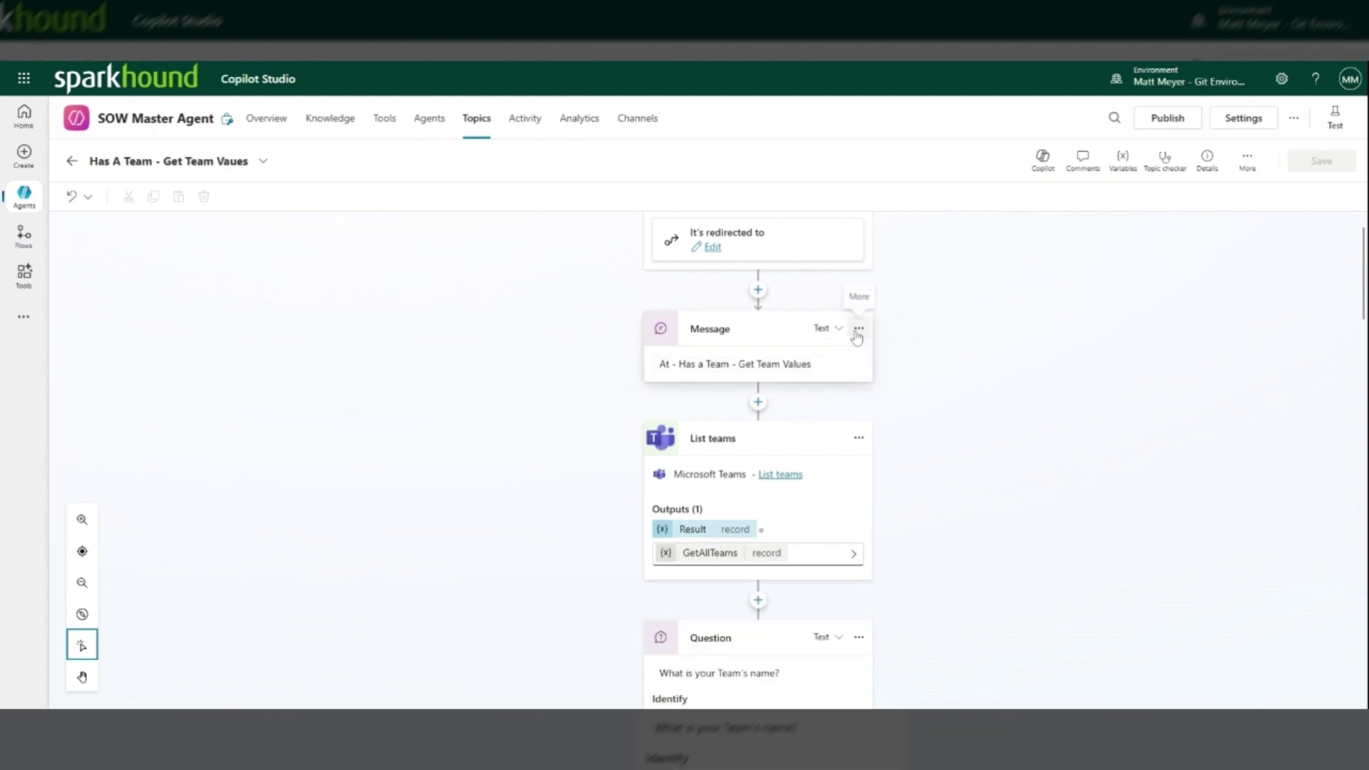
pyautogui.scroll(-2, 958, 351)
pyautogui.scroll(-1, 956, 349)
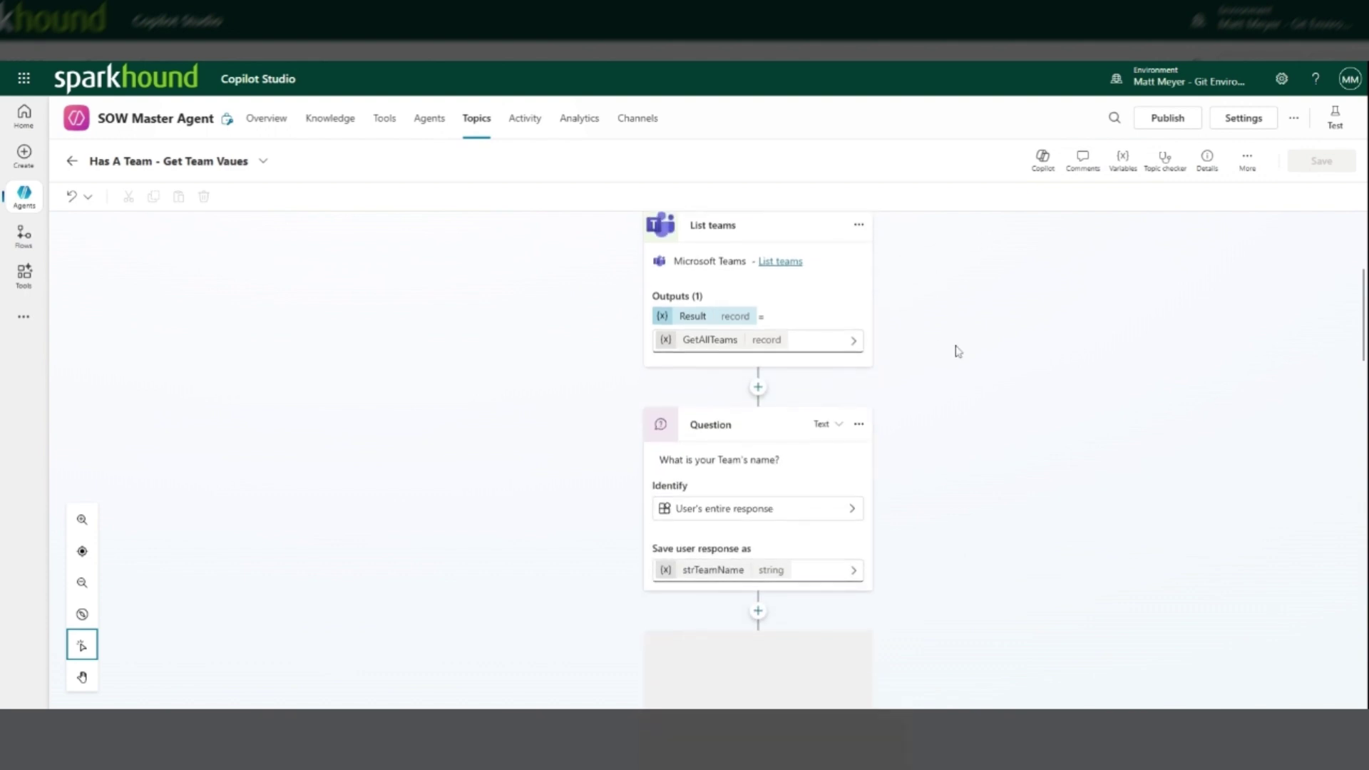
pyautogui.scroll(1, 956, 349)
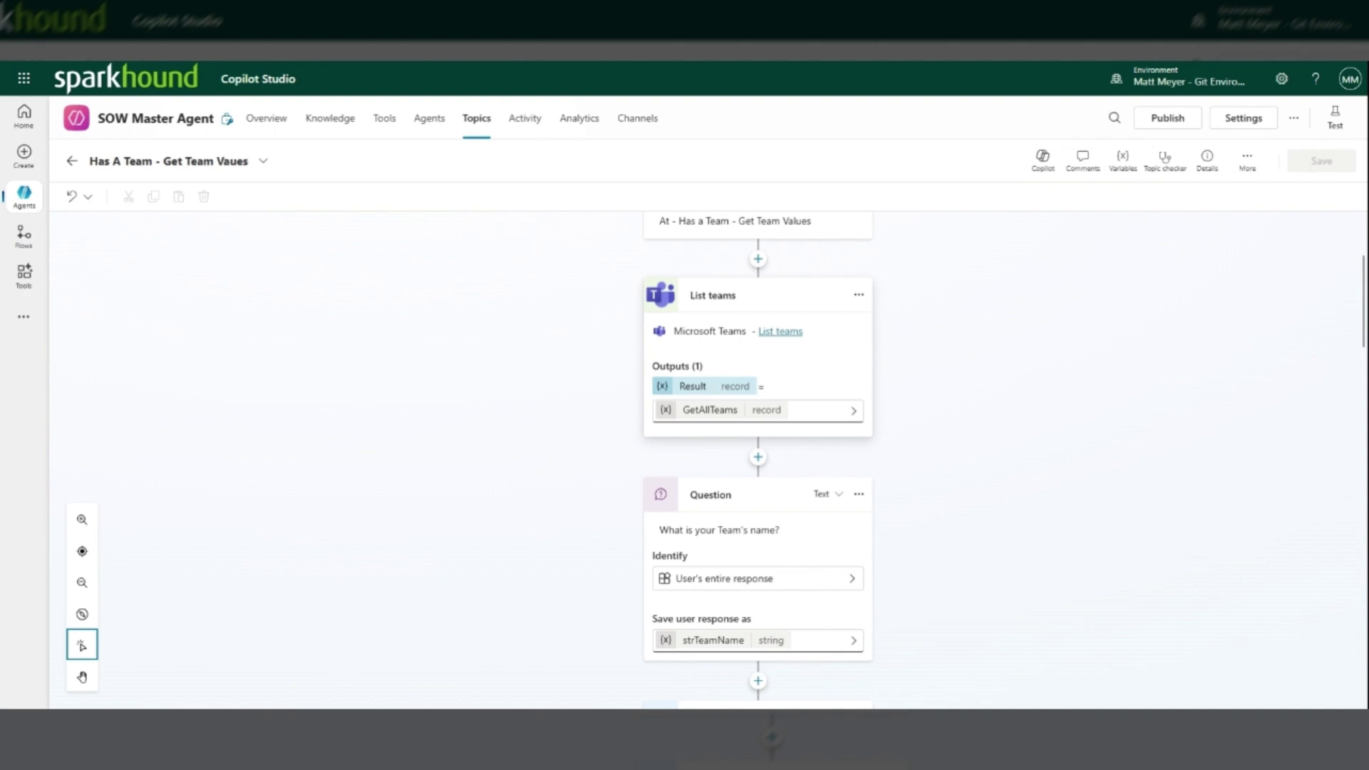
pyautogui.scroll(-3, 818, 367)
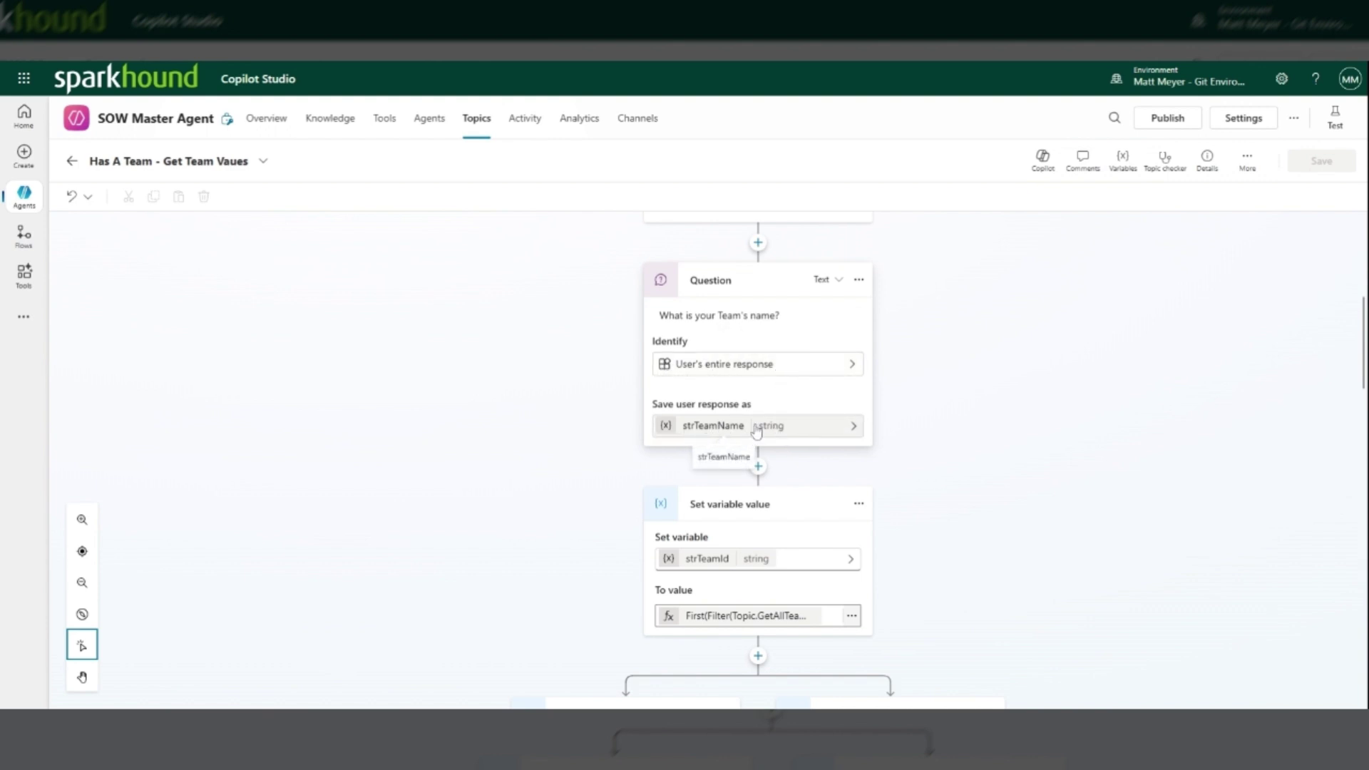
# Inspect the formula assigned to strTeamId in the expanded formula editor, including its GetAllTeams and strTeamName references, and close it without changes
pyautogui.scroll(-2, 626, 431)
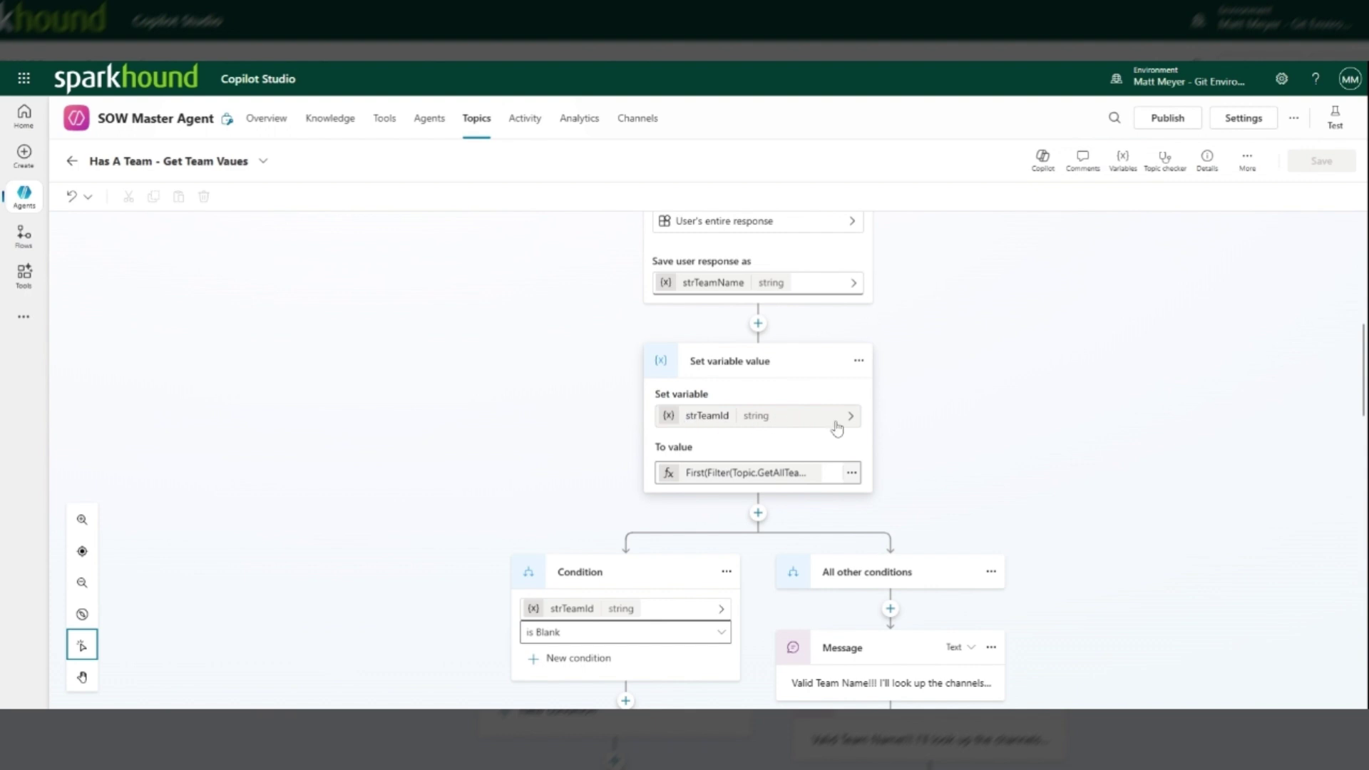
pyautogui.scroll(-1, 736, 329)
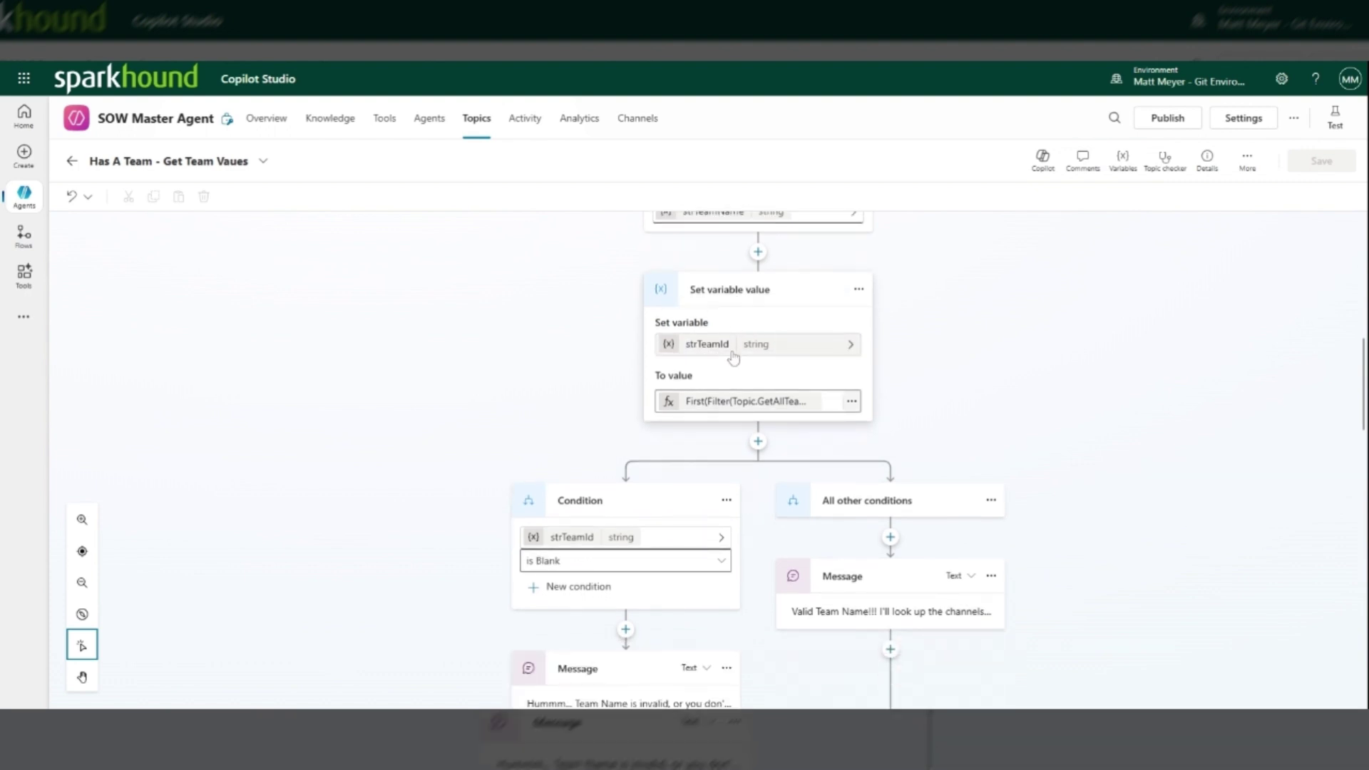
pyautogui.click(736, 405)
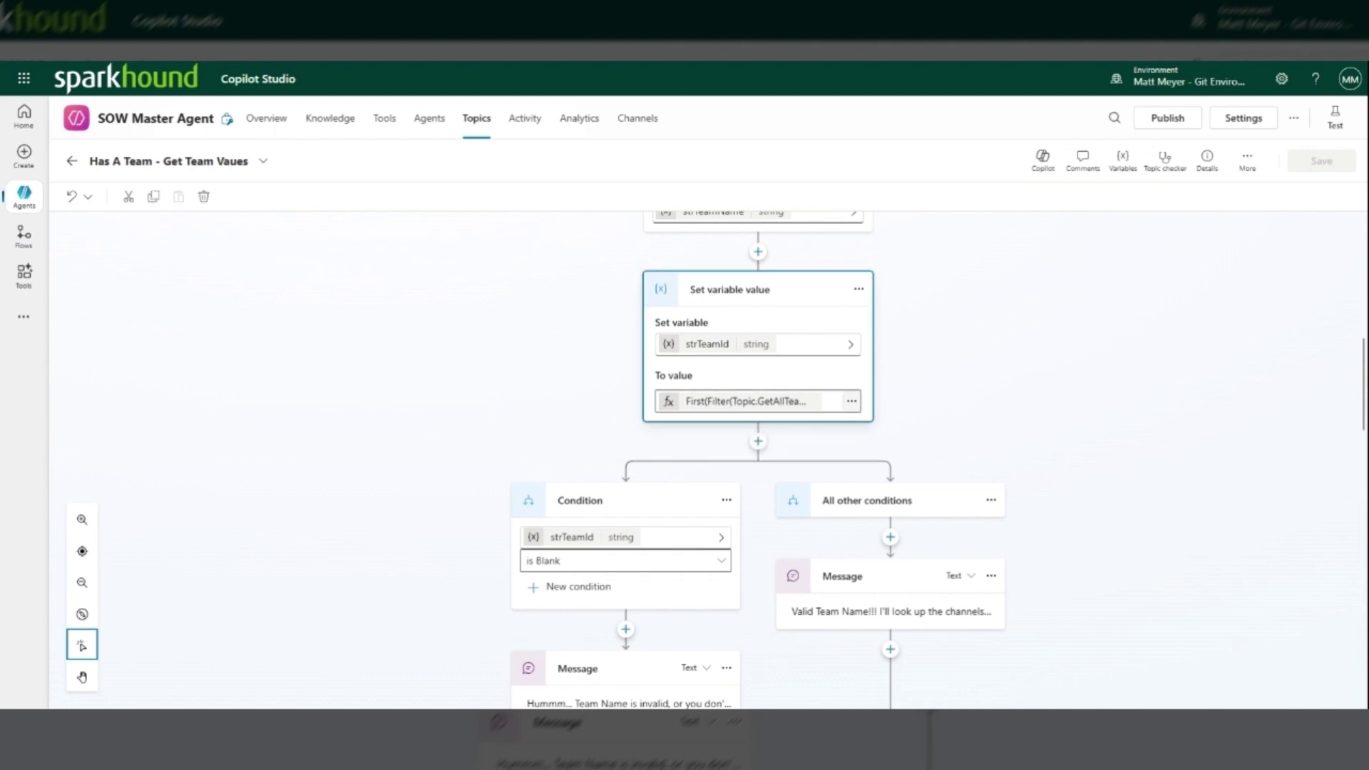
pyautogui.click(852, 402)
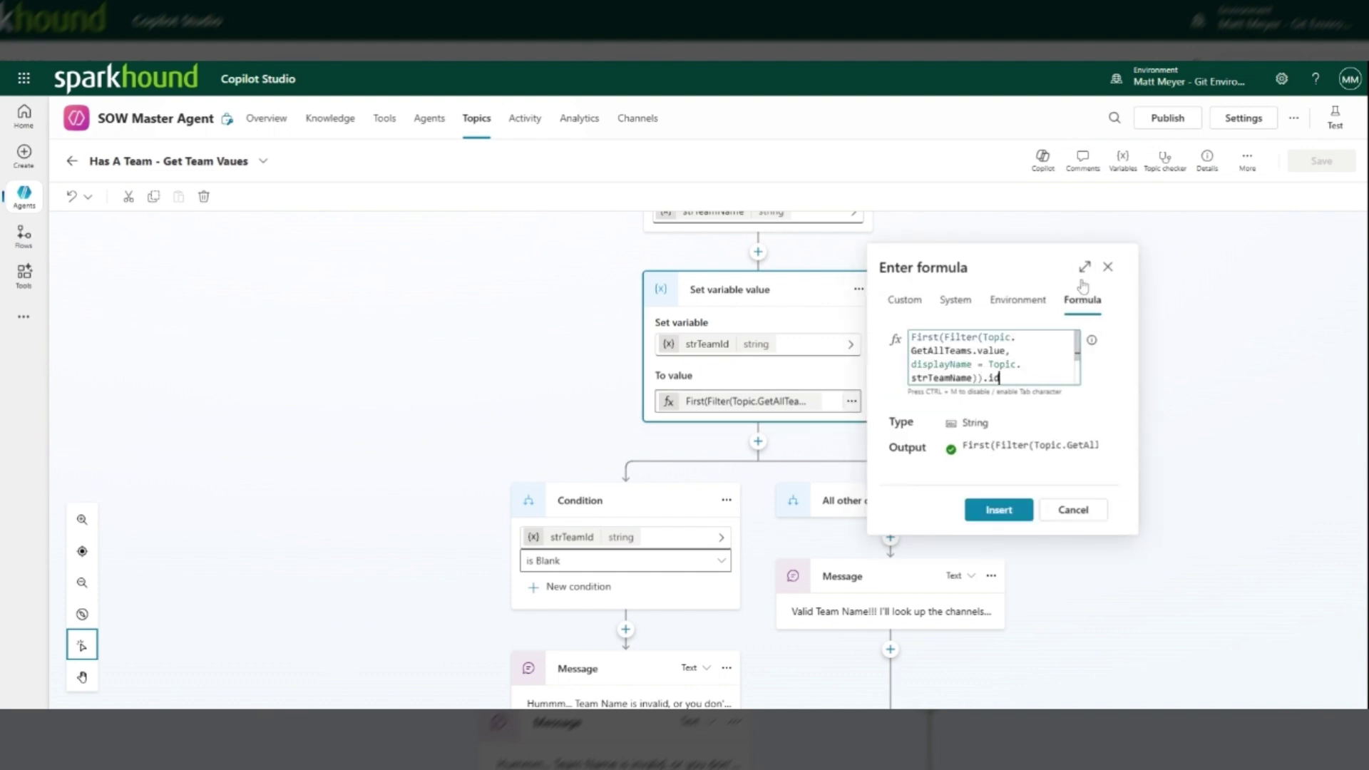
pyautogui.click(1084, 267)
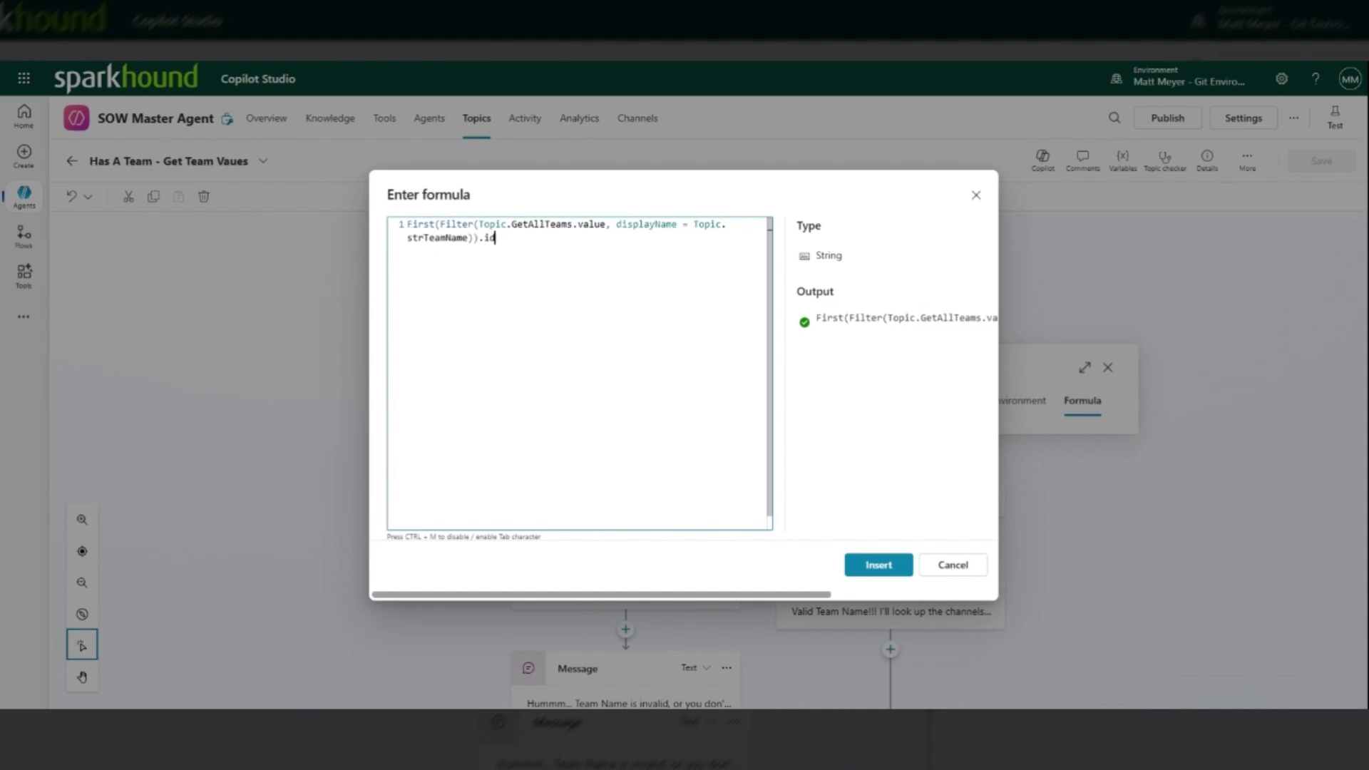
pyautogui.moveTo(407, 224); pyautogui.dragTo(473, 224)
pyautogui.click(474, 224)
pyautogui.moveTo(511, 224); pyautogui.dragTo(611, 223)
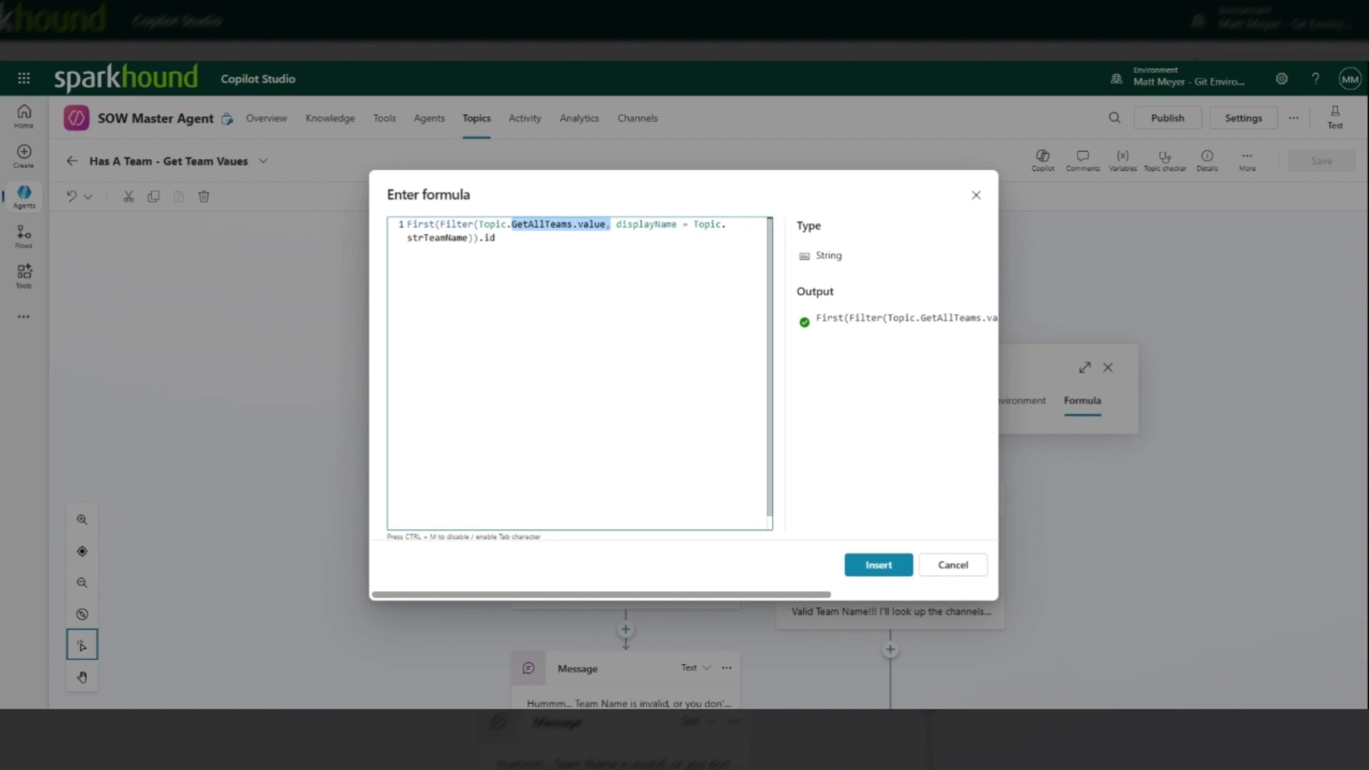
pyautogui.doubleClick(466, 238)
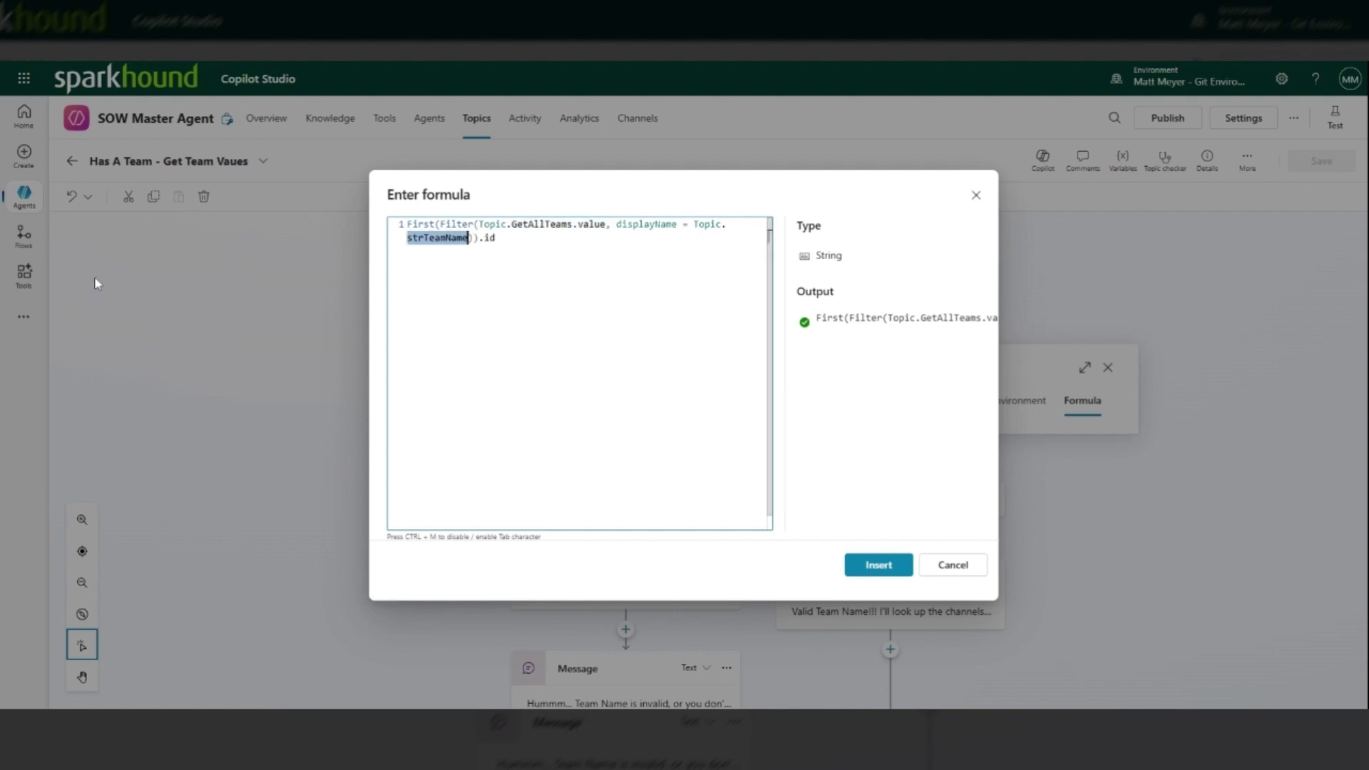
pyautogui.click(484, 224)
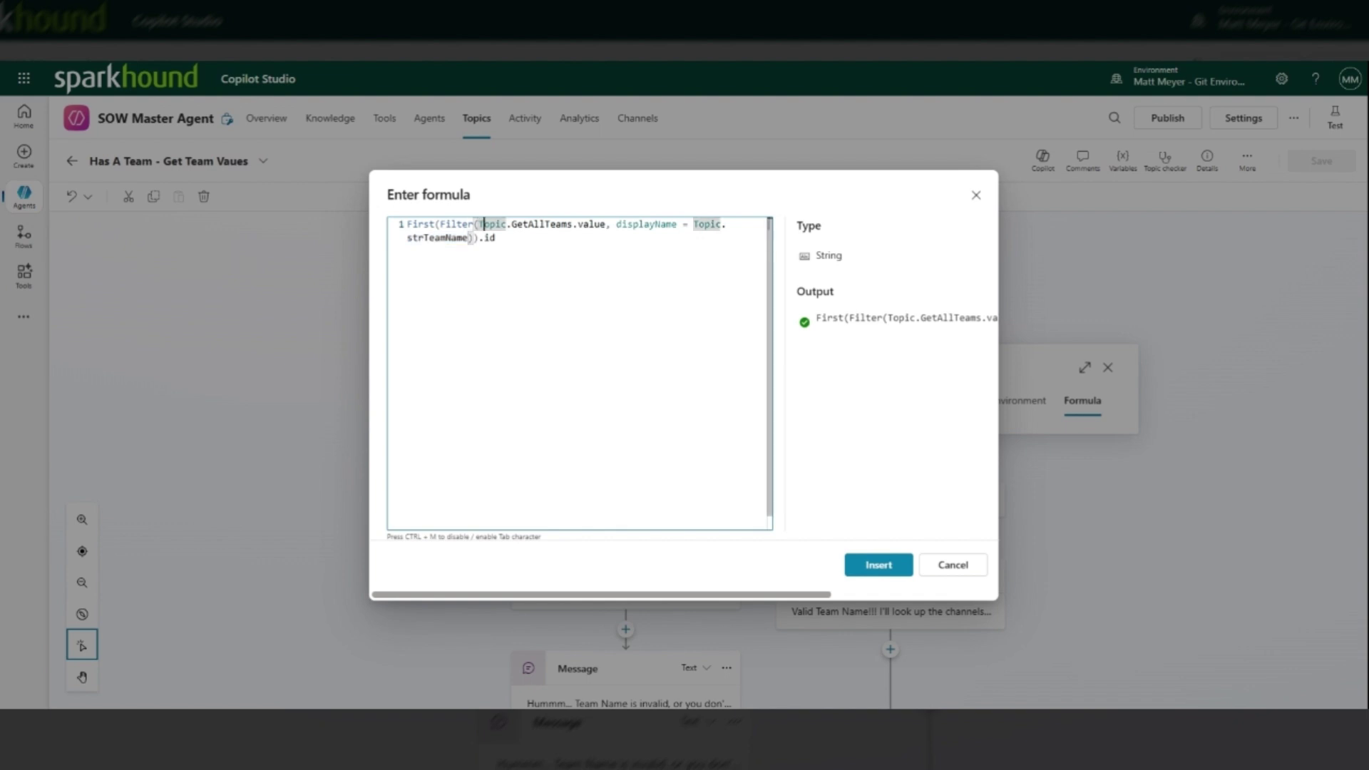
pyautogui.click(963, 567)
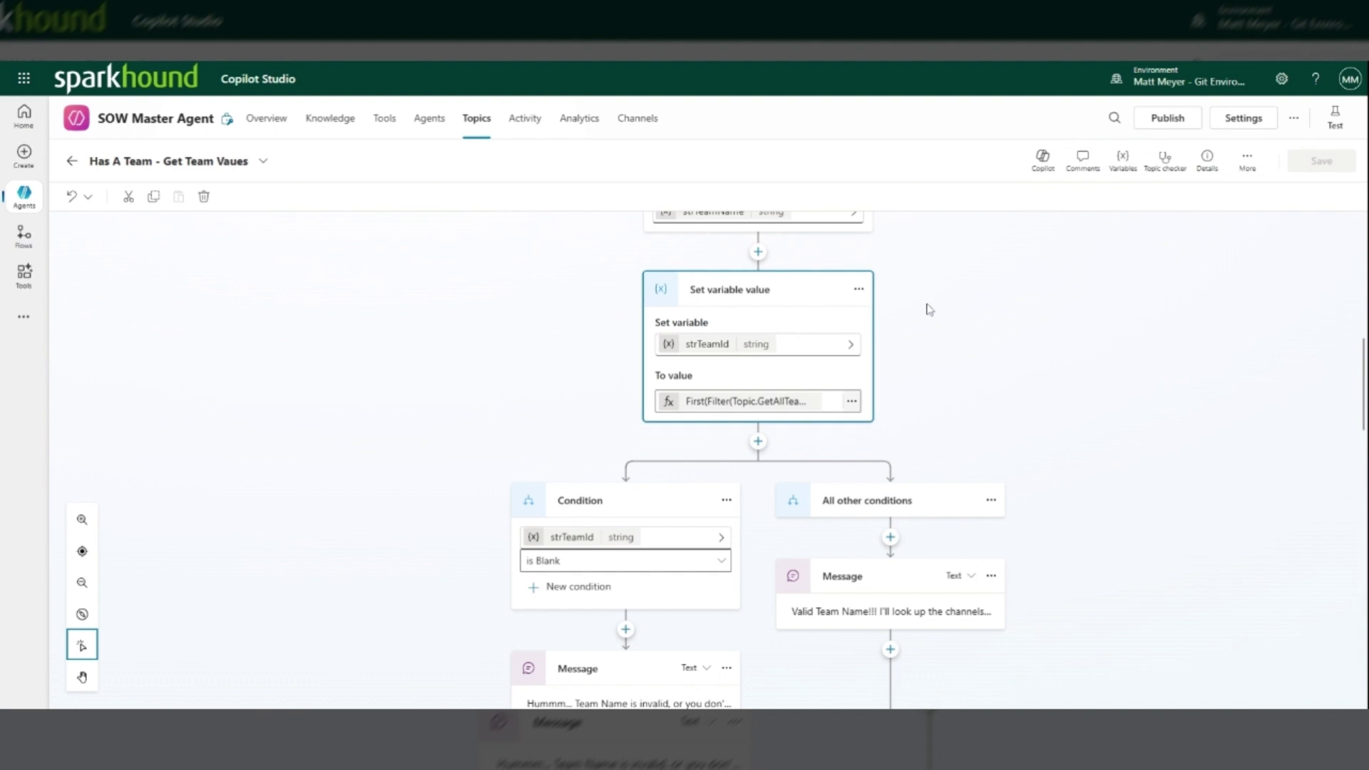
# Trace the blank strTeamId branch, reading its full retry message and following its return to the team name question and variable assignment
pyautogui.scroll(-2, 927, 303)
pyautogui.scroll(-1, 991, 295)
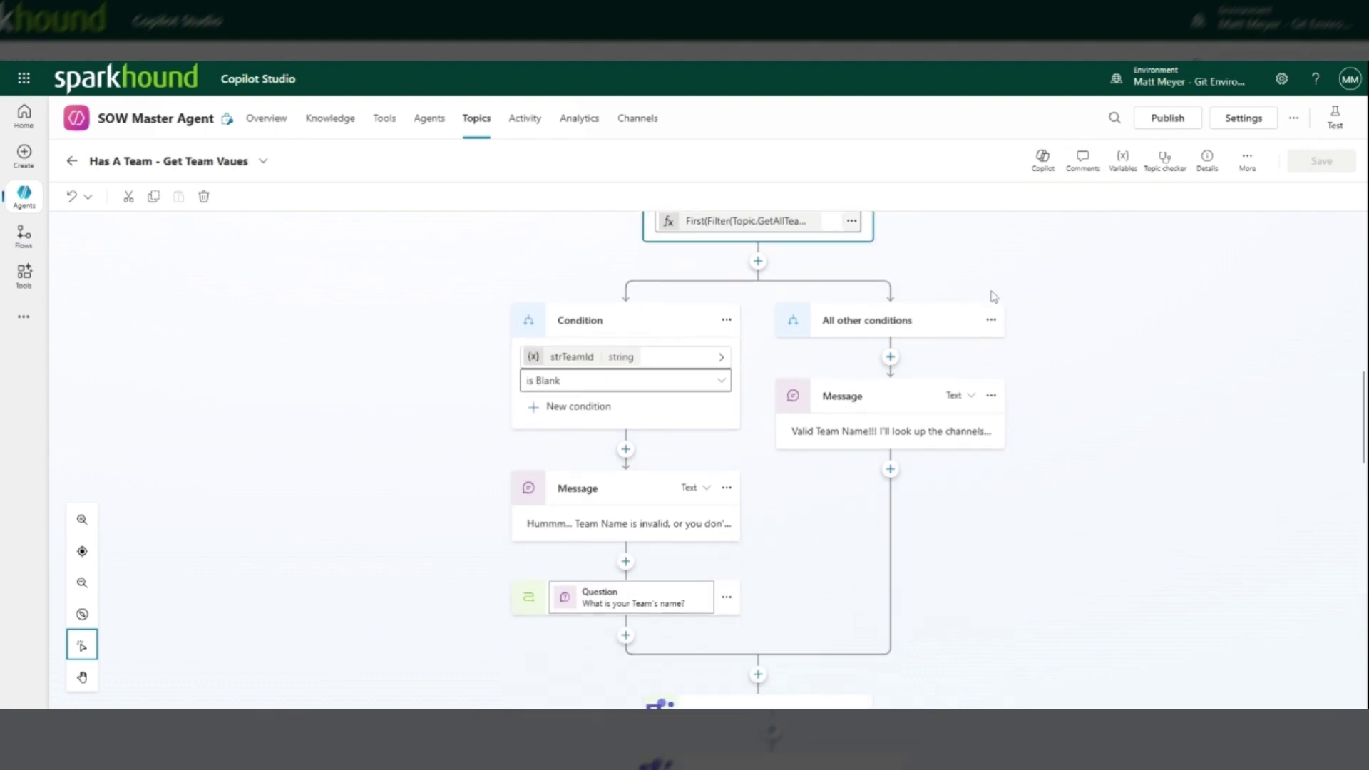
pyautogui.scroll(1, 581, 346)
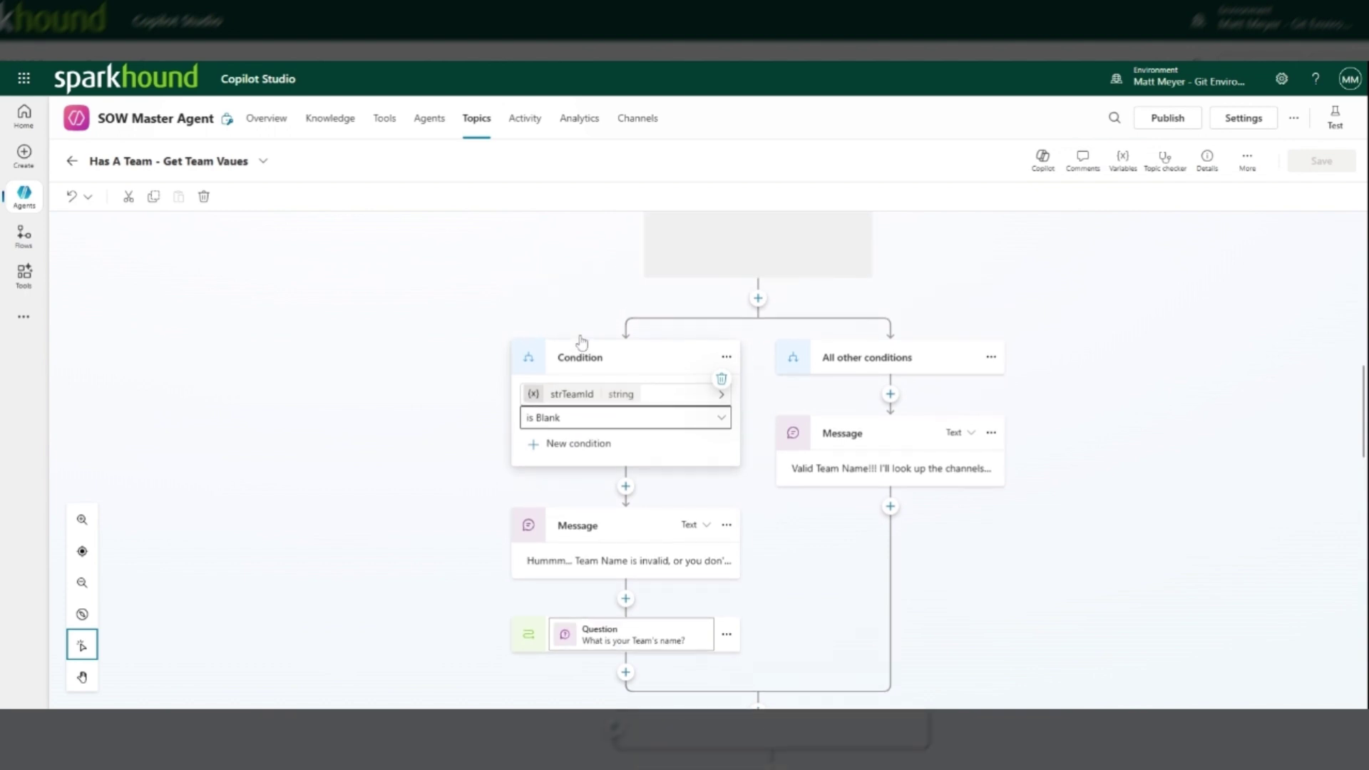
pyautogui.scroll(-1, 628, 341)
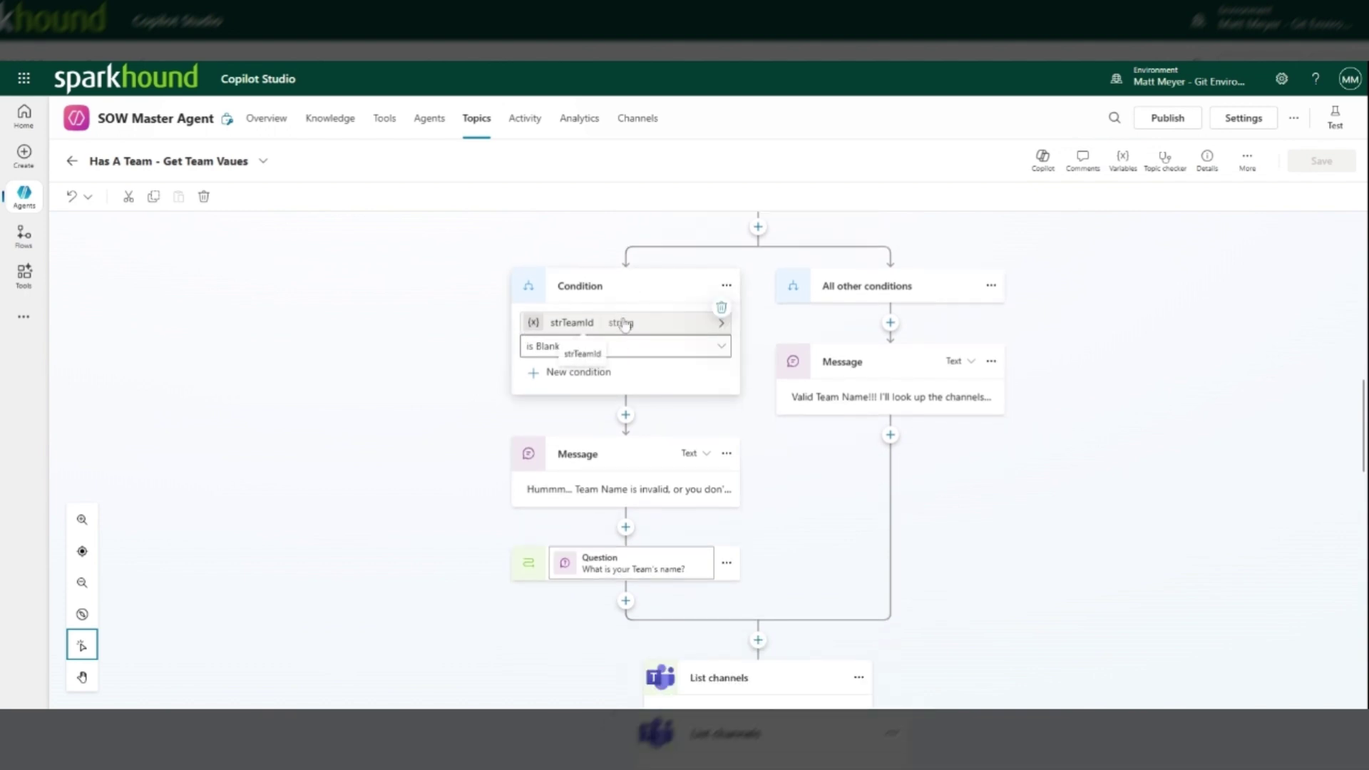
pyautogui.click(634, 501)
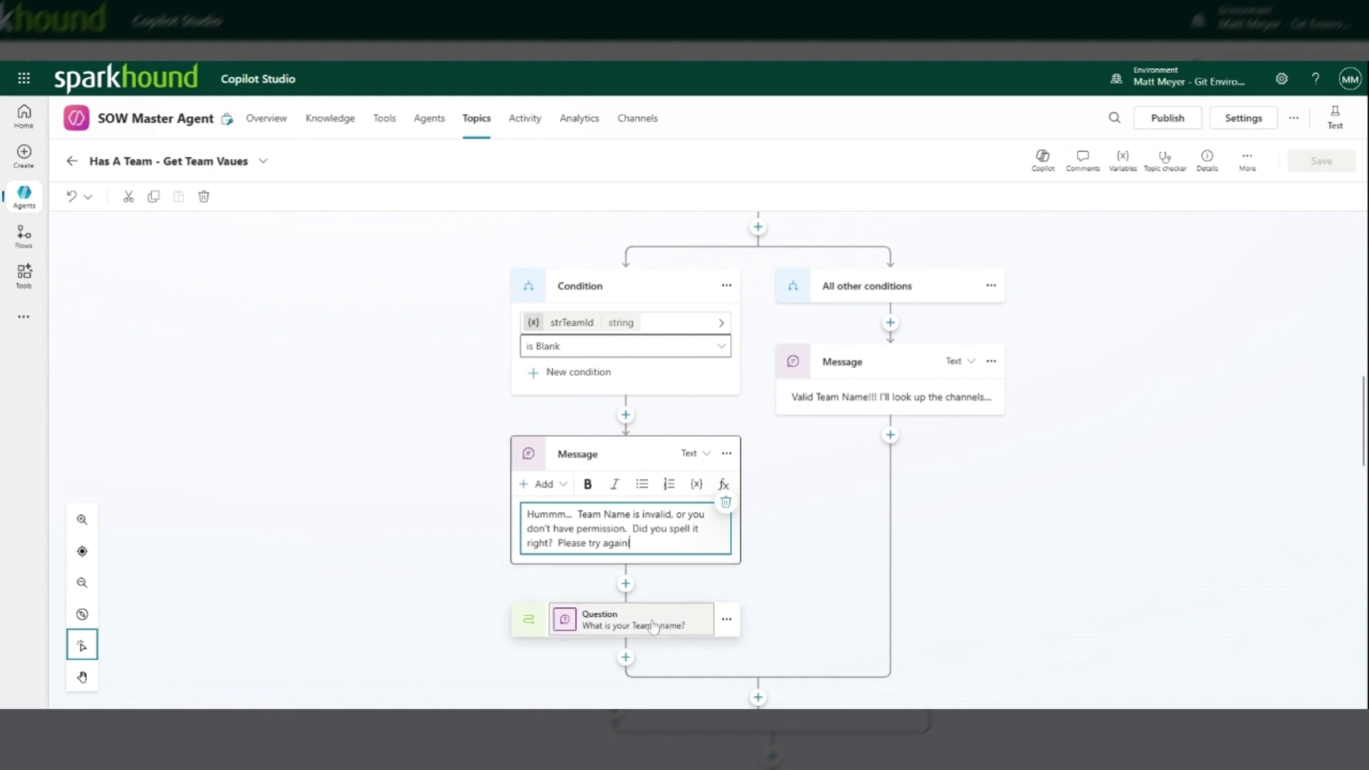
pyautogui.scroll(5, 542, 621)
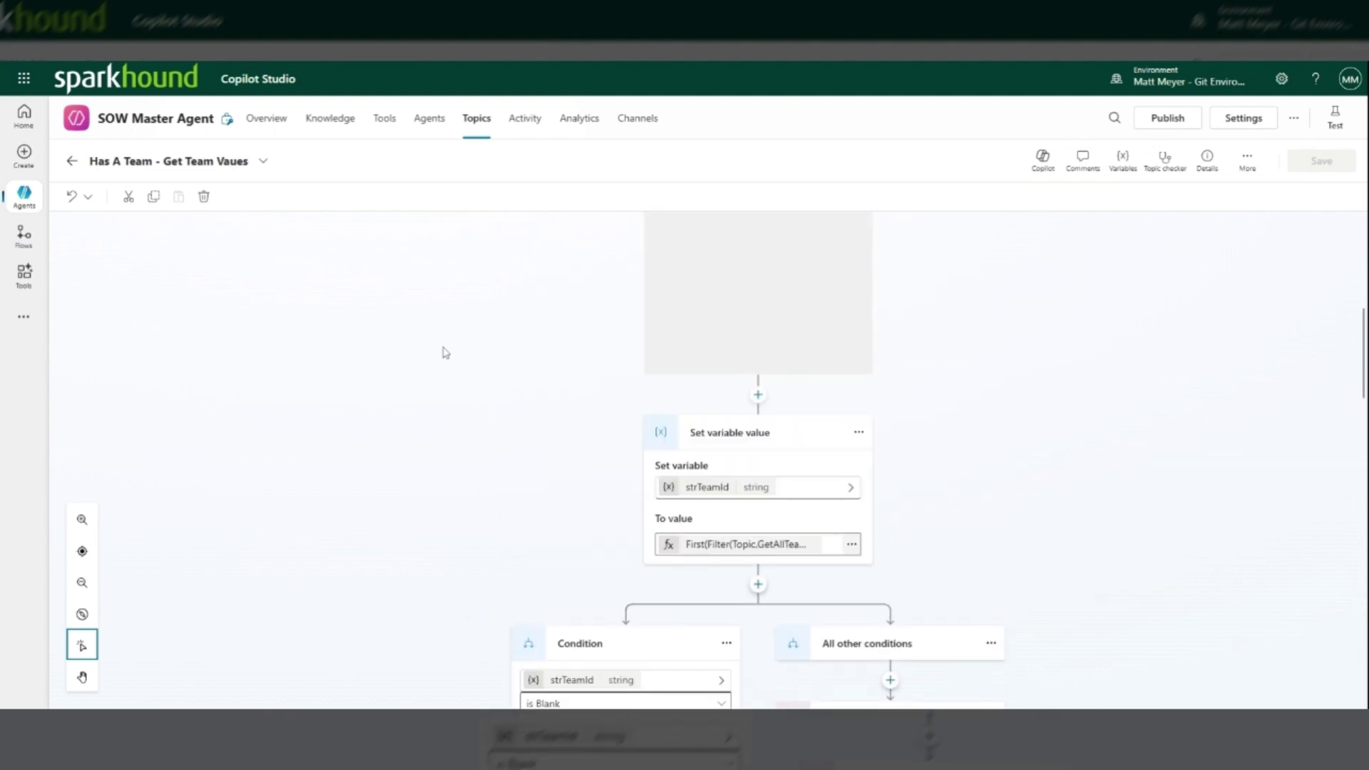
pyautogui.scroll(3, 706, 333)
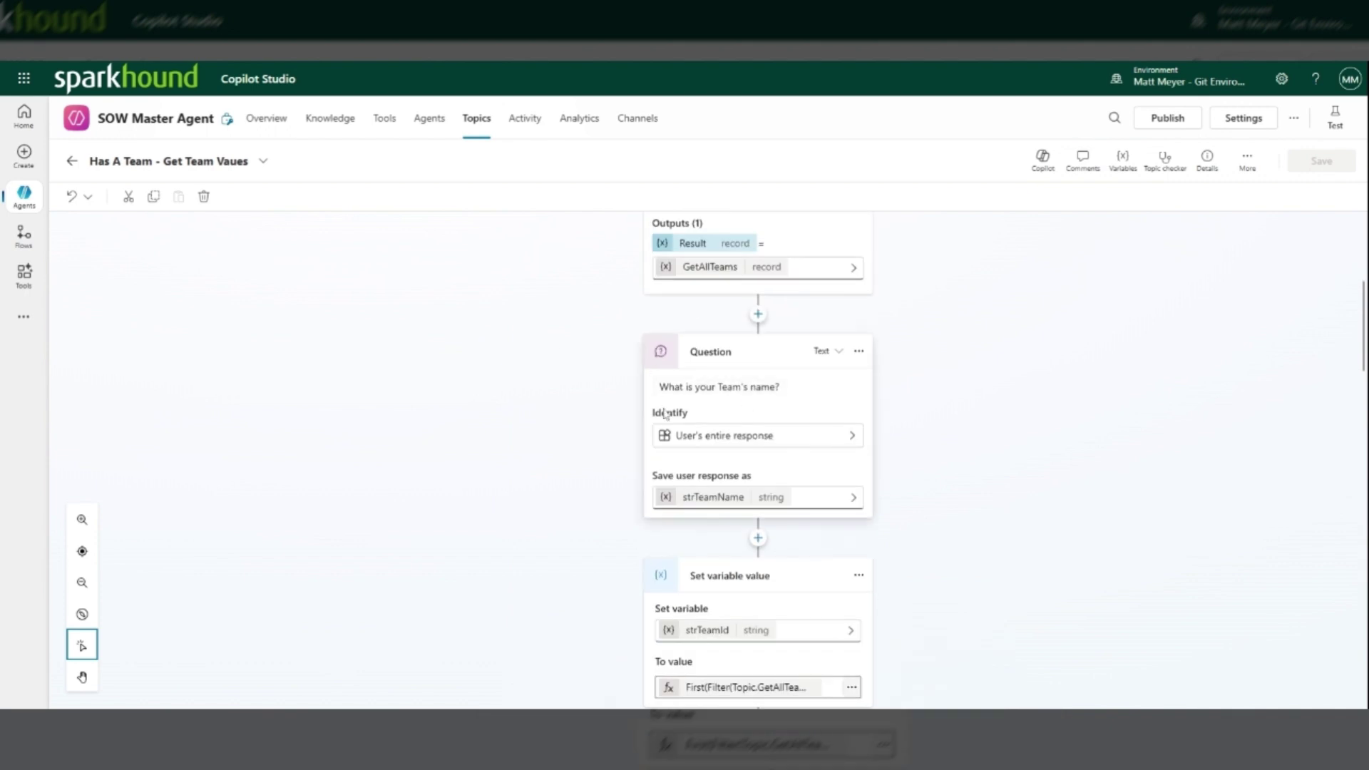
pyautogui.scroll(-3, 937, 407)
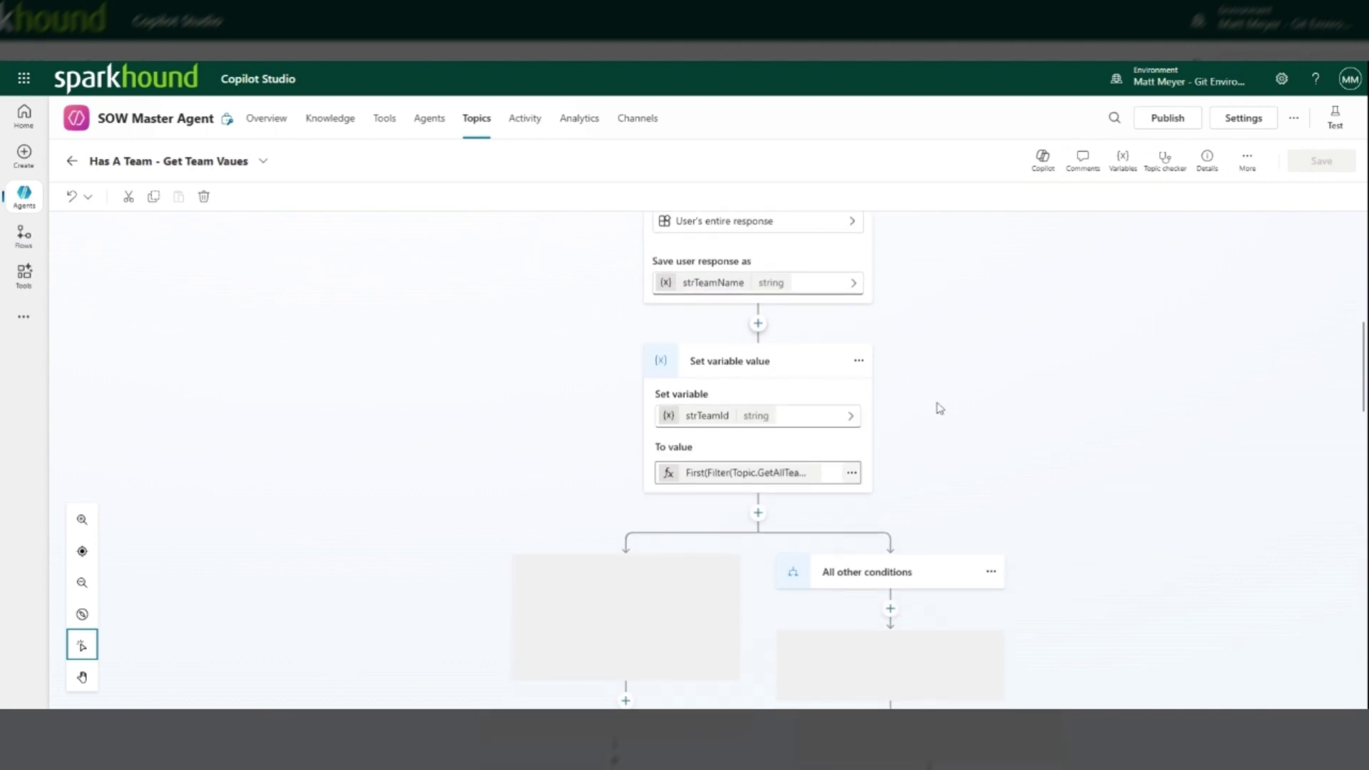
pyautogui.scroll(2, 938, 406)
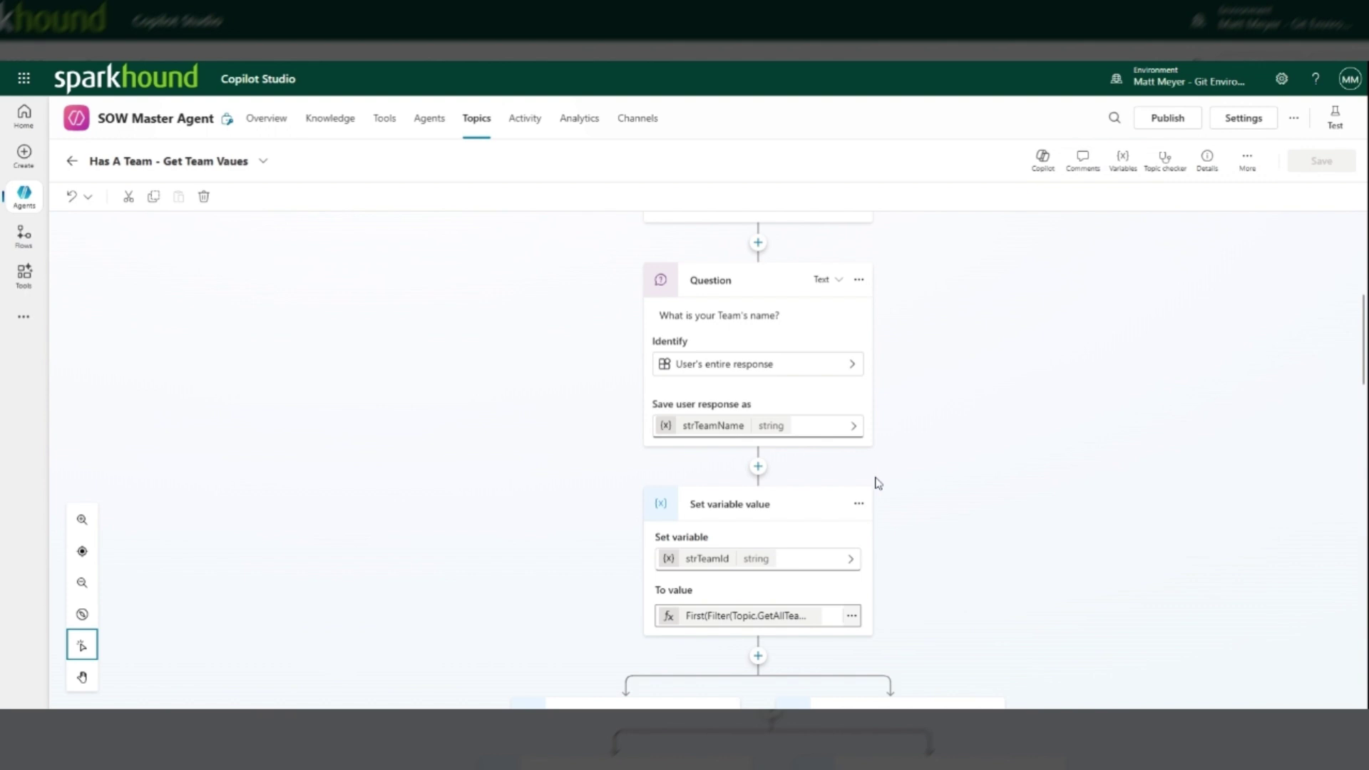
pyautogui.scroll(-3, 860, 412)
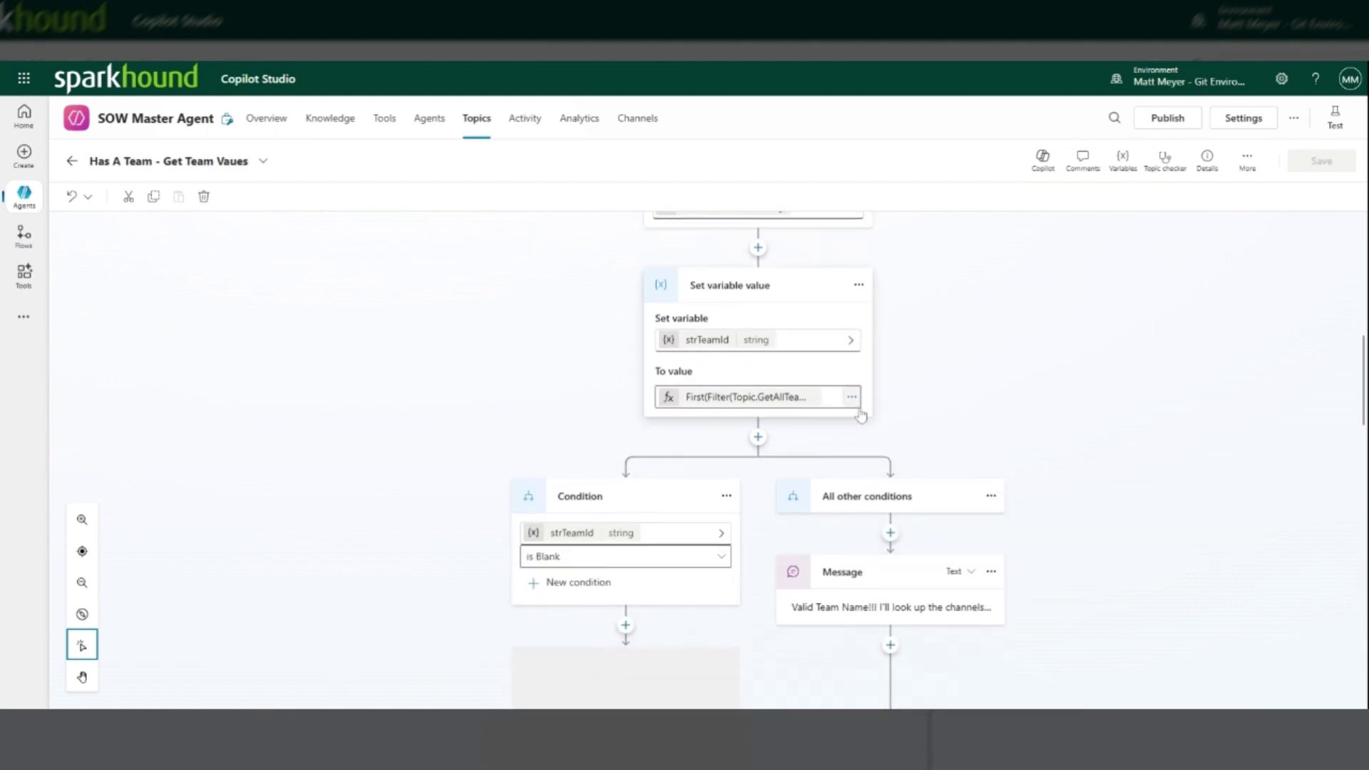
# Follow the strTeamId condition to its All other conditions branch and read the full valid team name message
pyautogui.scroll(1, 863, 411)
pyautogui.scroll(1, 863, 411)
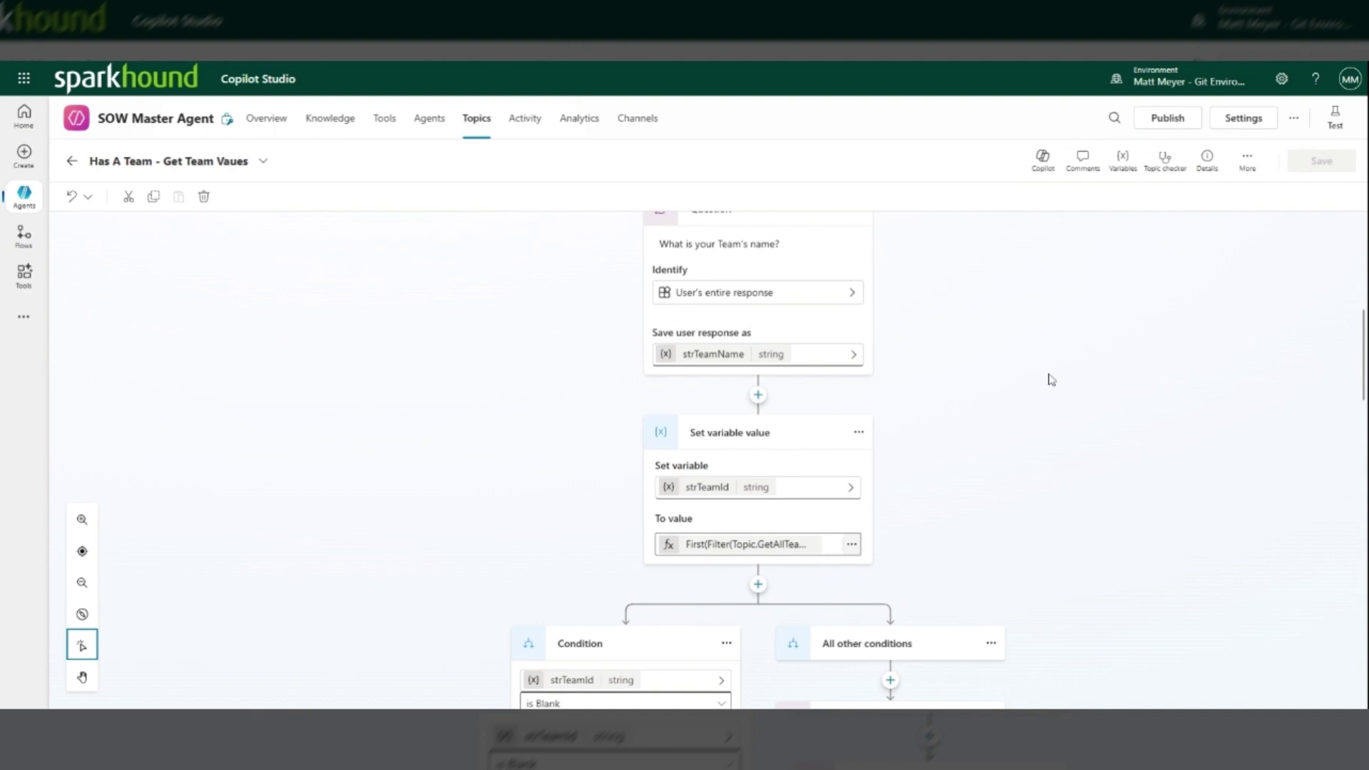
pyautogui.scroll(-3, 1021, 397)
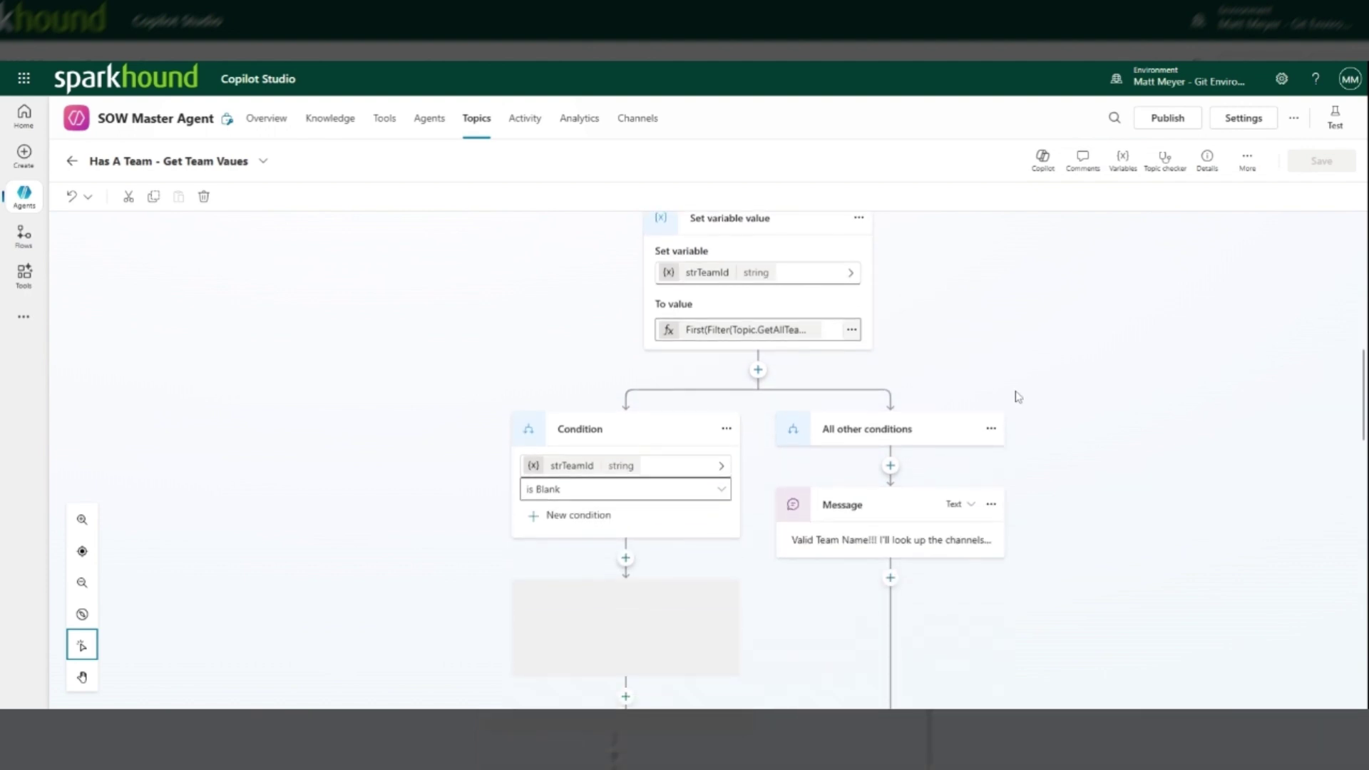
pyautogui.scroll(-2, 784, 414)
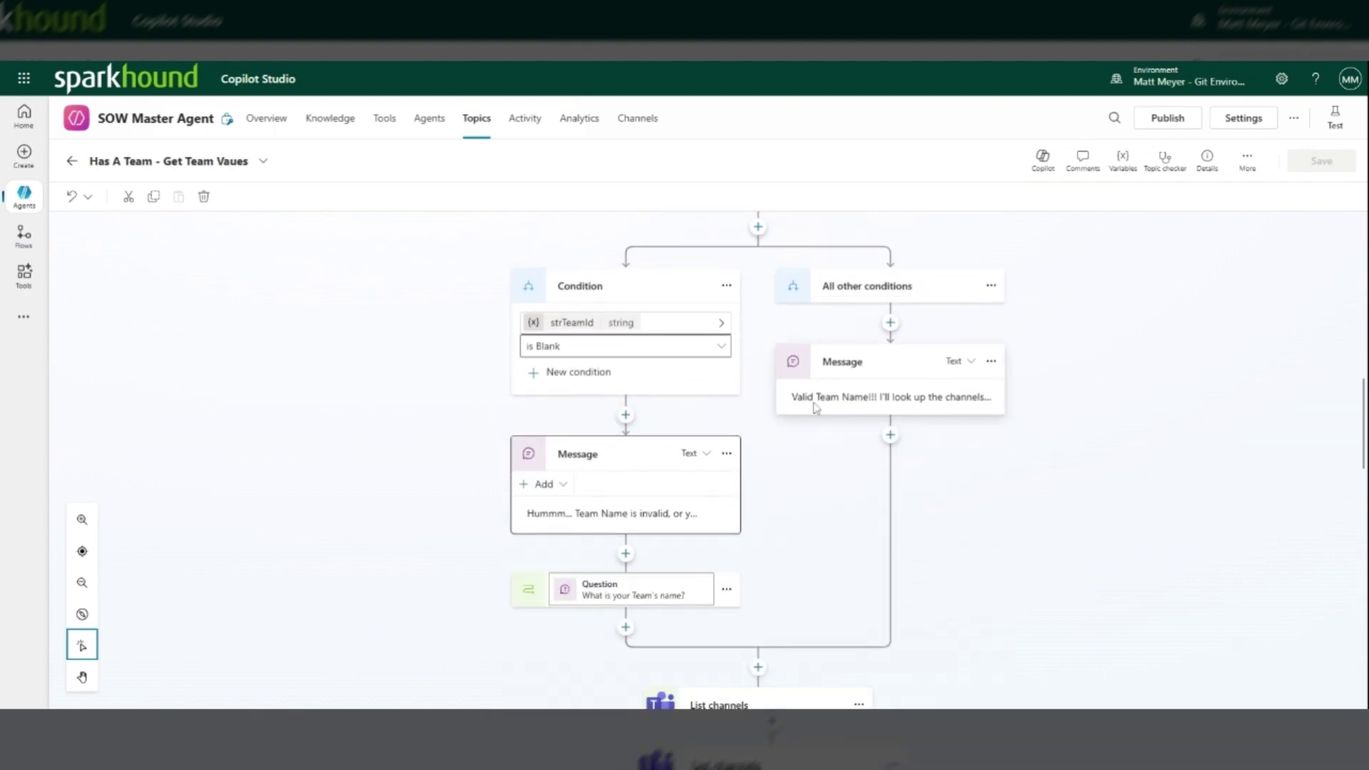
pyautogui.click(890, 407)
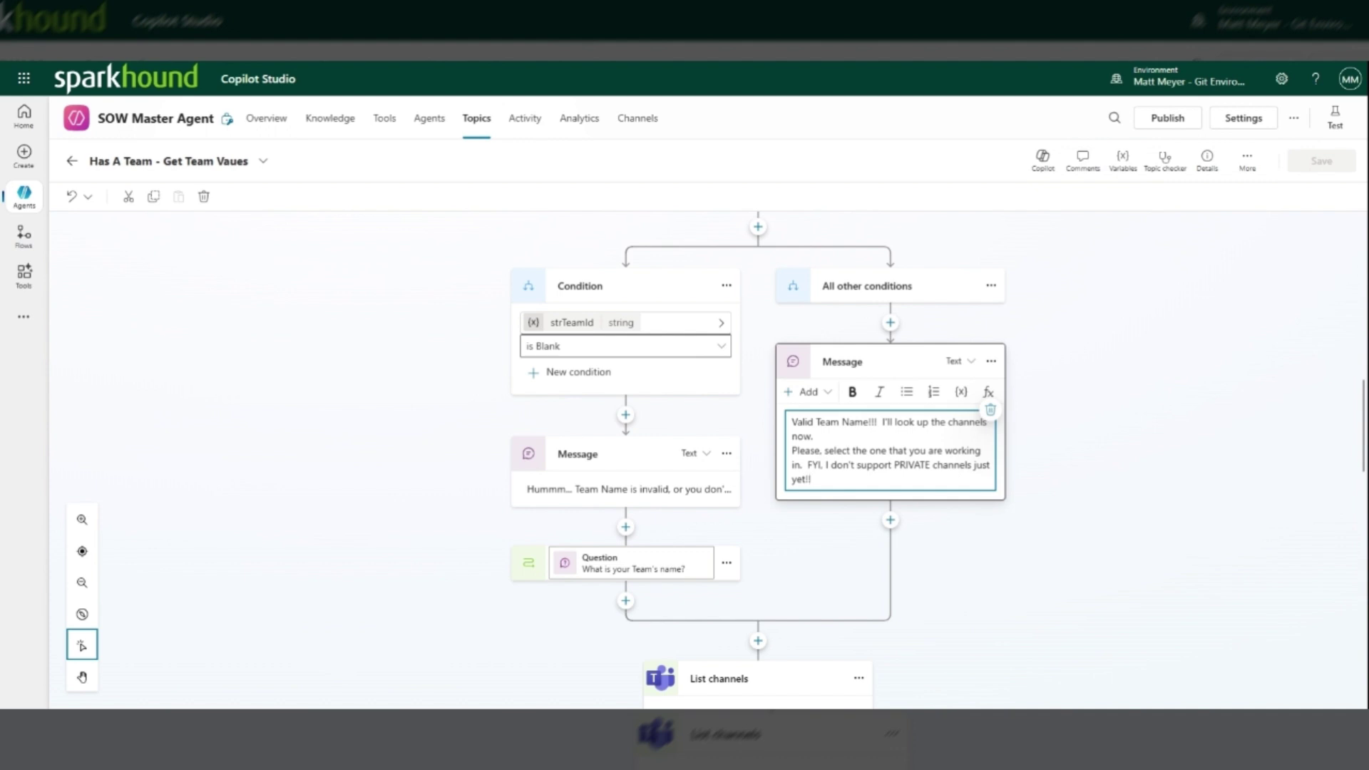
# Examine the List channels action's Team input and the properties of its GetChannelsForGroup output variable
pyautogui.scroll(-6, 925, 464)
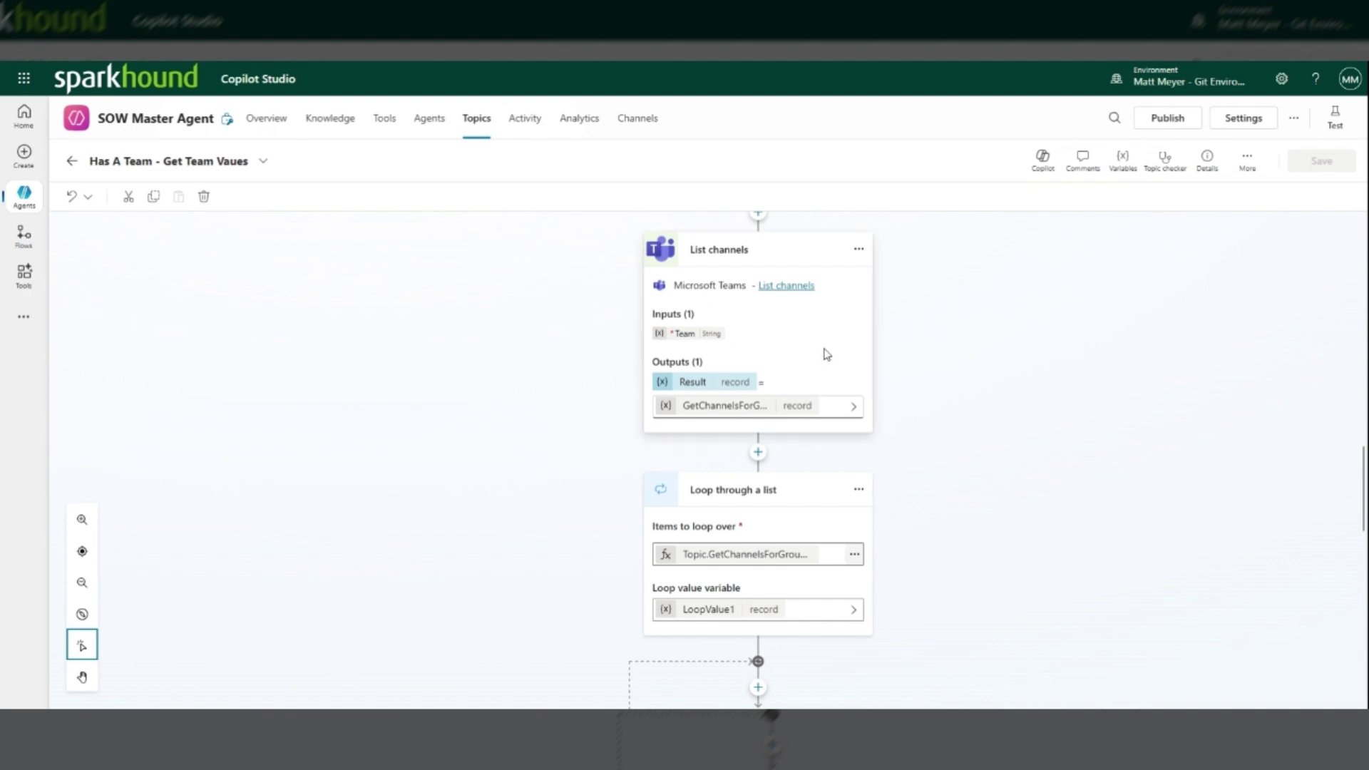
pyautogui.click(686, 343)
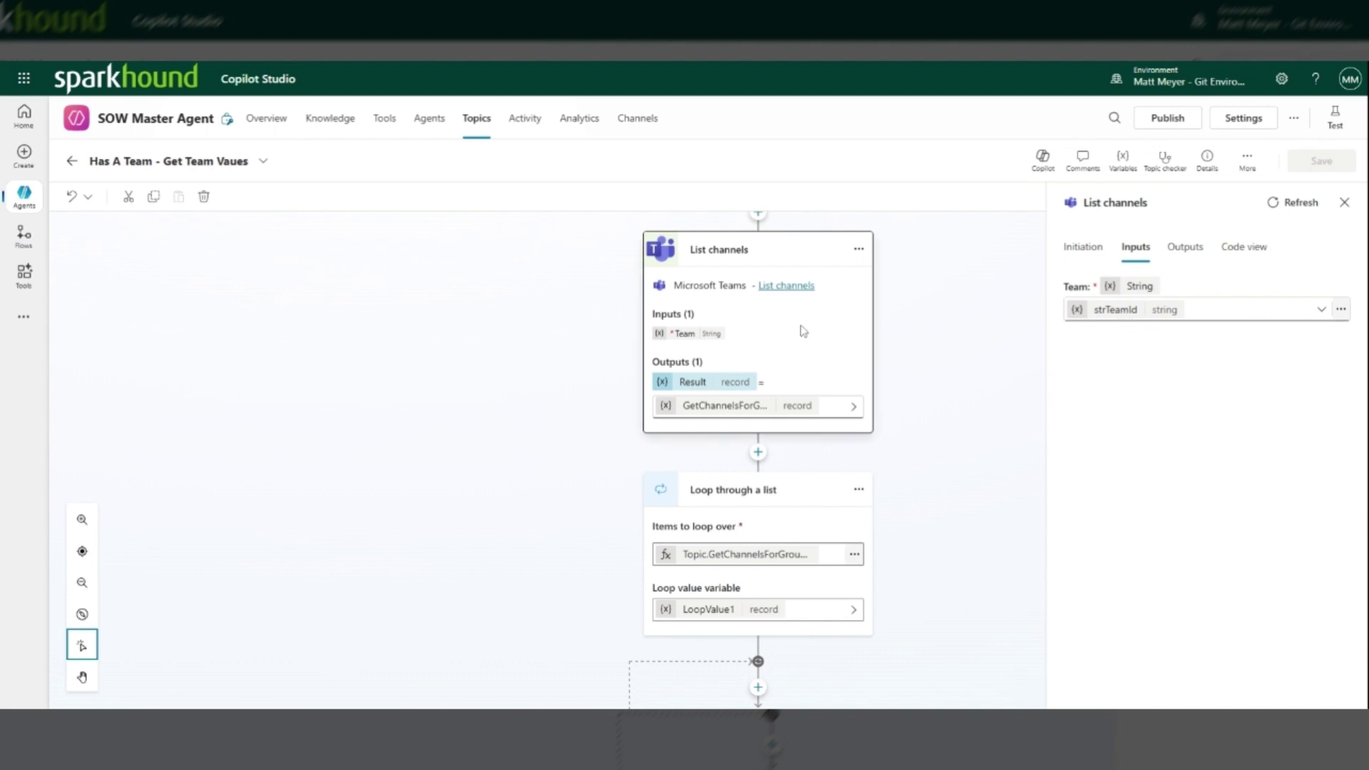
pyautogui.click(731, 414)
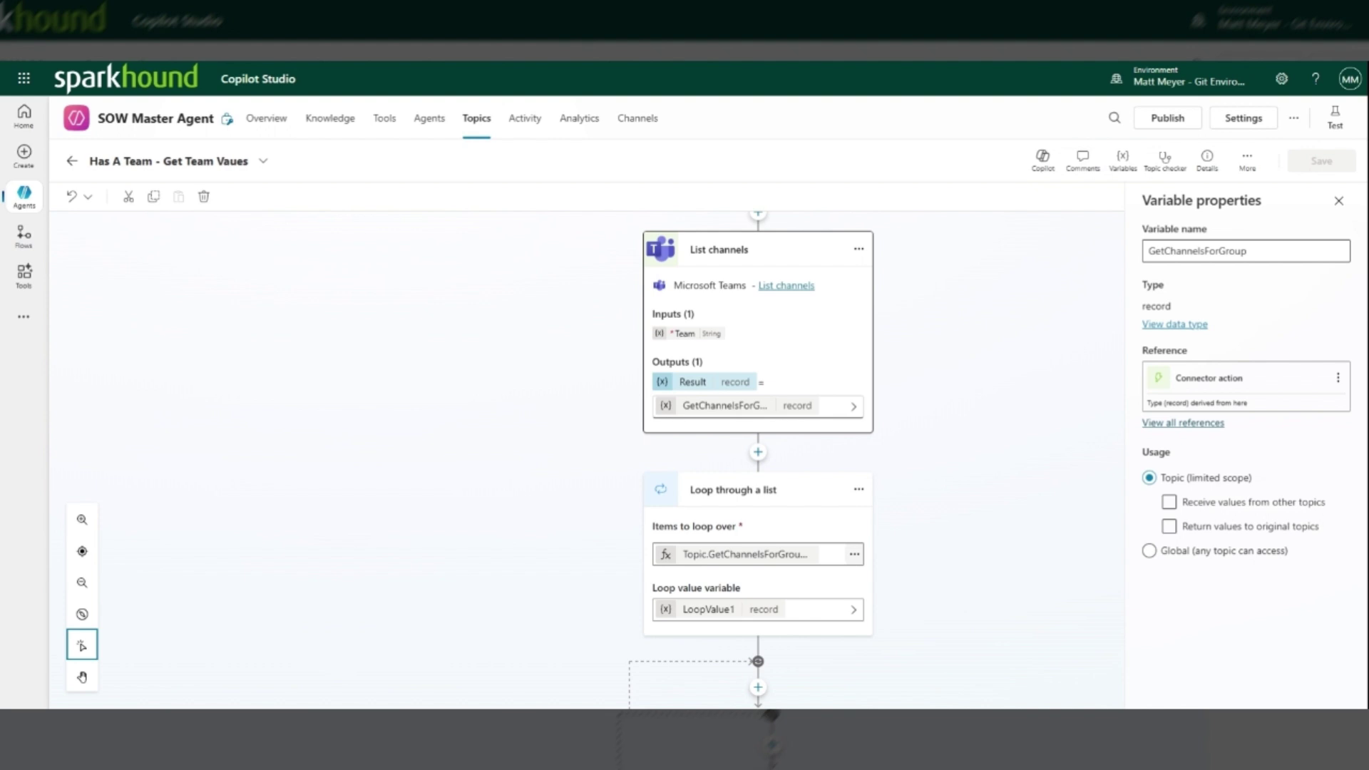
pyautogui.scroll(-2, 1029, 317)
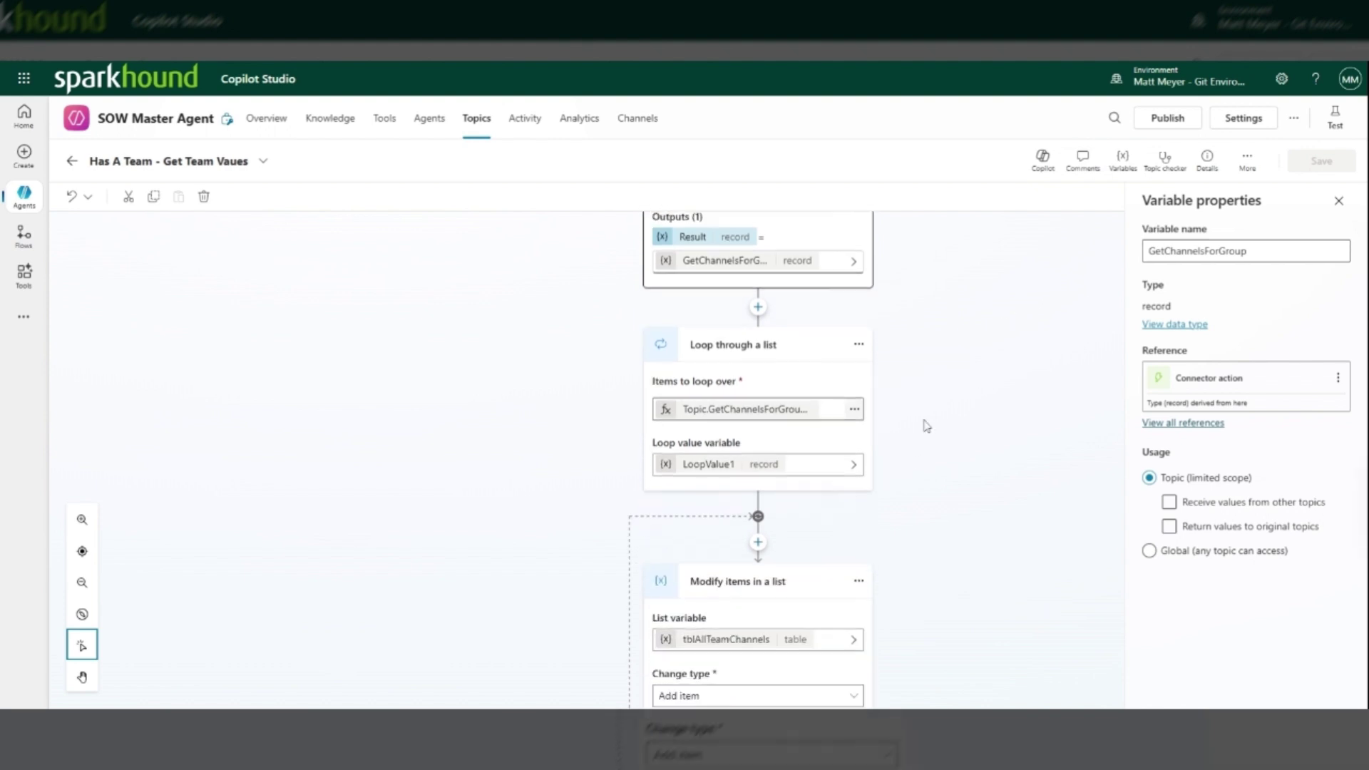
# View the Loop through a list node and the List management options that offer such a loop, without adding a node
pyautogui.scroll(-2, 934, 406)
pyautogui.scroll(1, 940, 394)
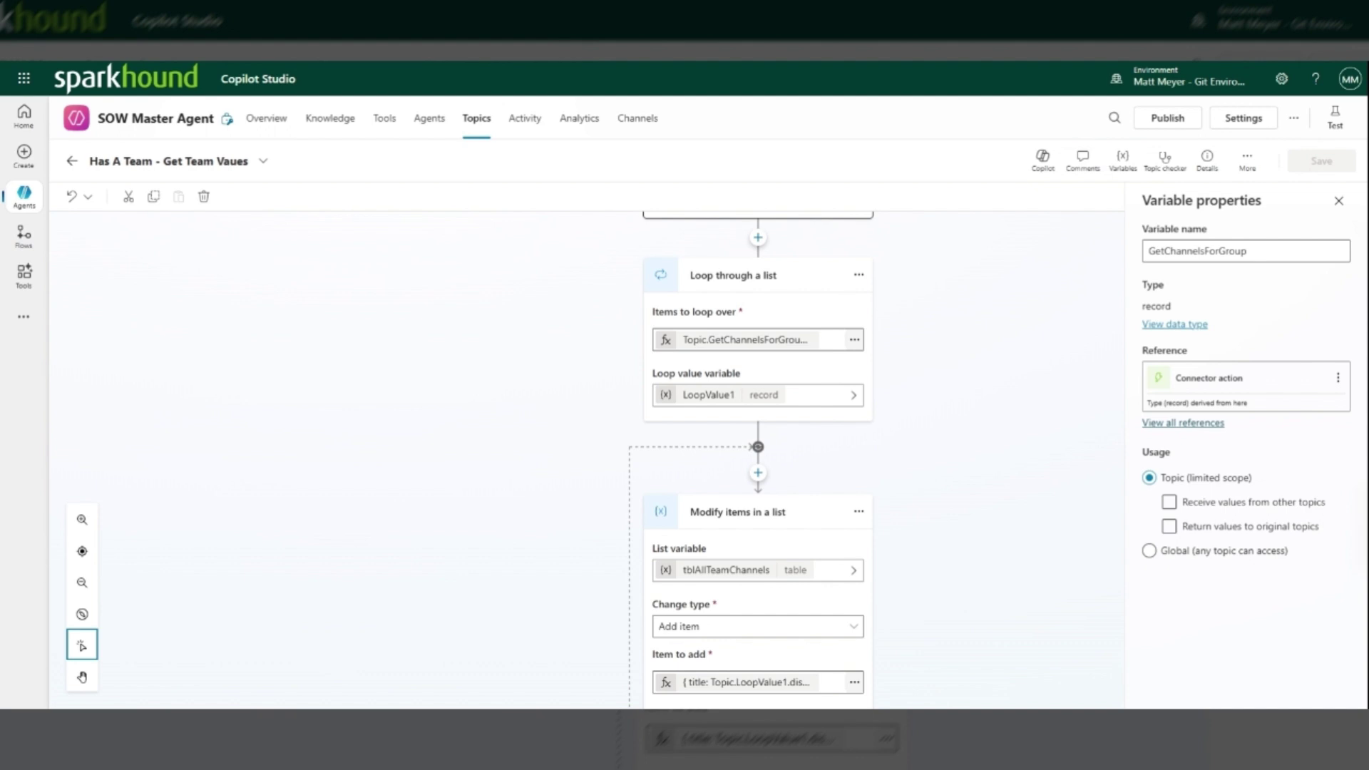
pyautogui.click(758, 238)
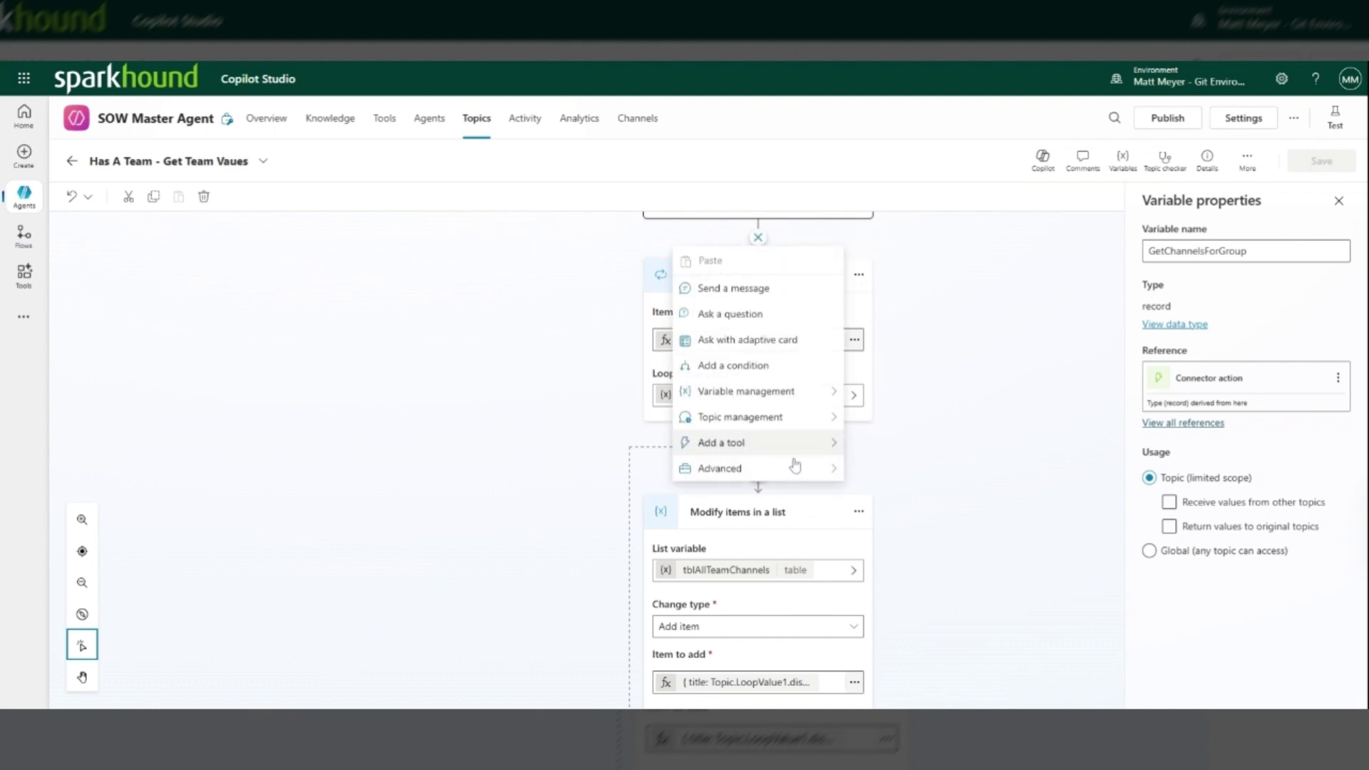
pyautogui.moveTo(778, 400)
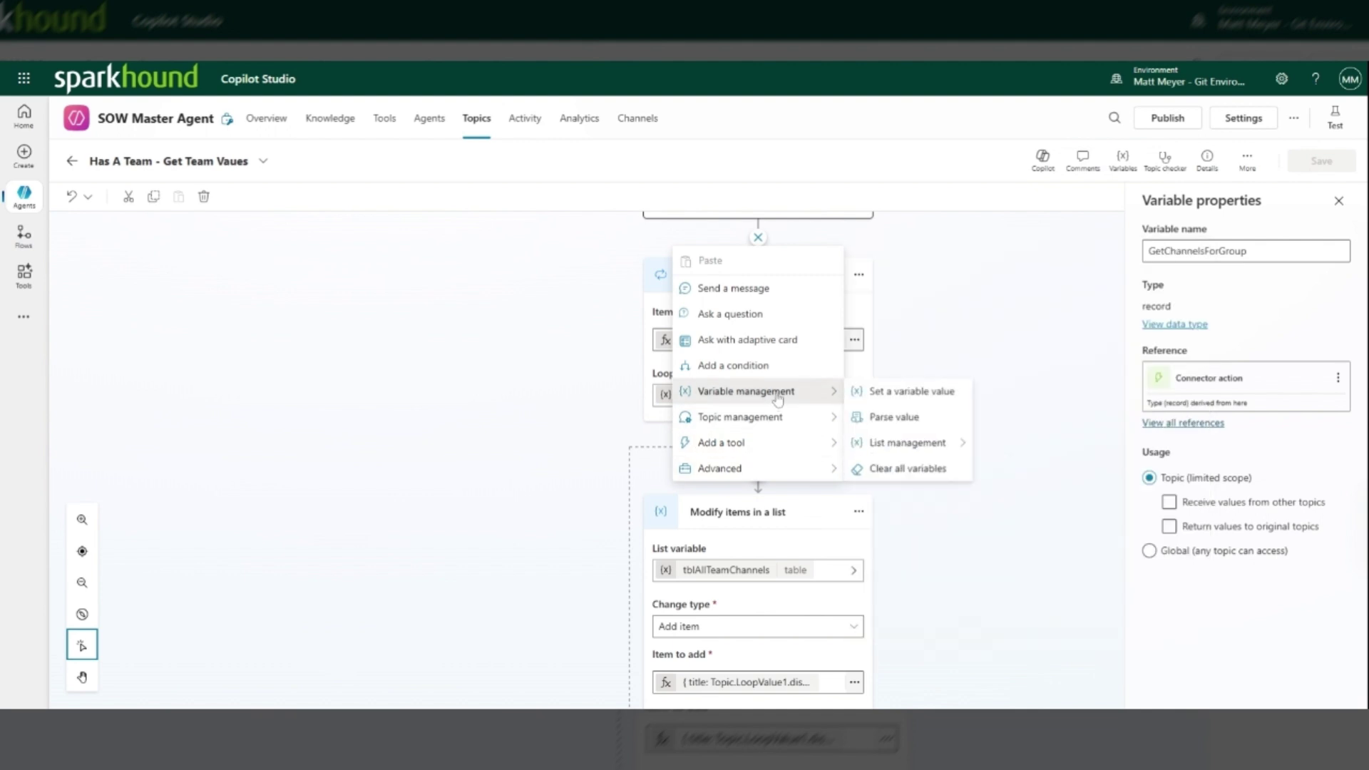
pyautogui.moveTo(907, 443)
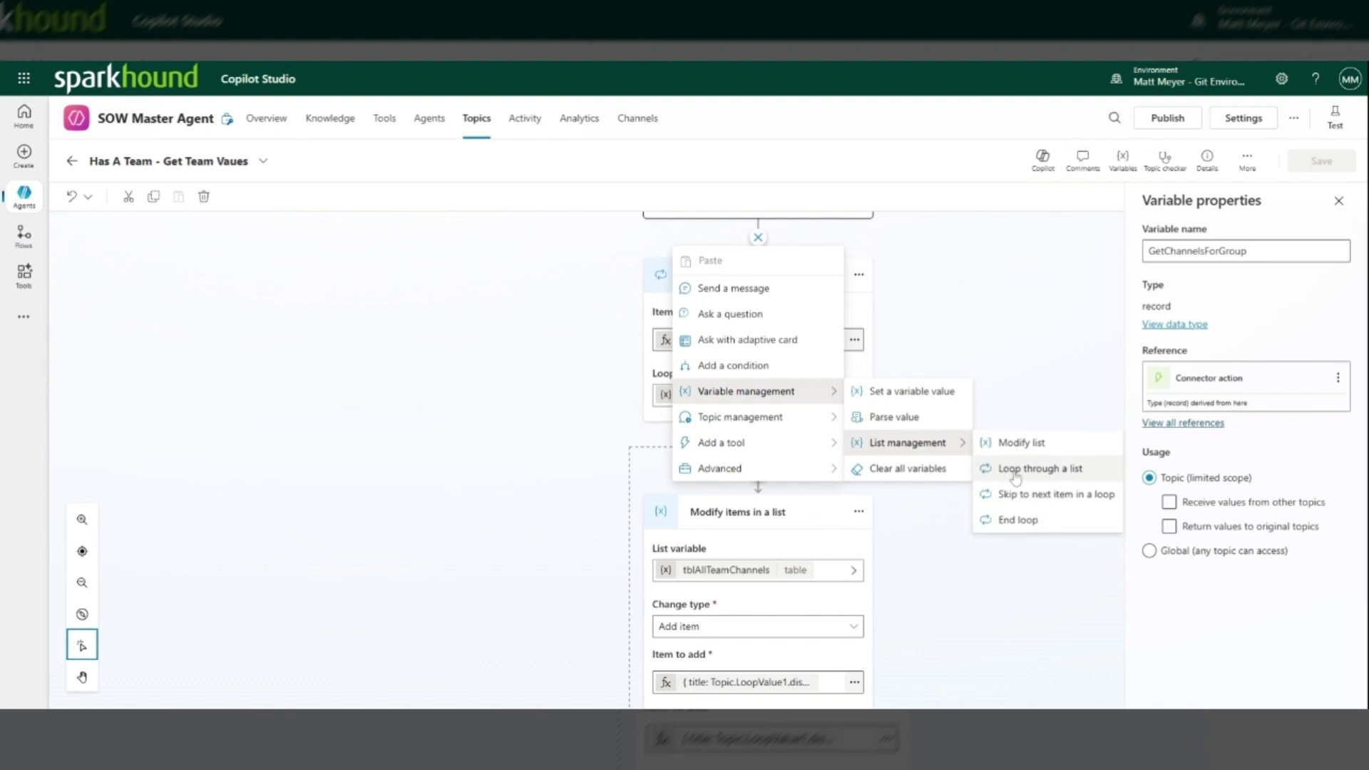
pyautogui.click(528, 346)
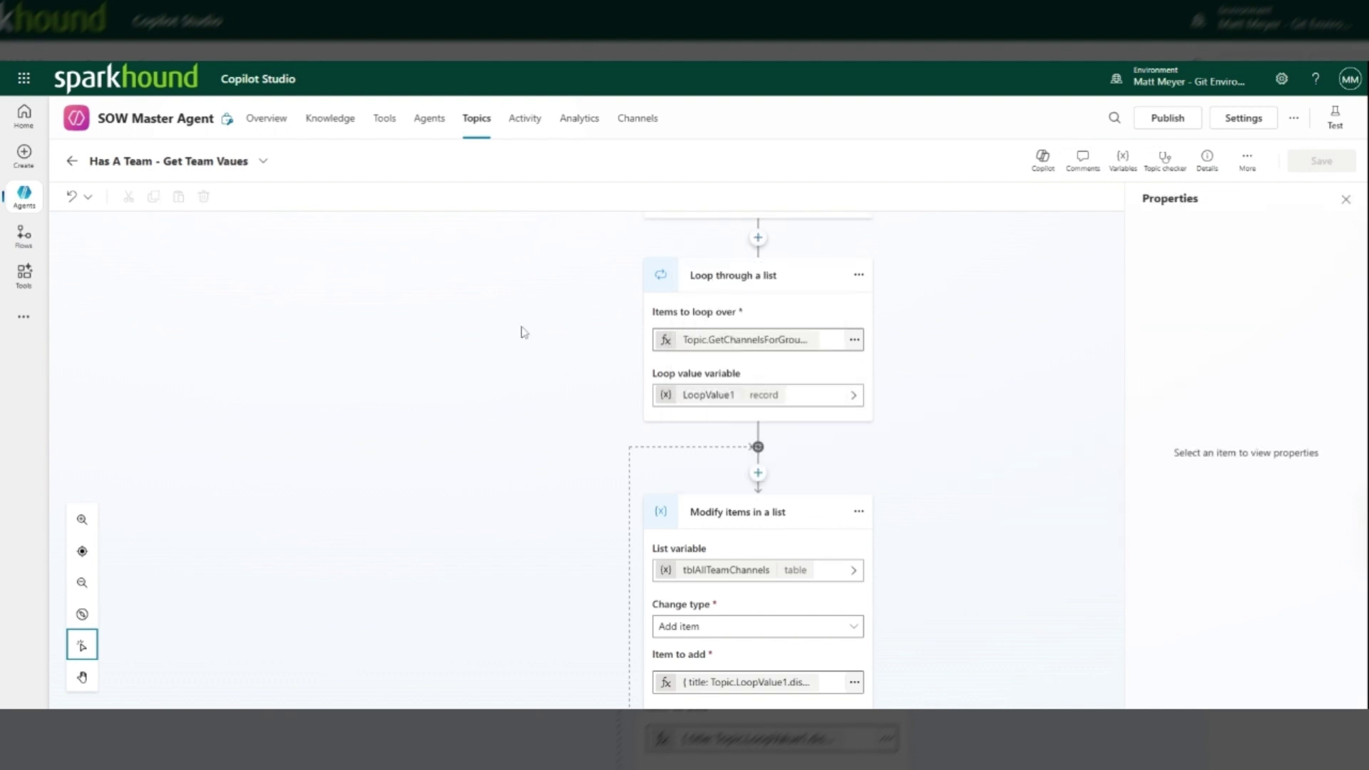
# Review the list management options inside the loop without adding a node, and select the Modify items in a list node for tblAllTeamChannels
pyautogui.scroll(-3, 729, 397)
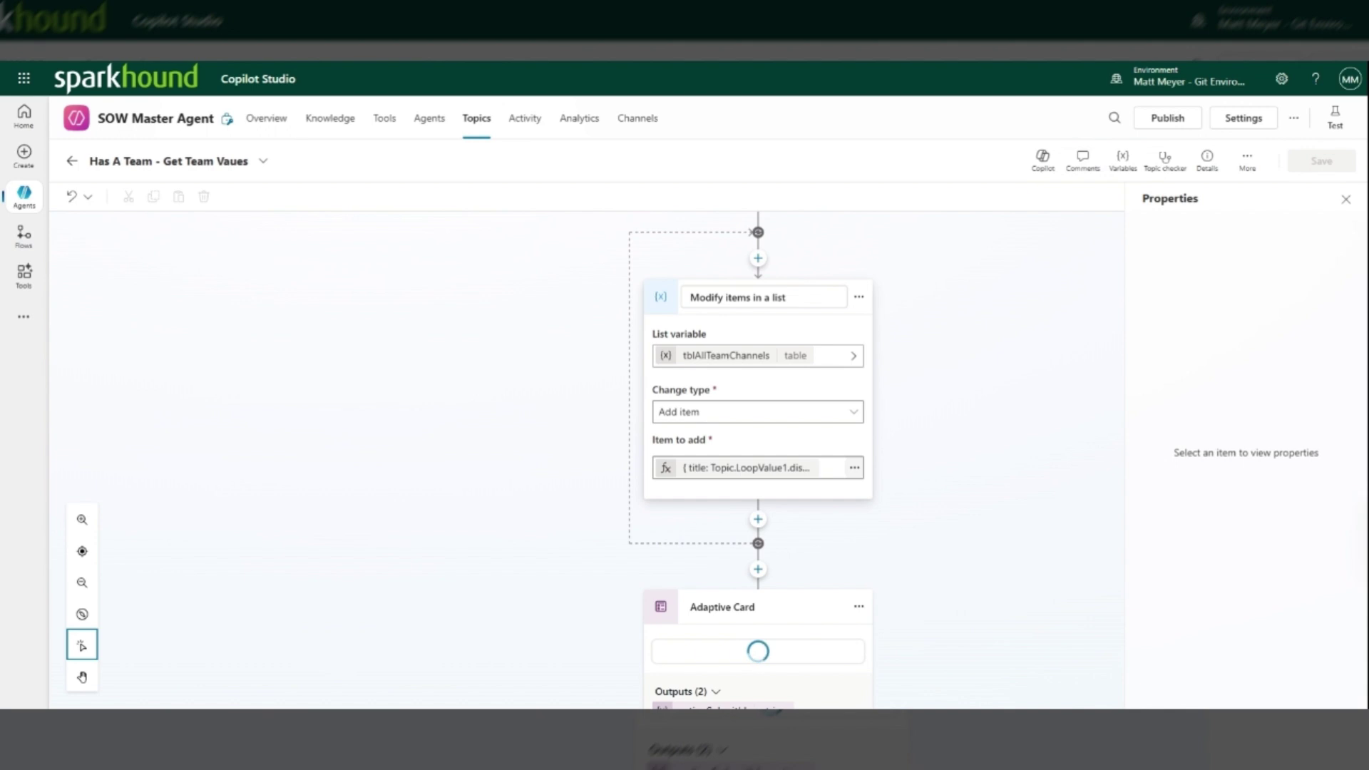
pyautogui.click(758, 258)
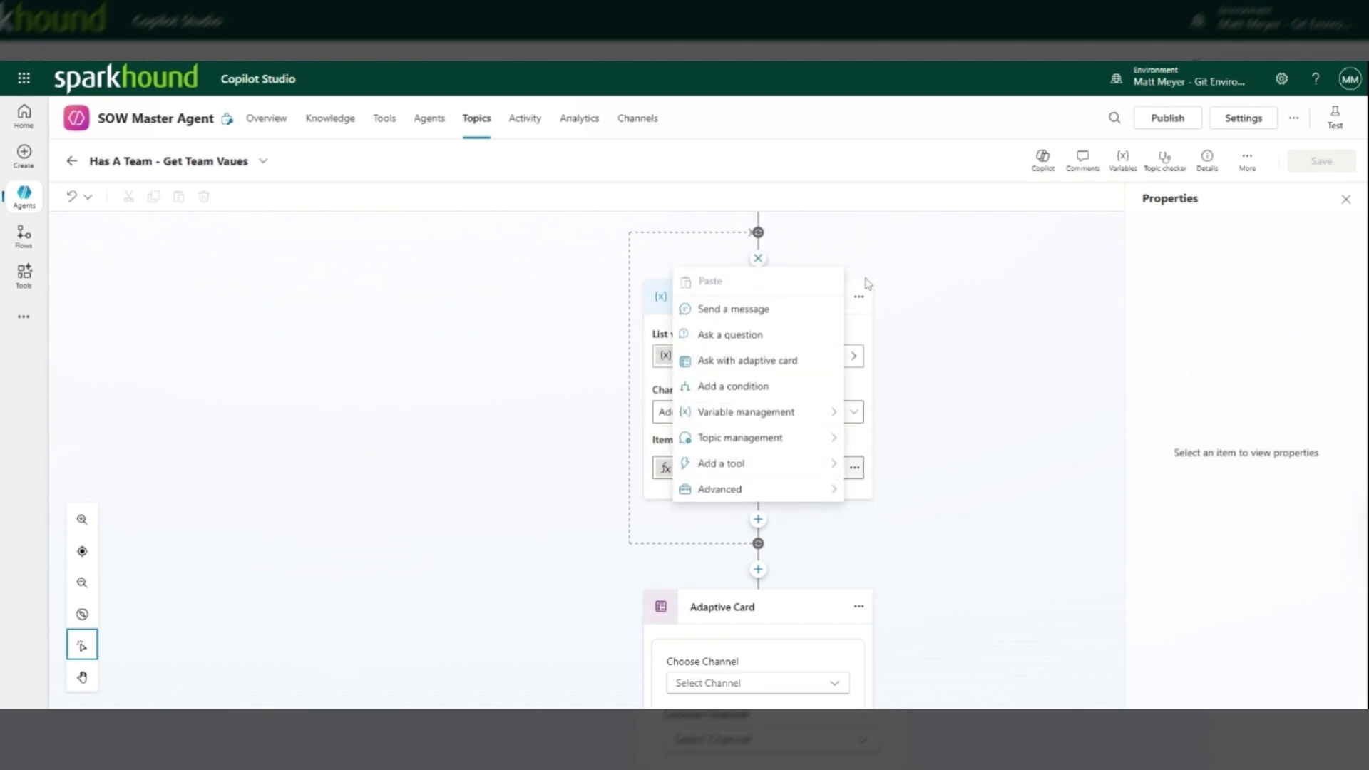
pyautogui.moveTo(775, 454)
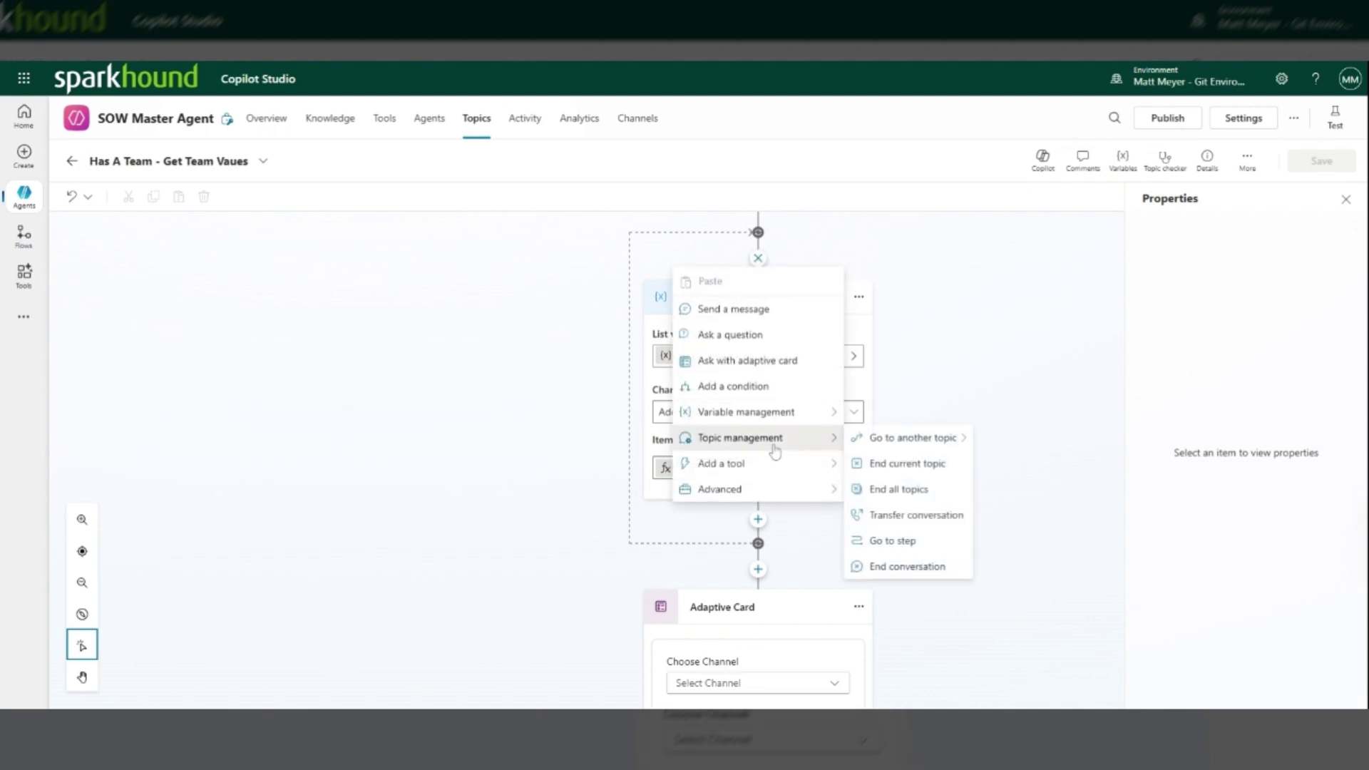
pyautogui.moveTo(821, 415)
pyautogui.moveTo(919, 470)
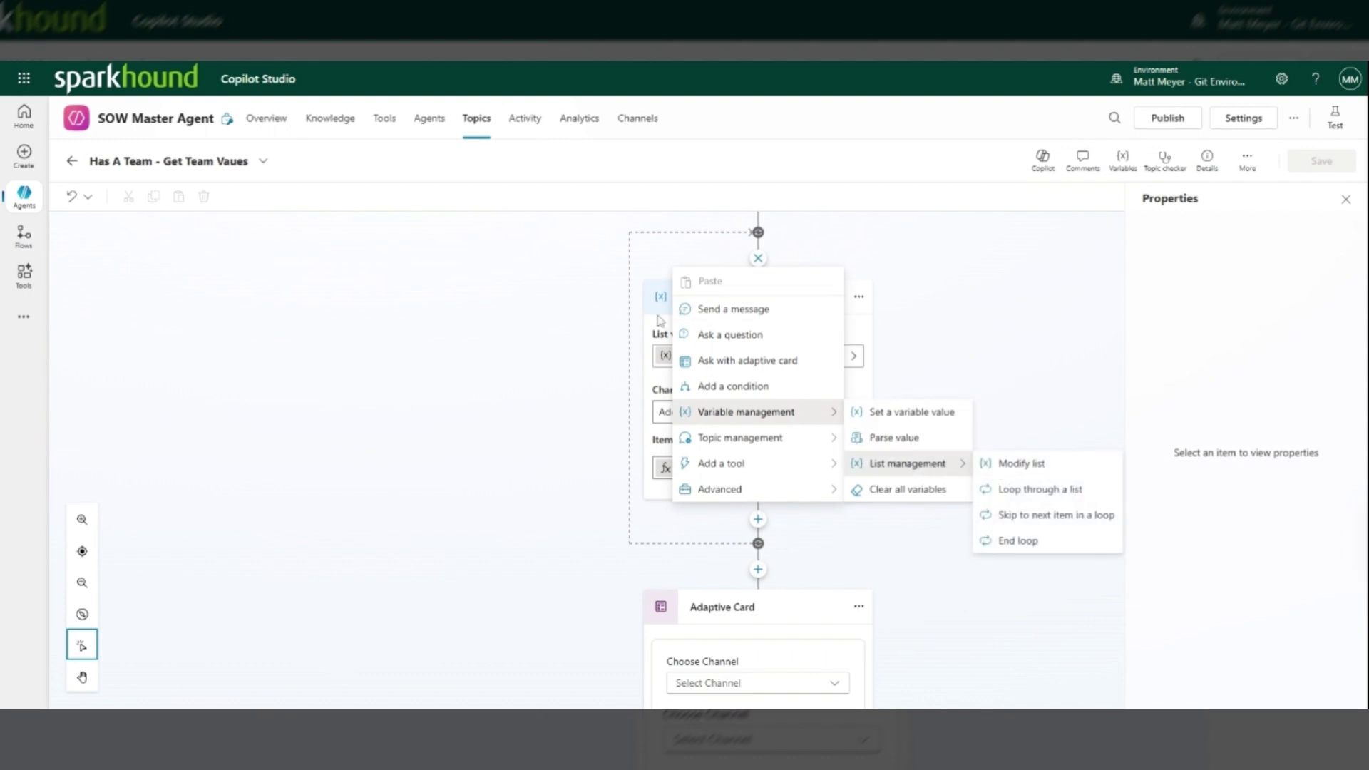
pyautogui.click(515, 314)
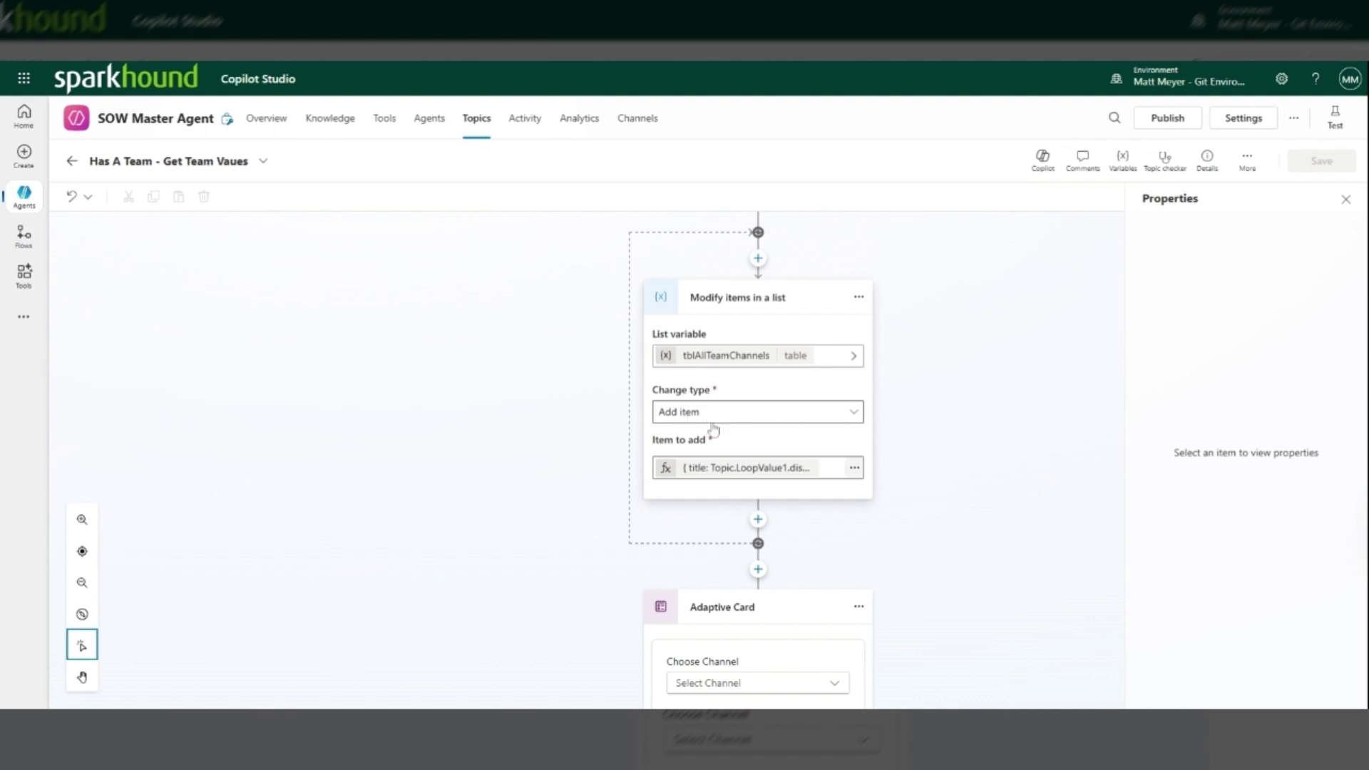
pyautogui.click(742, 500)
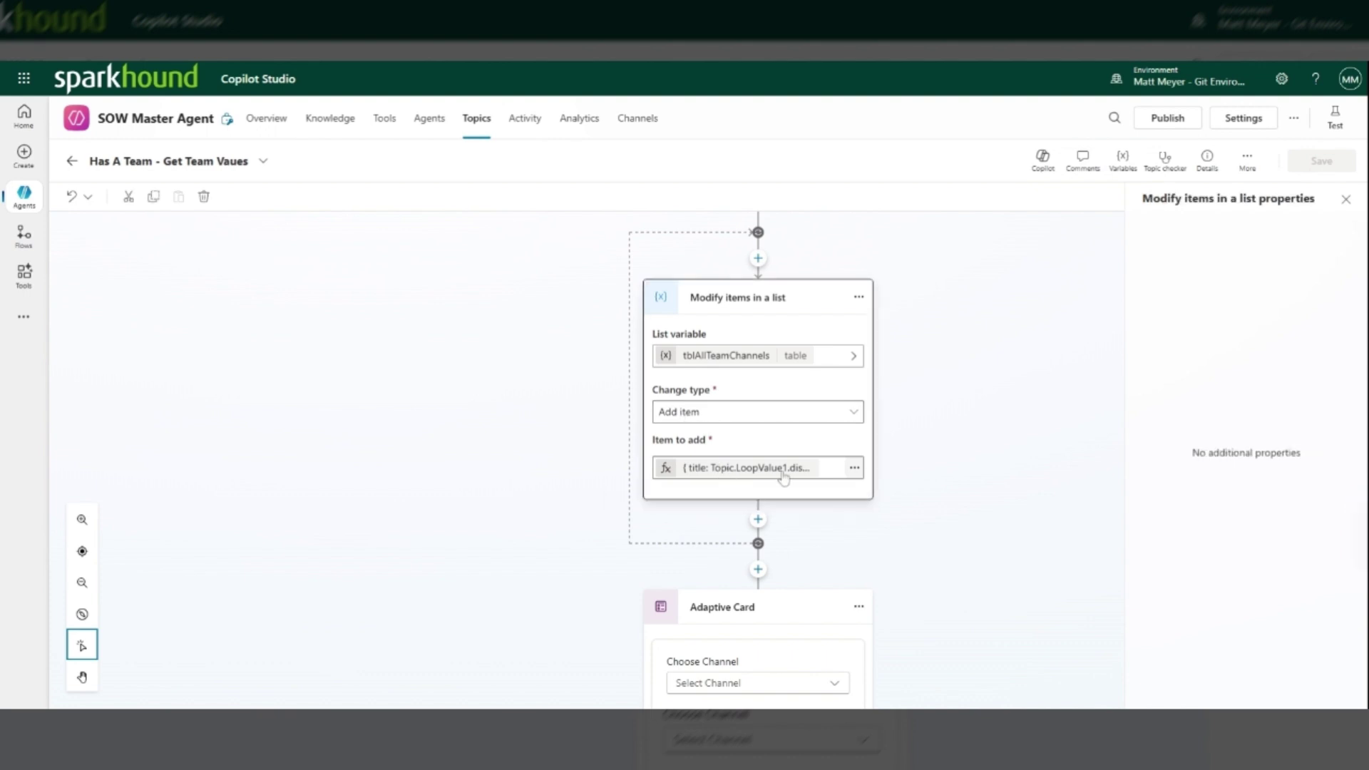
# Inspect the Item to add formula's title and value fields in the expanded formula editor, and cancel without changes
pyautogui.scroll(-3, 742, 503)
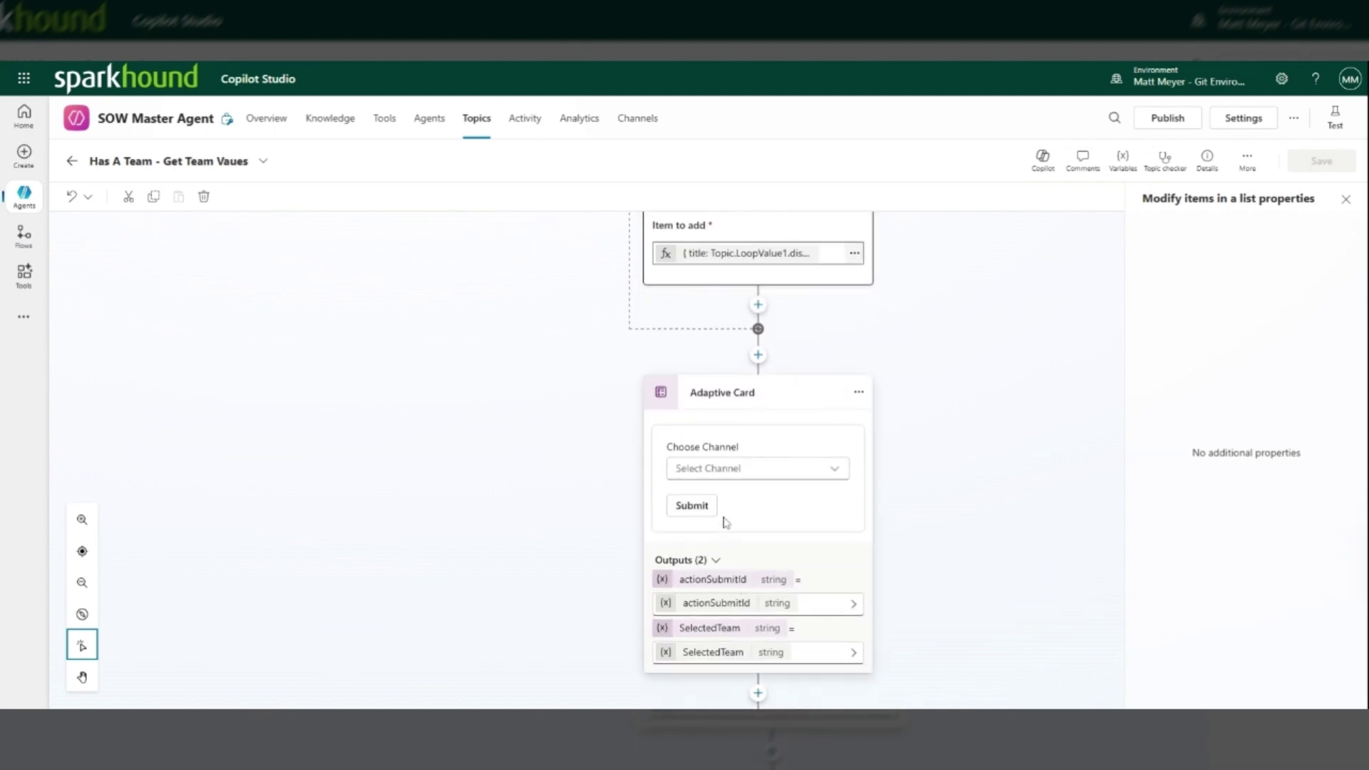
pyautogui.scroll(1, 751, 511)
pyautogui.scroll(2, 751, 510)
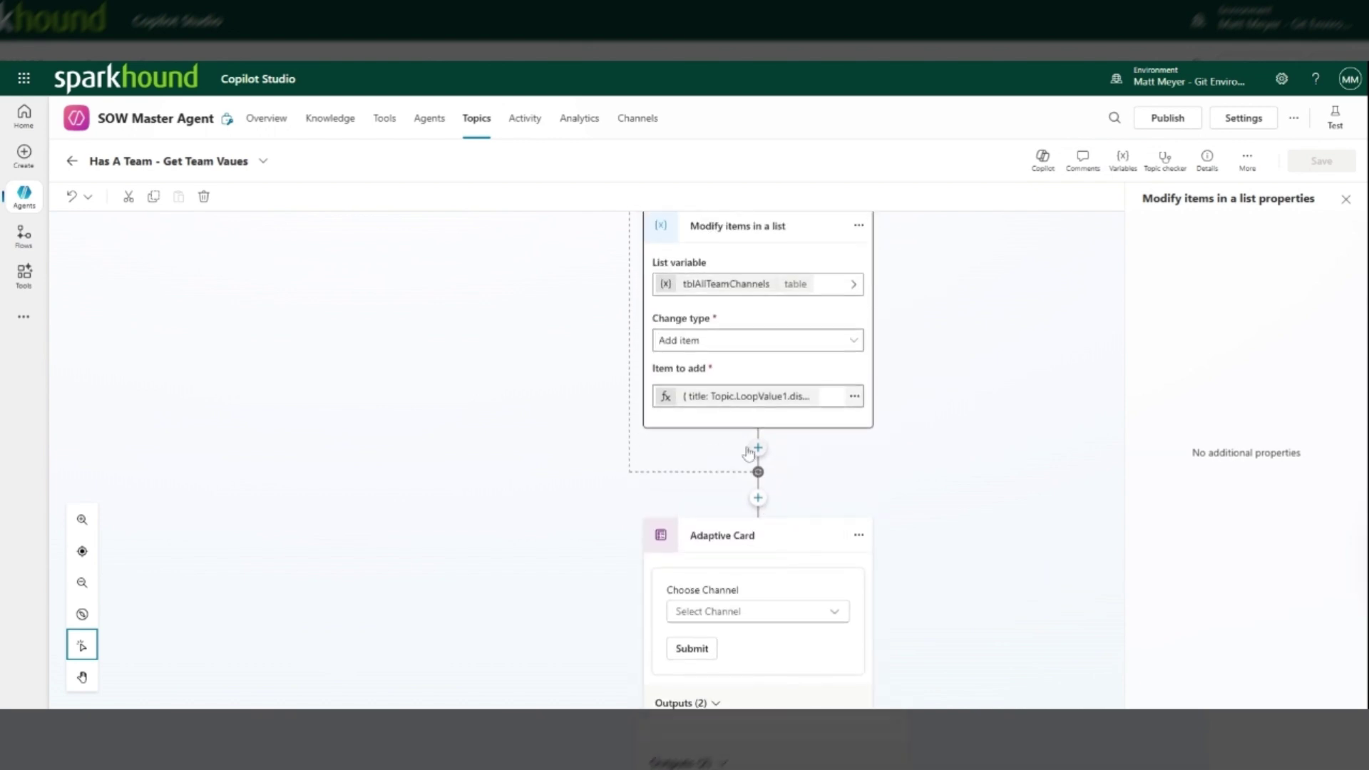
pyautogui.click(854, 397)
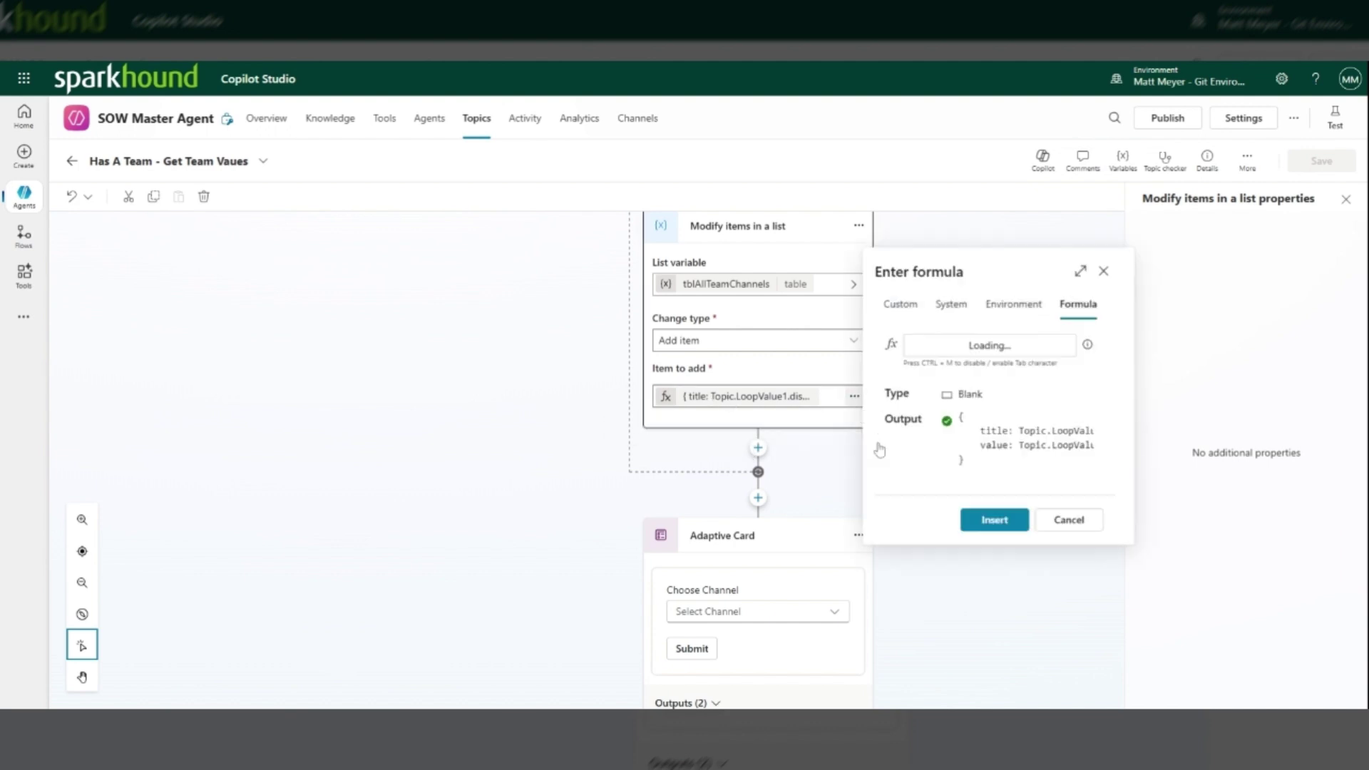
pyautogui.click(1088, 257)
pyautogui.moveTo(424, 237); pyautogui.dragTo(462, 238)
pyautogui.doubleClick(443, 252)
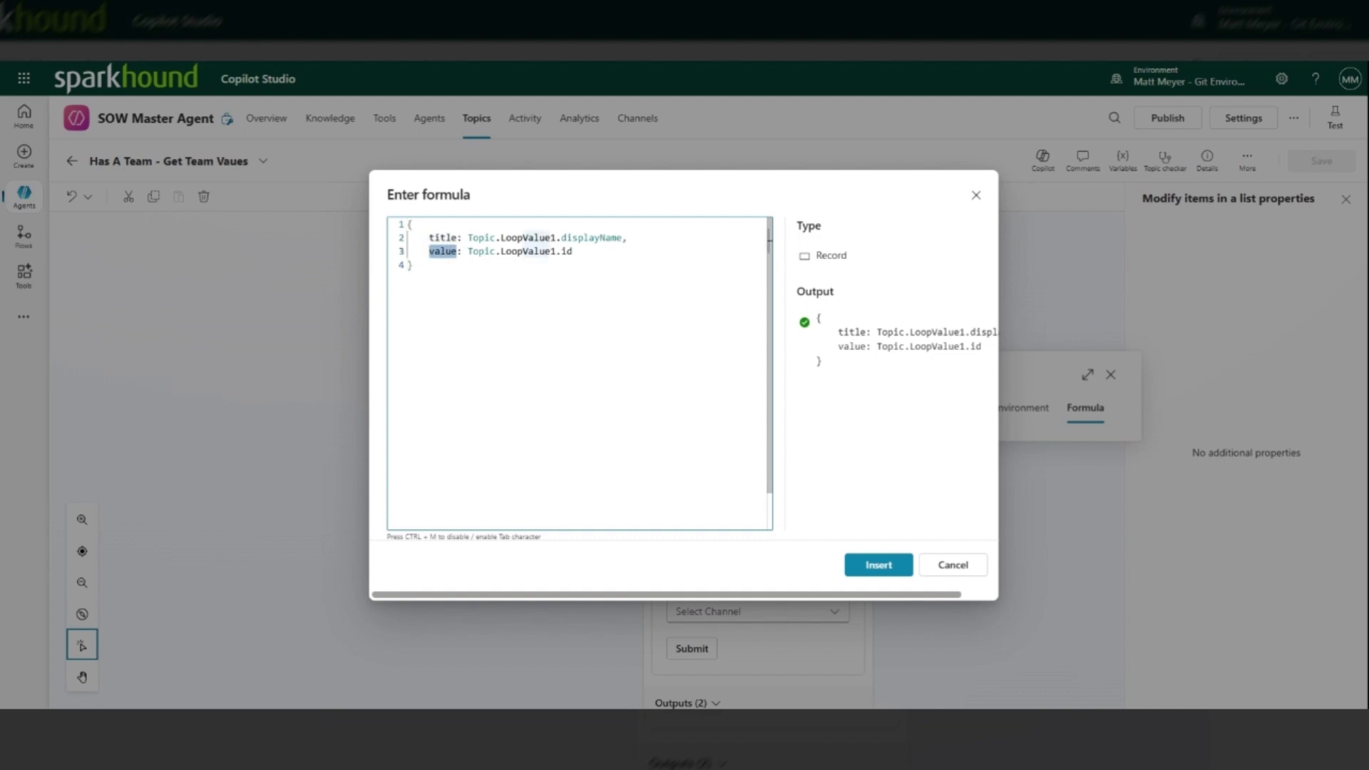
pyautogui.moveTo(561, 237); pyautogui.dragTo(621, 237)
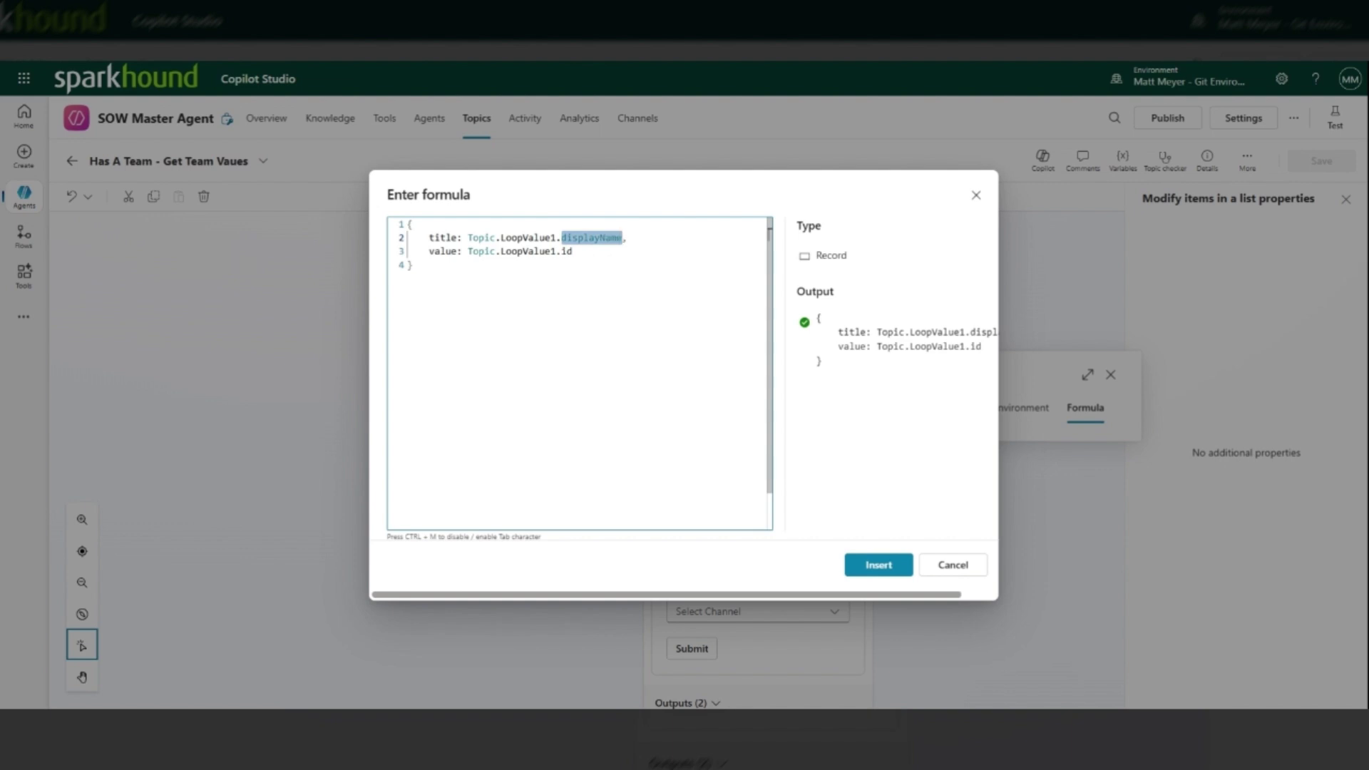
pyautogui.moveTo(561, 251); pyautogui.dragTo(413, 252)
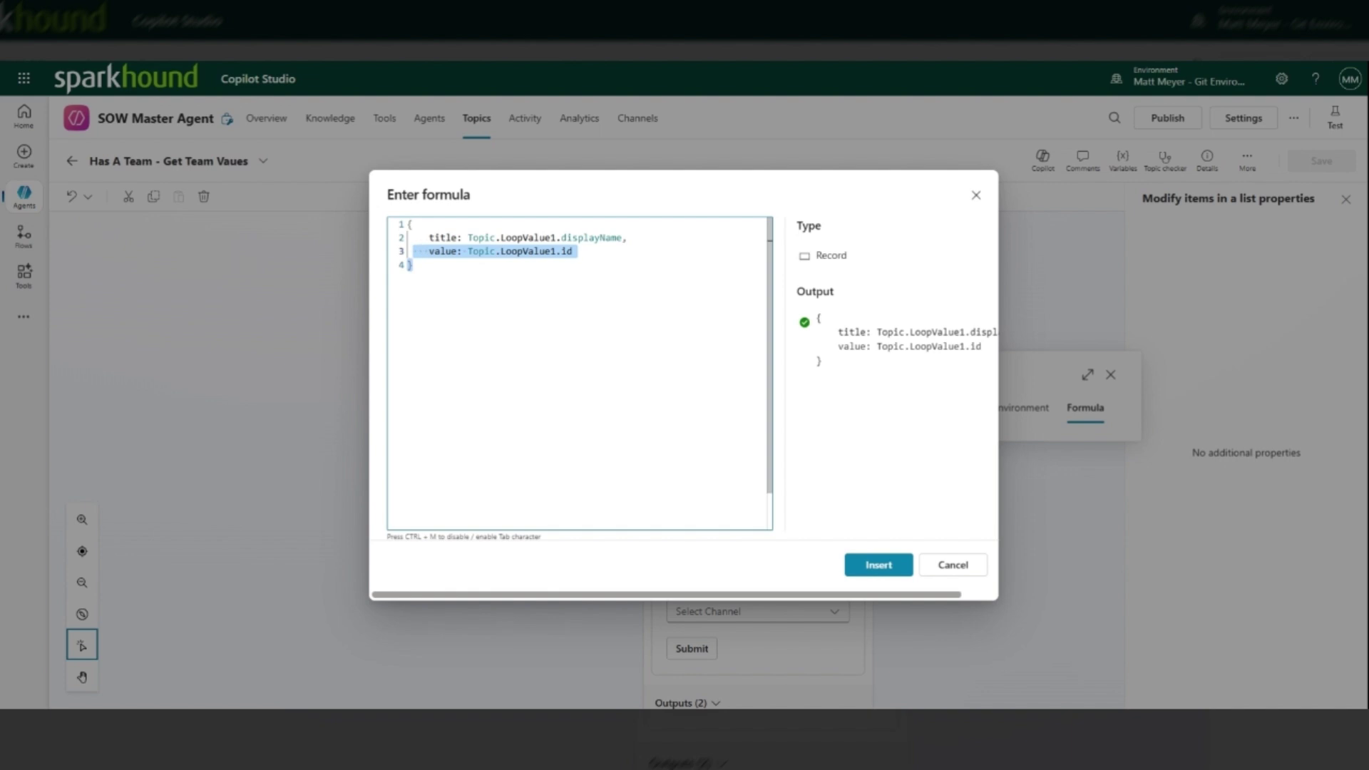
pyautogui.click(414, 265)
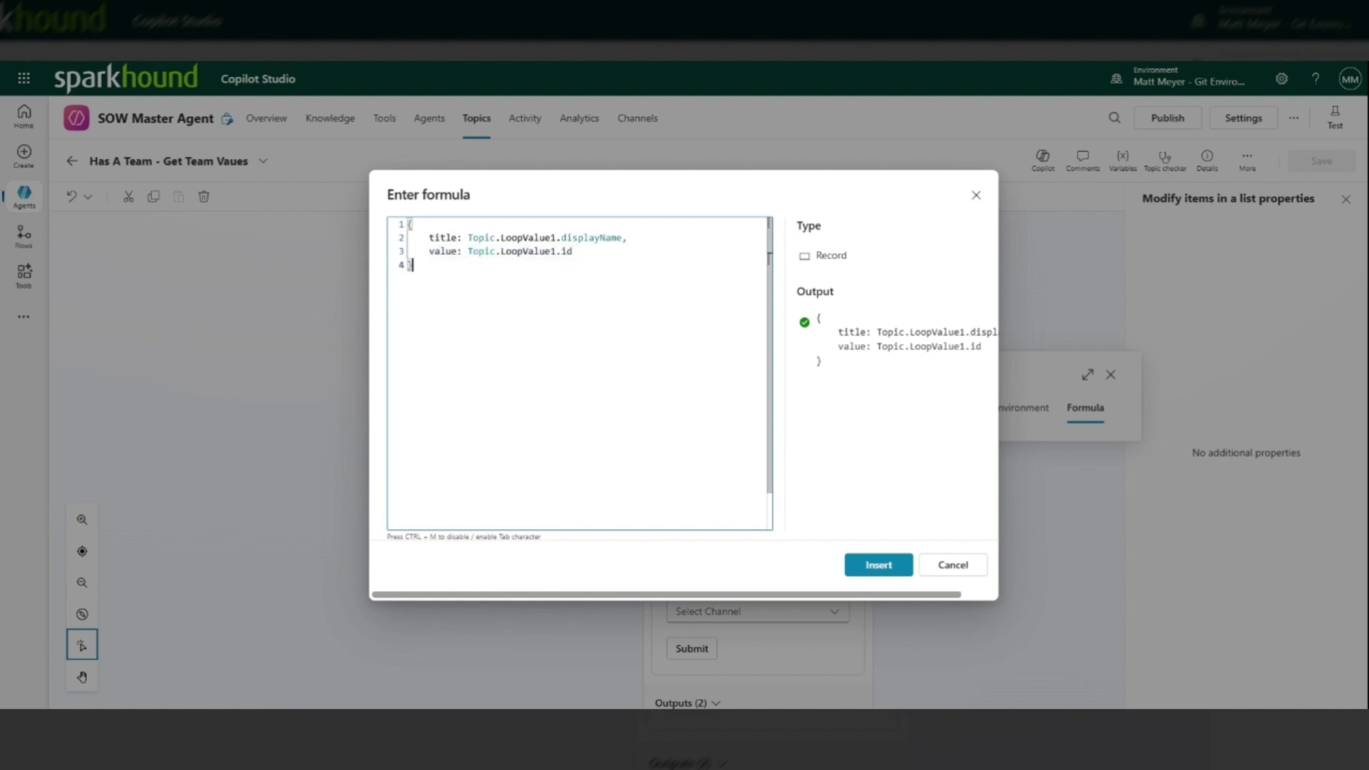
pyautogui.click(964, 567)
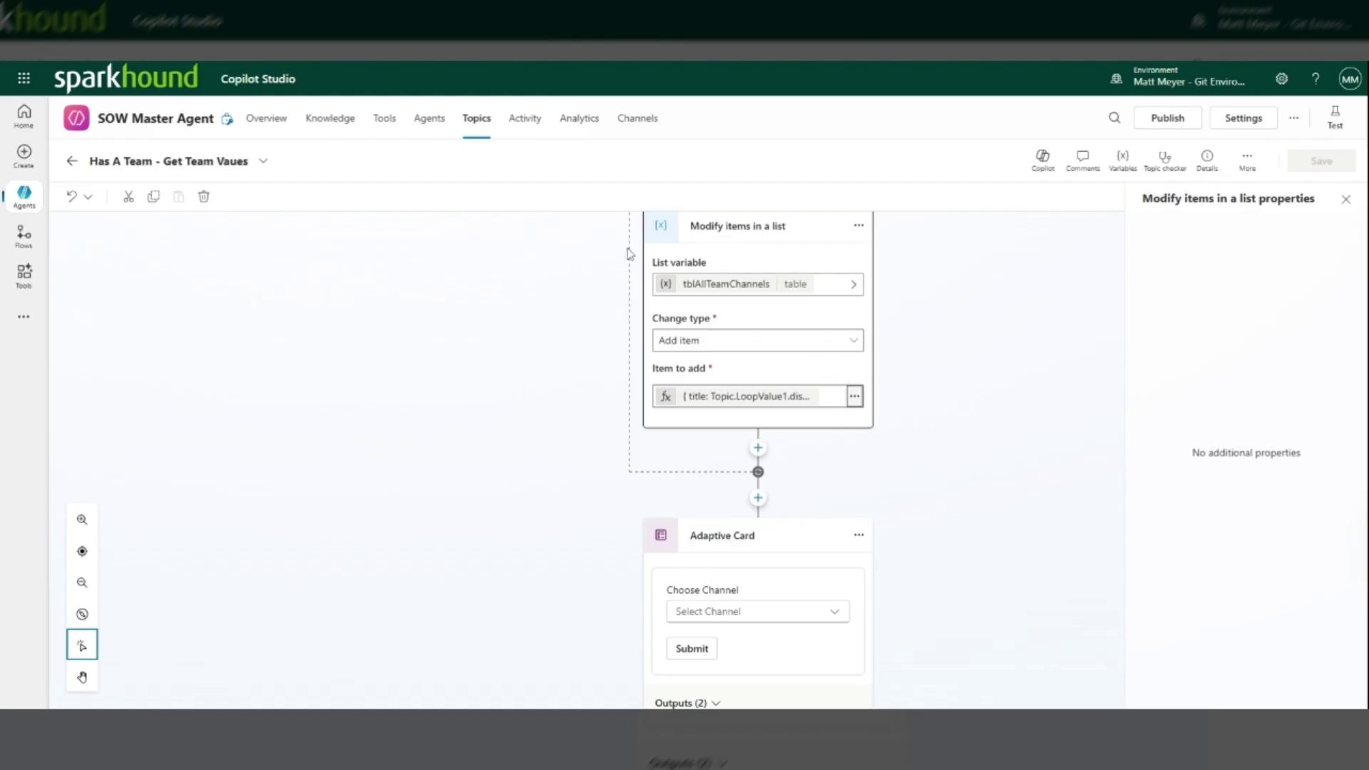
# Inspect the Adaptive Card's formula in the expanded editor, highlighting Topic.tblAllTeamChannels as the choices source, and close it without changes
pyautogui.scroll(-4, 818, 479)
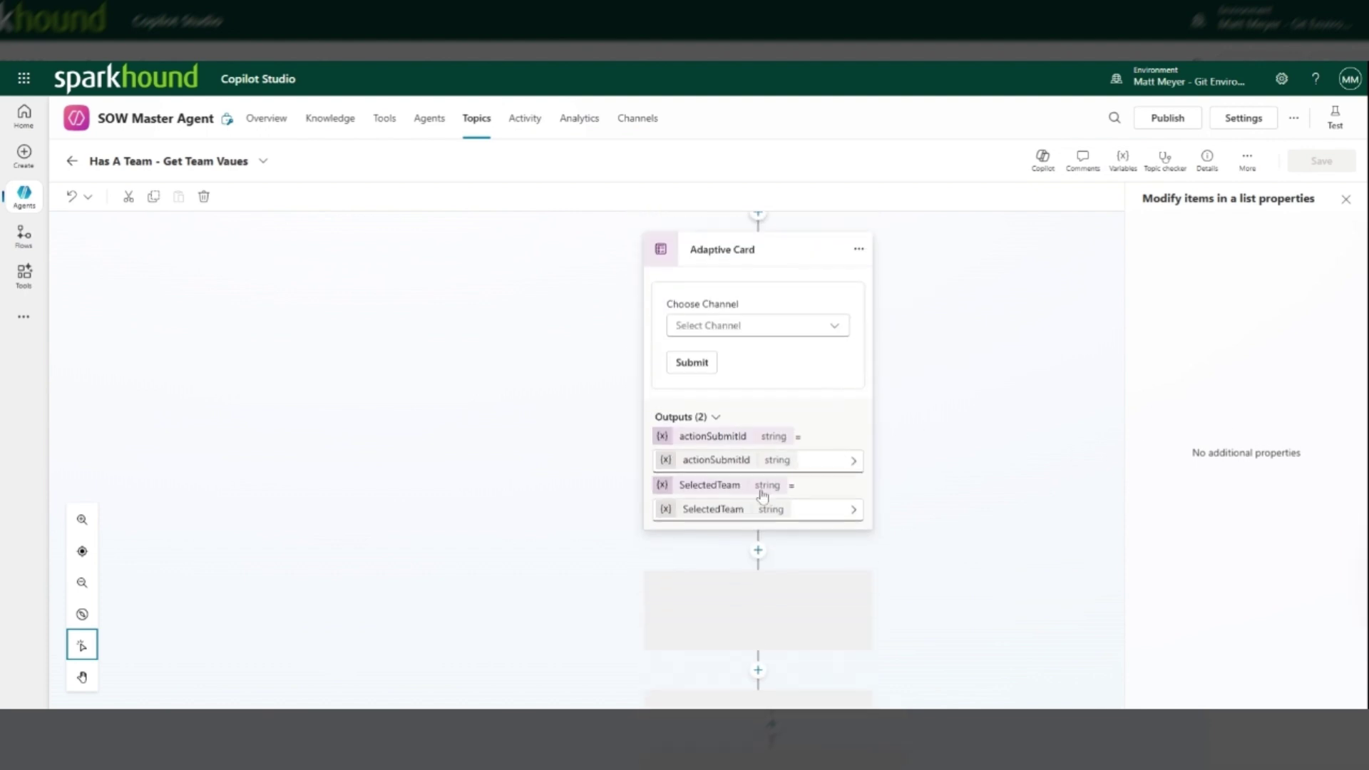
pyautogui.click(859, 250)
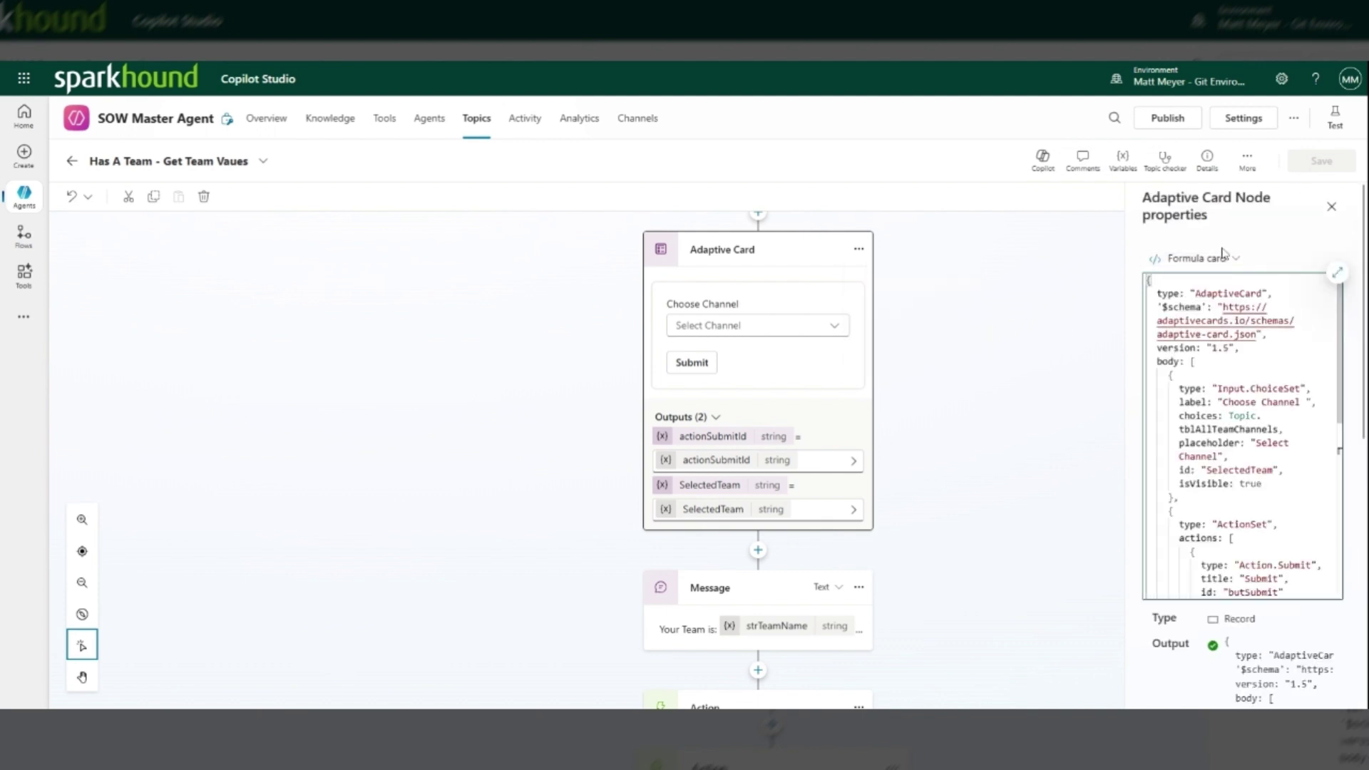
pyautogui.click(1337, 272)
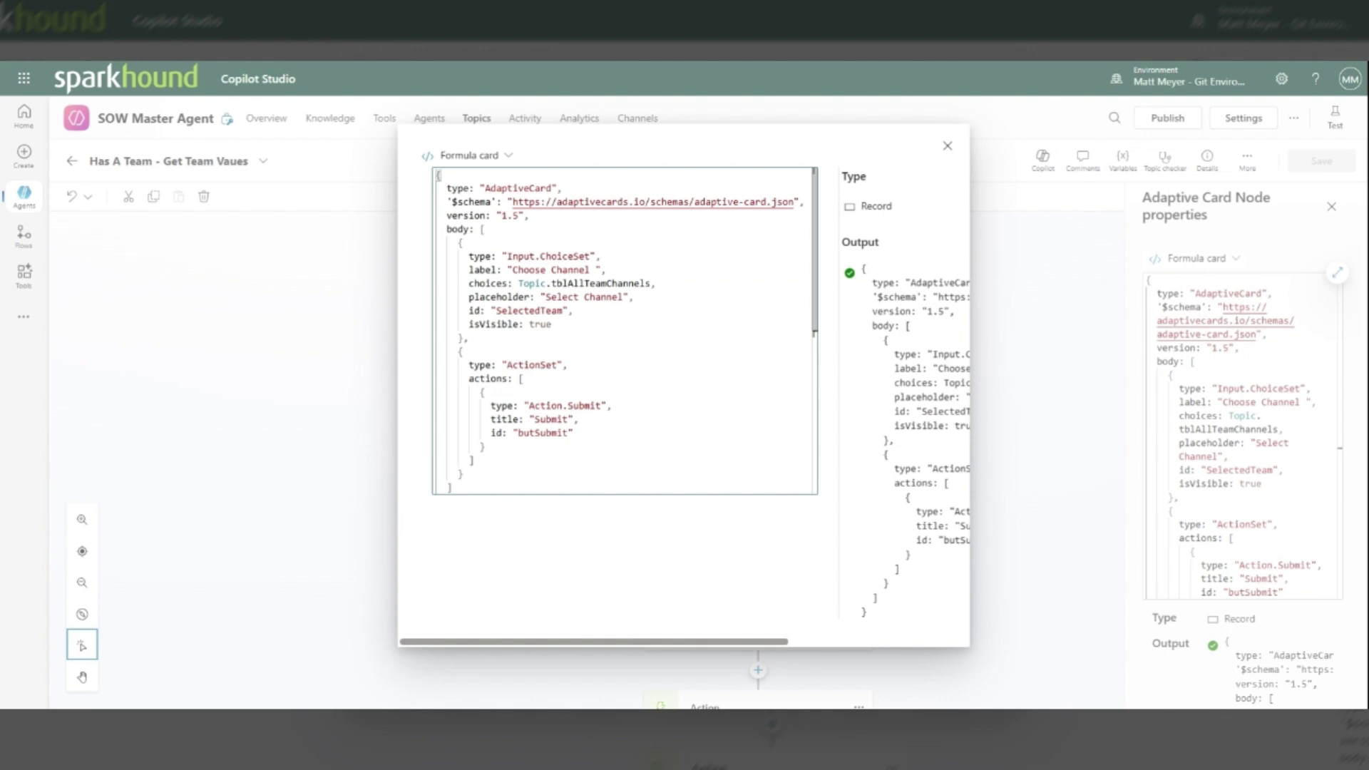
pyautogui.moveTo(817, 197)
pyautogui.mouseDown()
pyautogui.moveTo(818, 260)
pyautogui.moveTo(818, 194)
pyautogui.mouseUp()
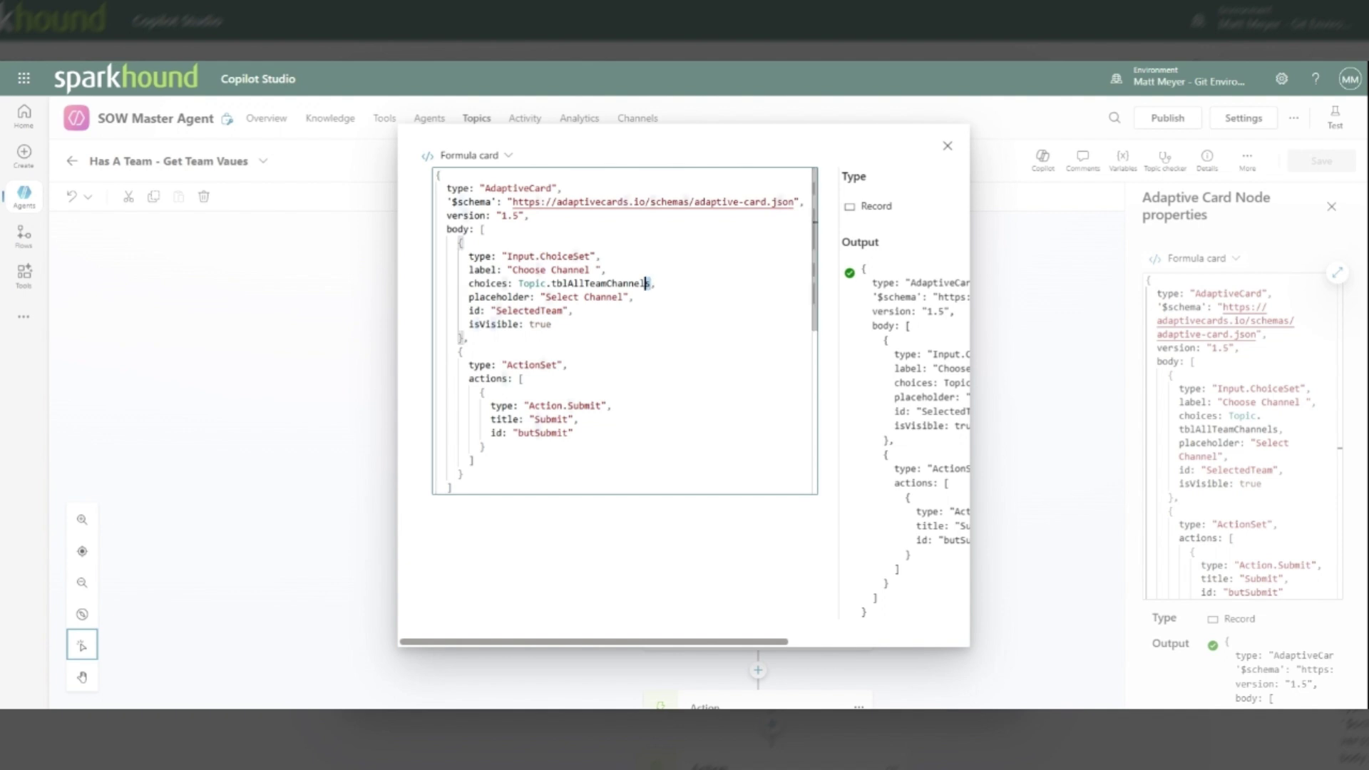
pyautogui.moveTo(650, 284); pyautogui.dragTo(518, 284)
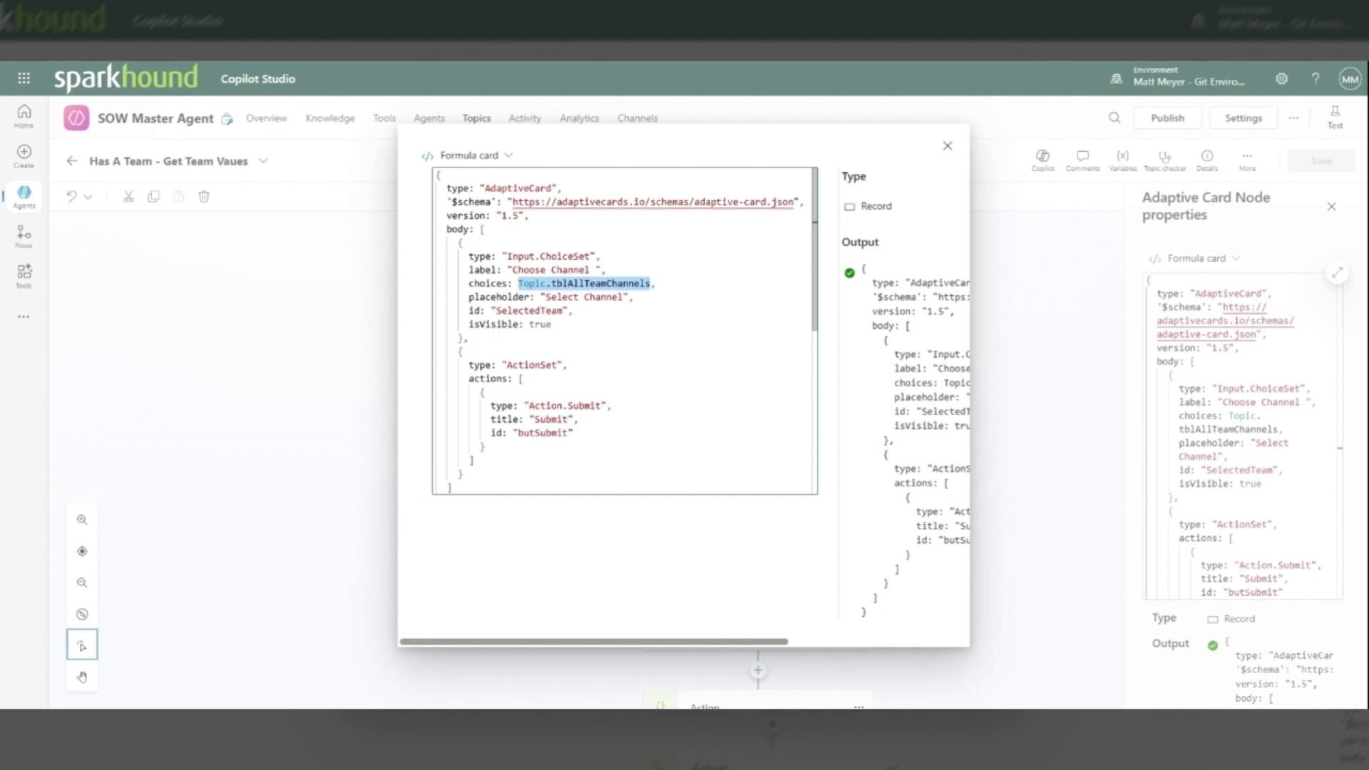
pyautogui.click(947, 146)
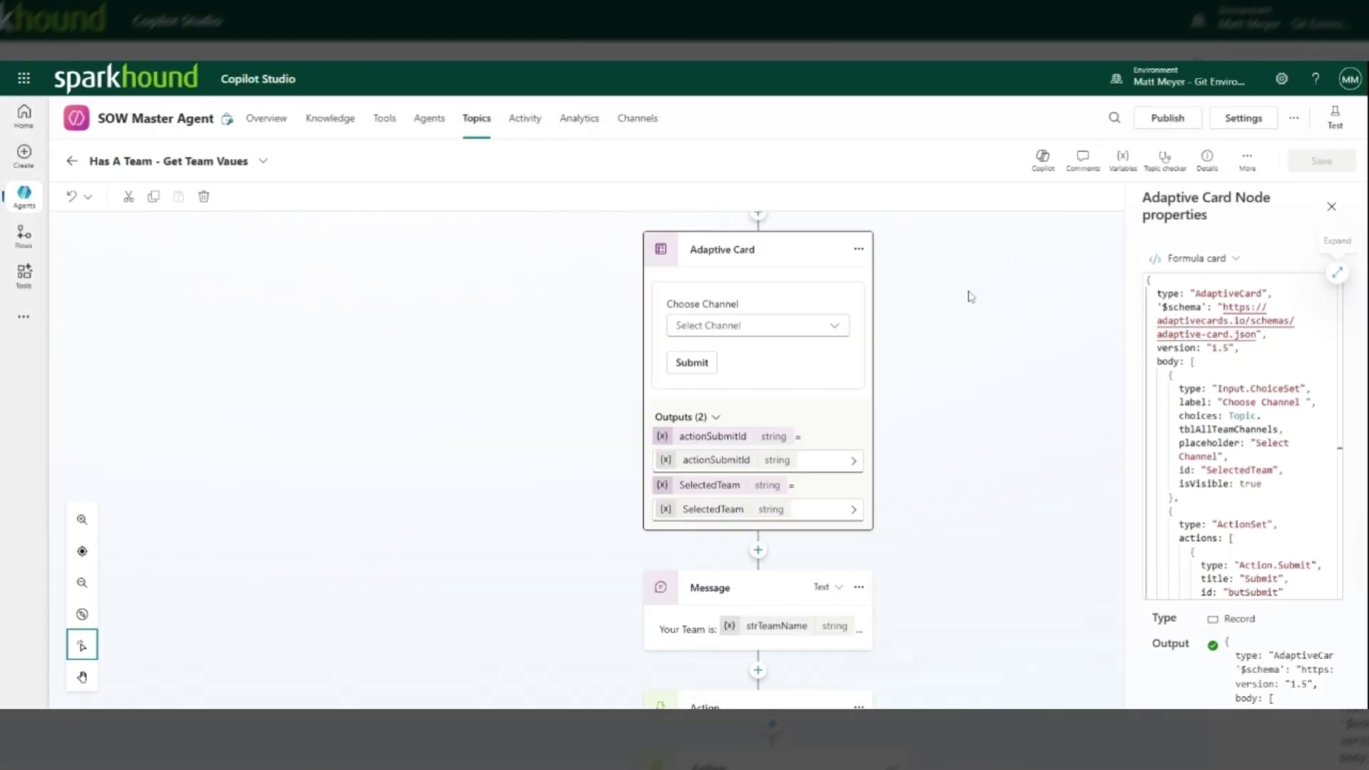
# Expand the Message node below the Choose Channel card to inspect its team and channel variables, and review the surrounding nodes
pyautogui.scroll(-3, 1020, 378)
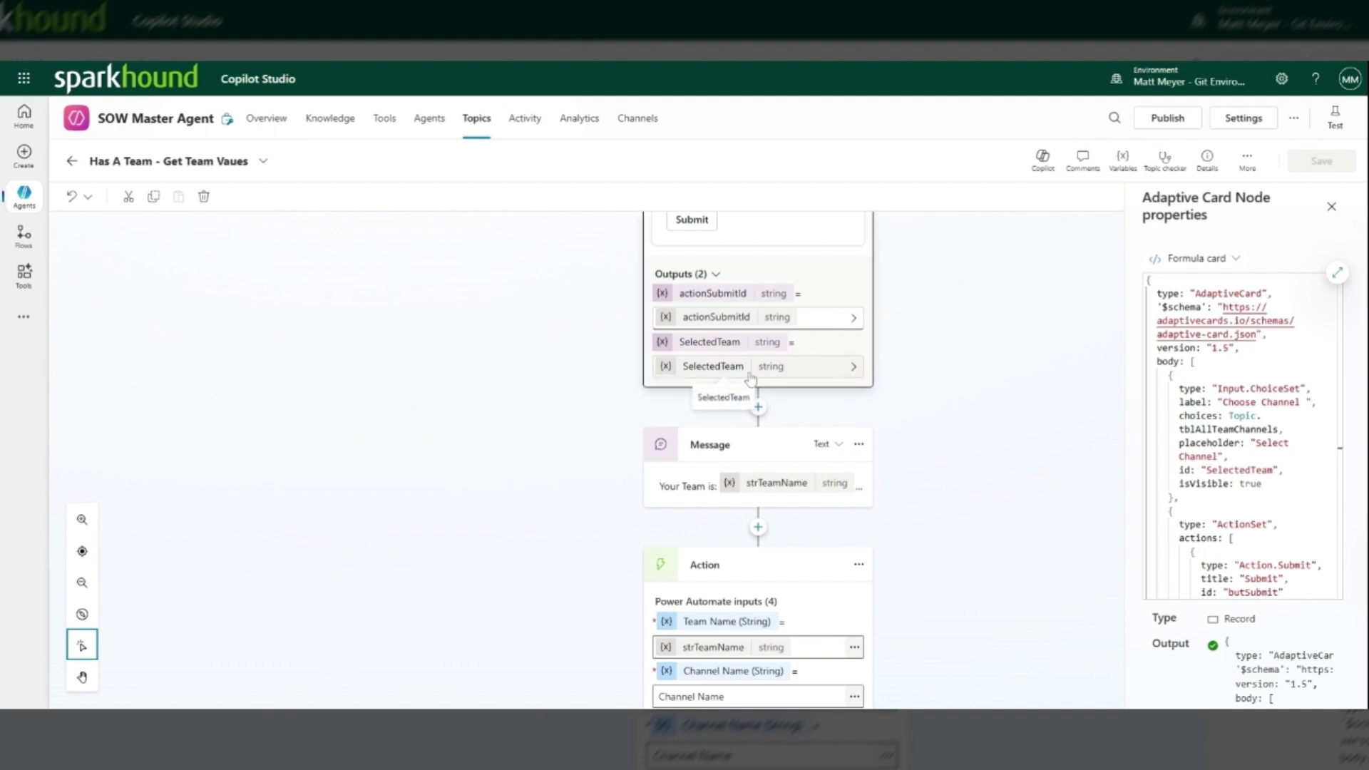
pyautogui.scroll(-2, 603, 375)
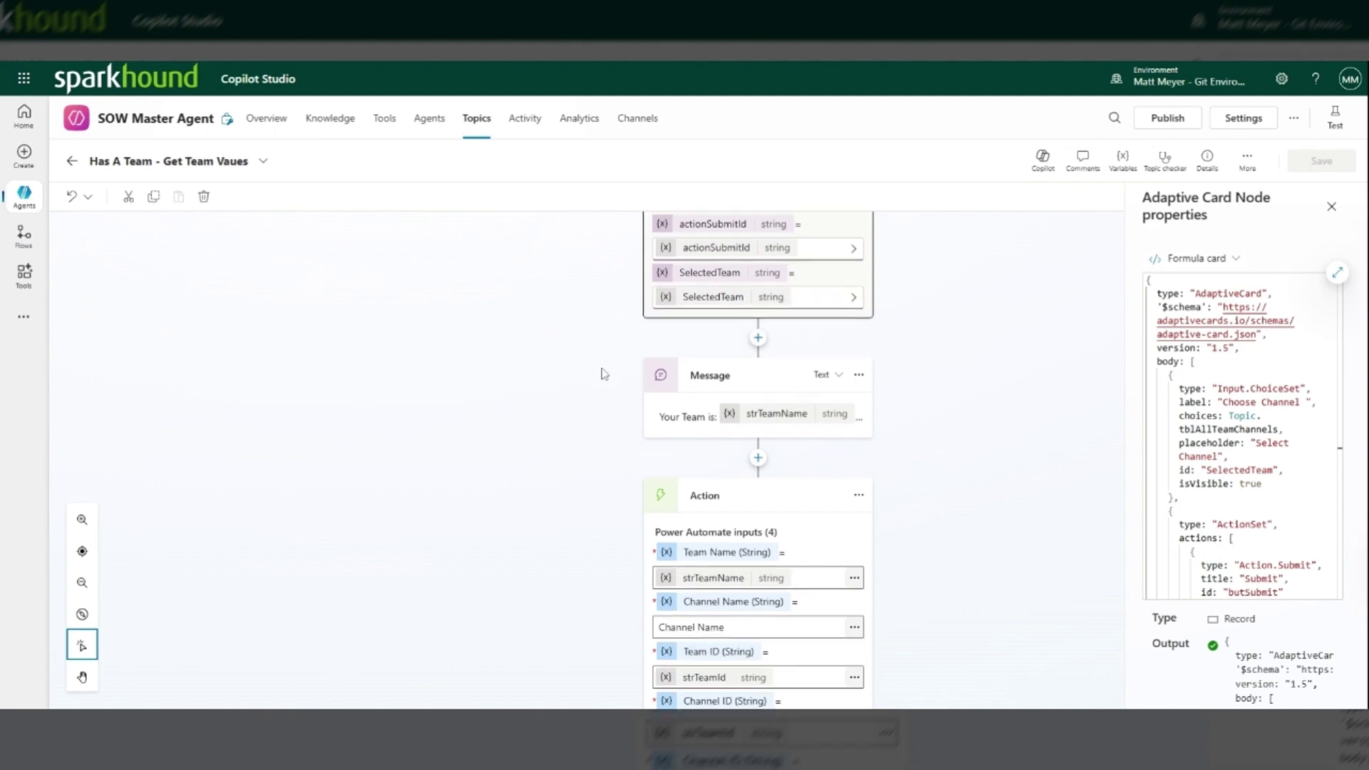
pyautogui.scroll(1, 614, 371)
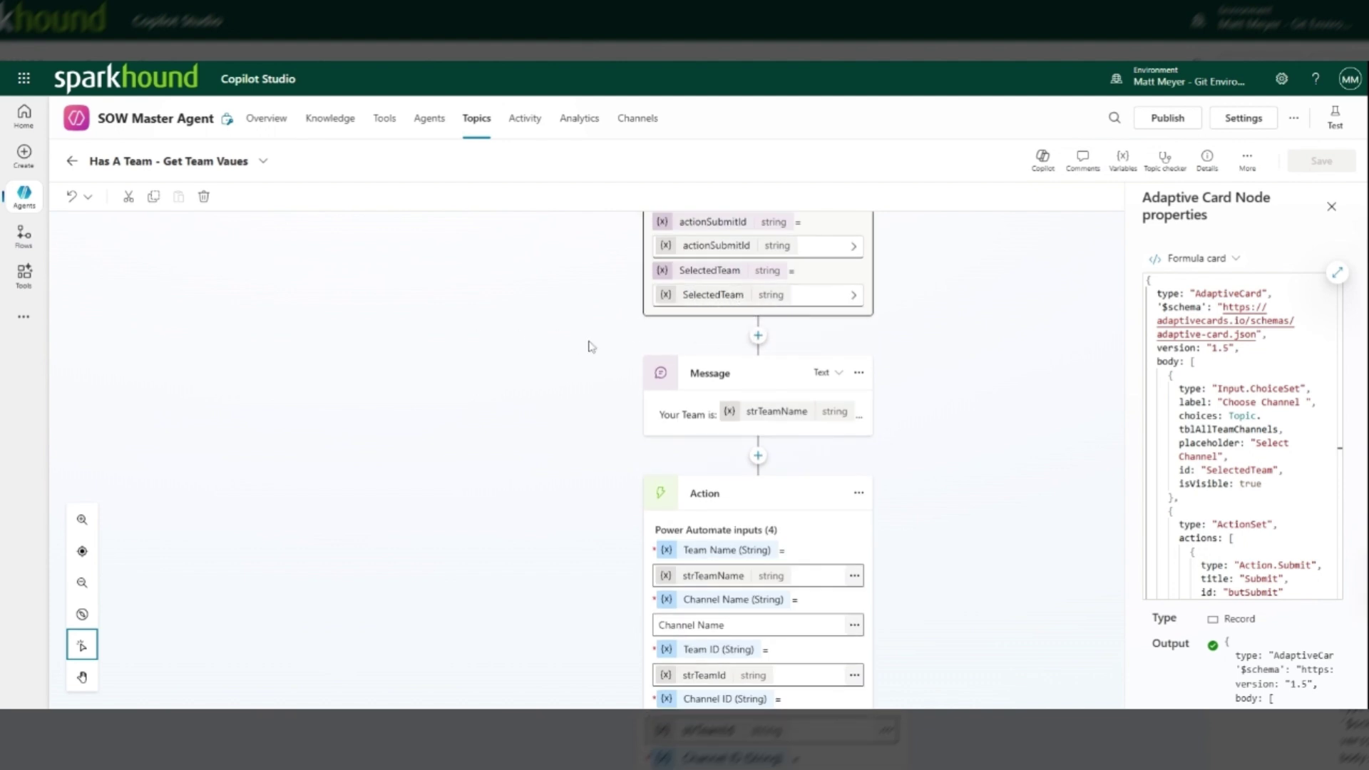
pyautogui.scroll(-1, 591, 340)
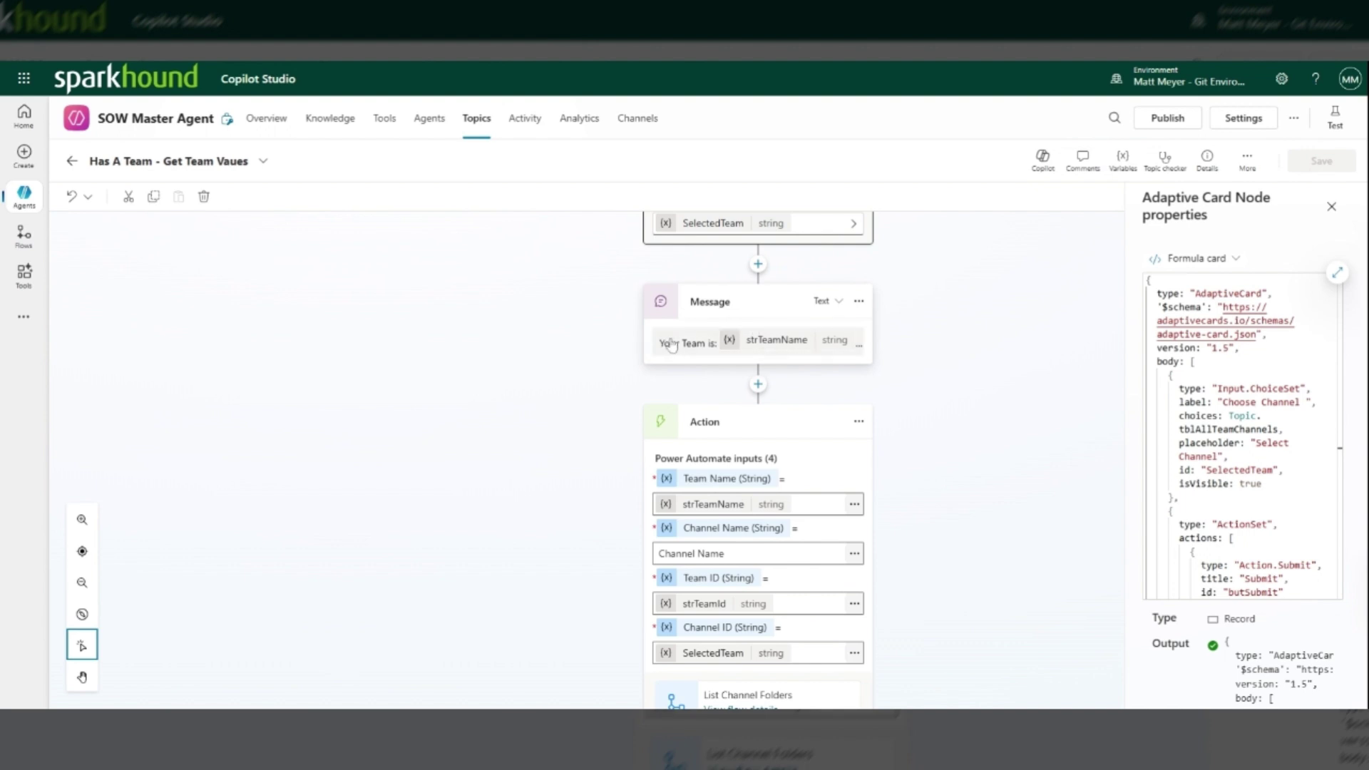
pyautogui.click(770, 359)
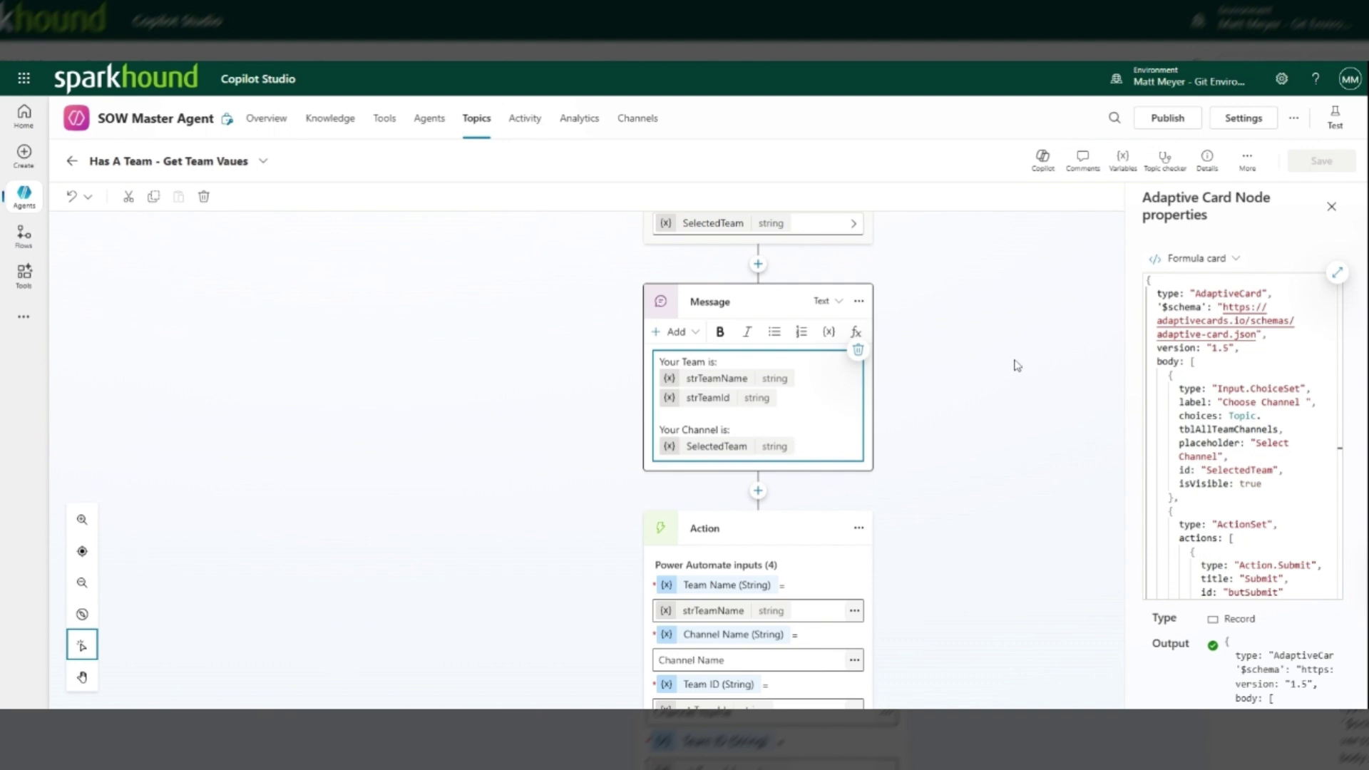
pyautogui.scroll(5, 1017, 365)
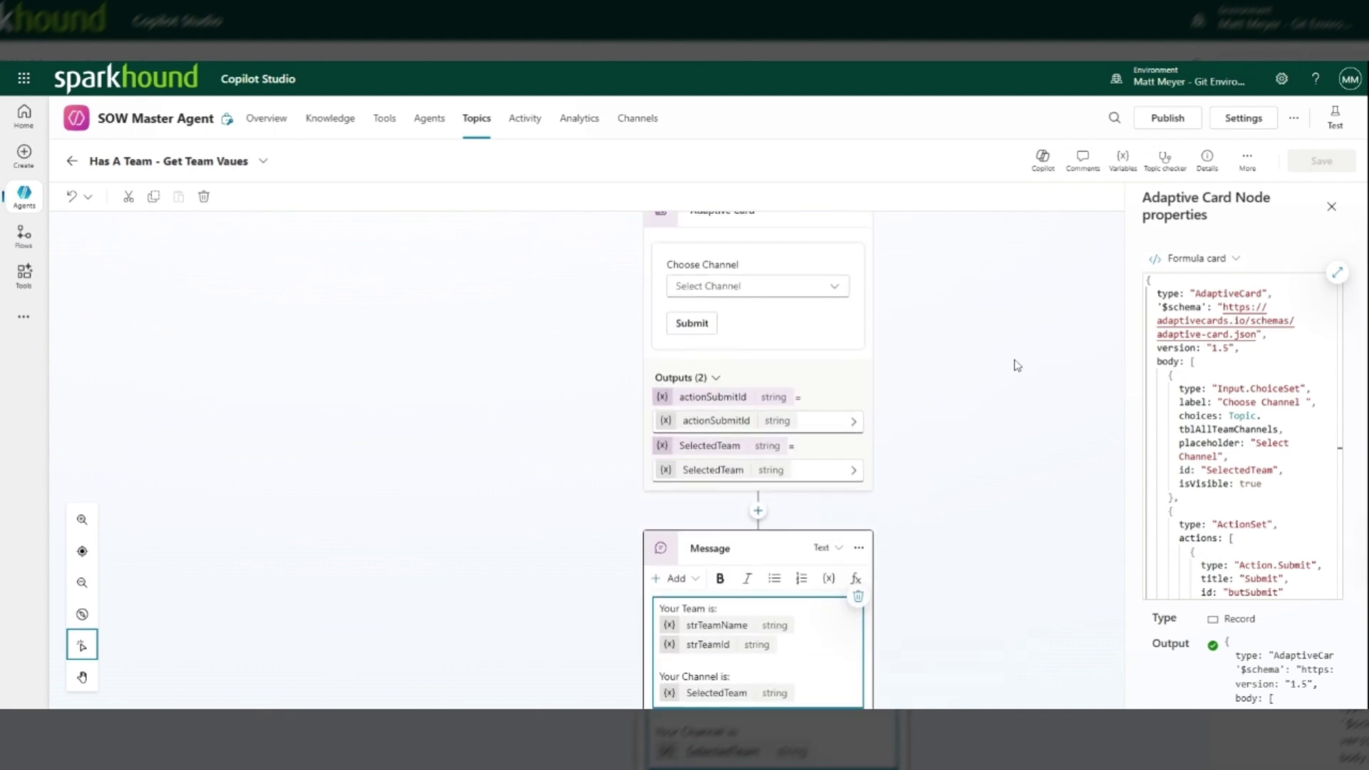
pyautogui.scroll(15, 1017, 365)
pyautogui.scroll(-6, 1017, 365)
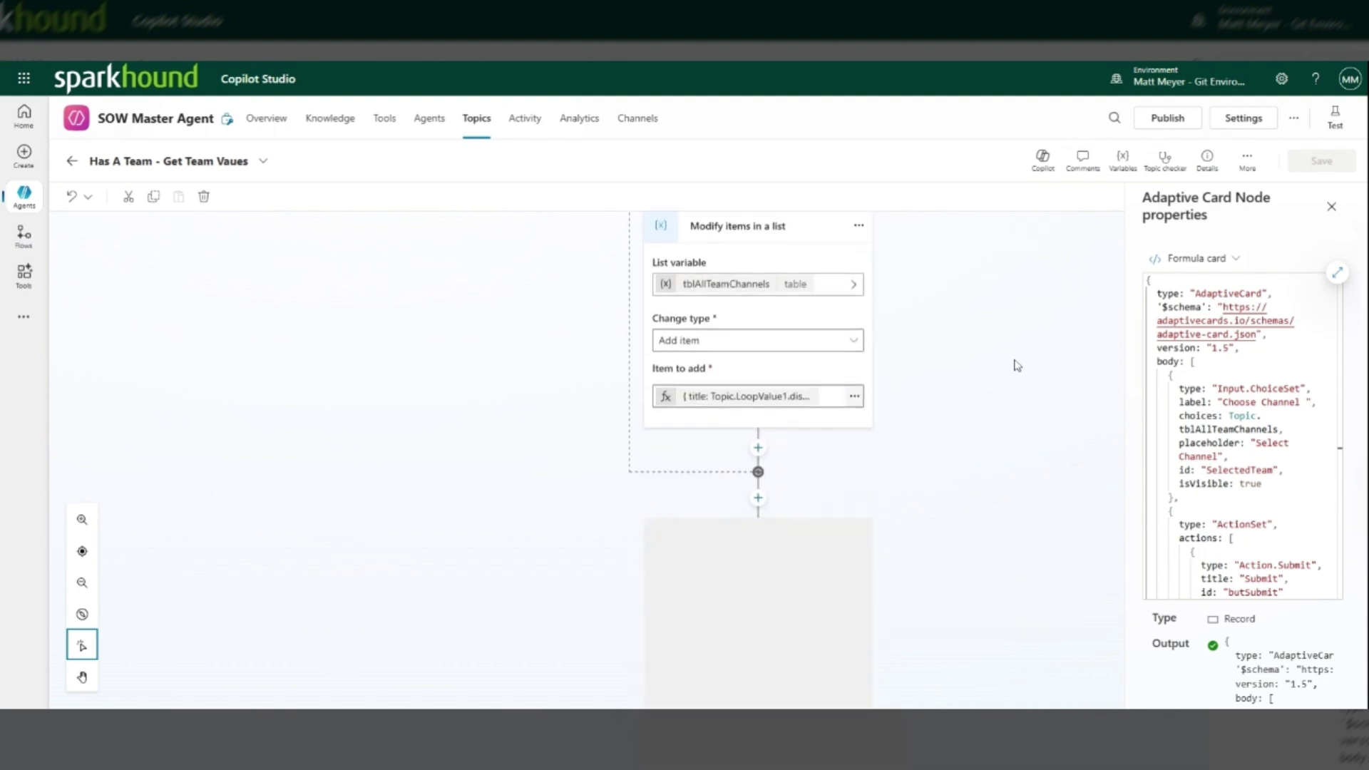
pyautogui.scroll(-10, 1017, 365)
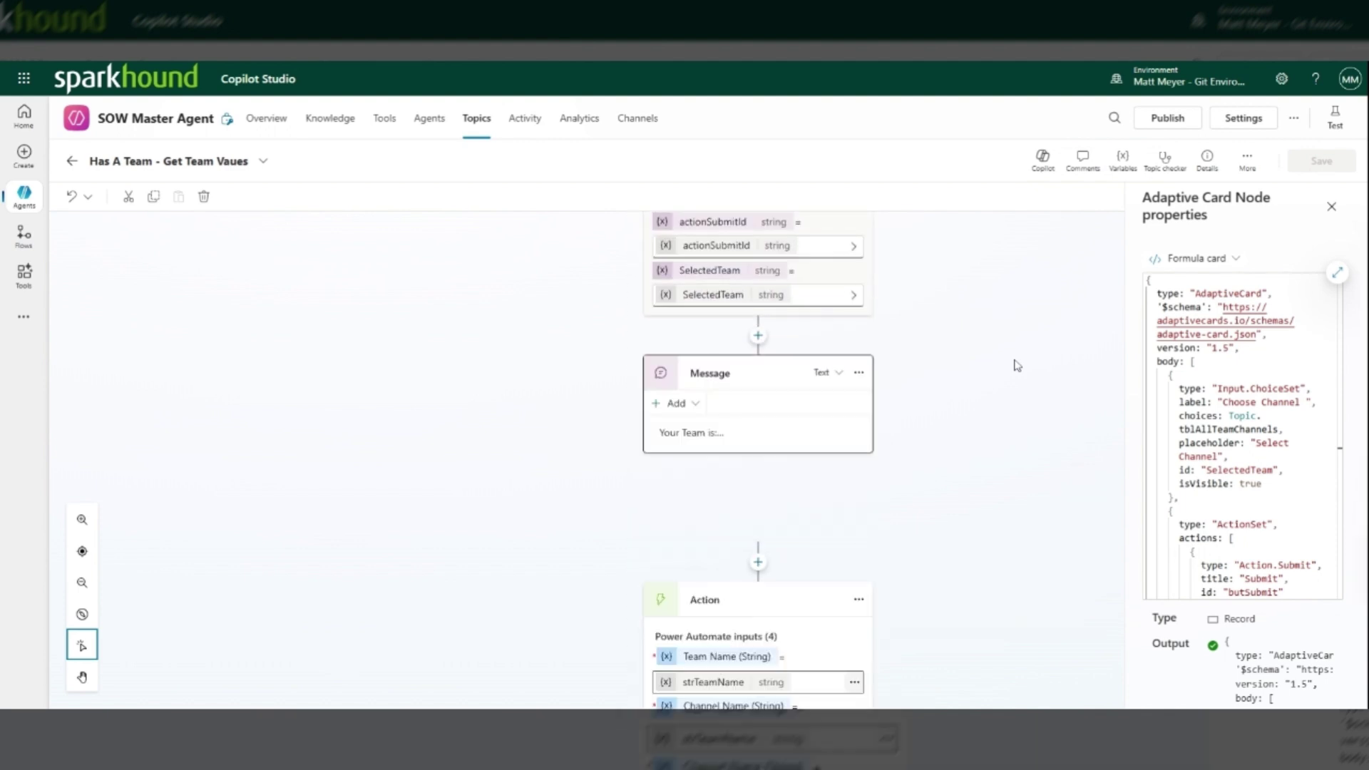
# Open the properties of the Adaptive Card for selecting files to process, and examine its choices source and submit action in the formula
pyautogui.scroll(-6, 1017, 365)
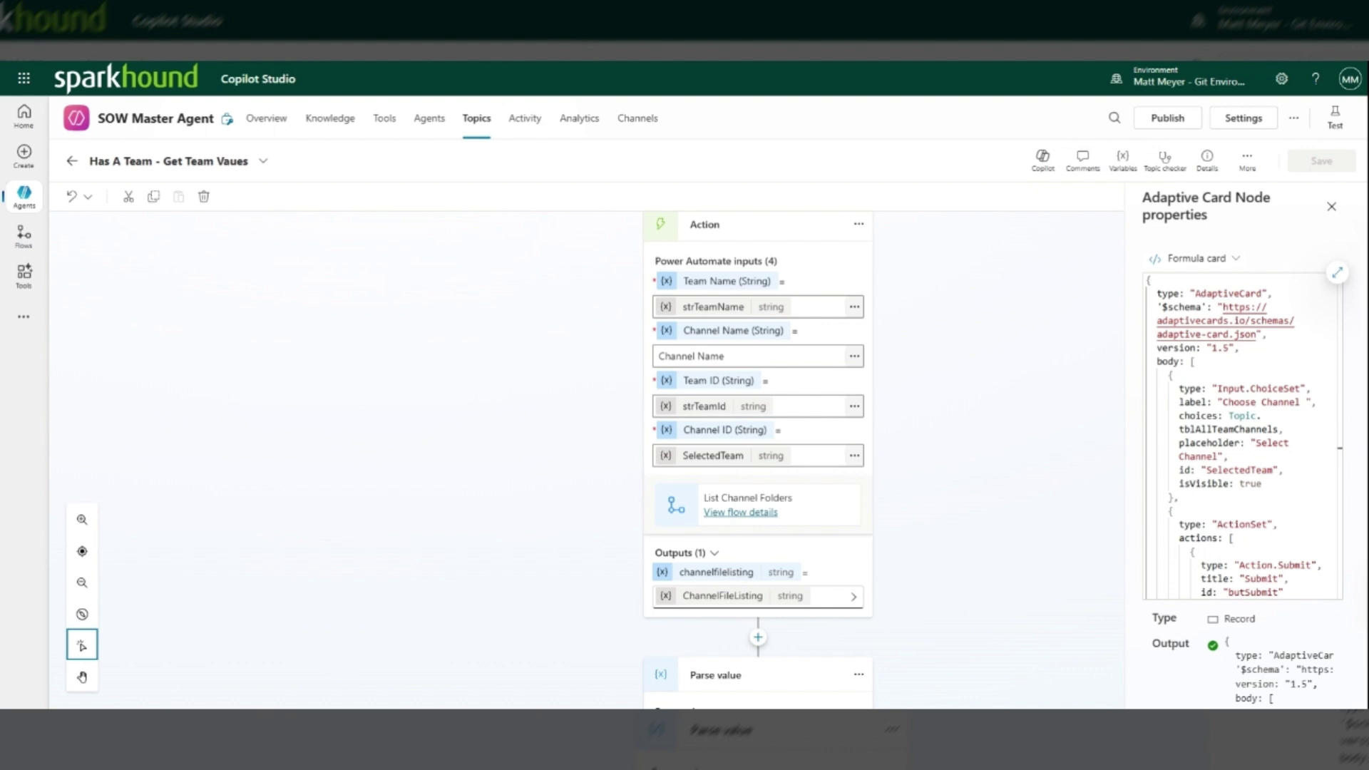
pyautogui.scroll(-10, 1018, 362)
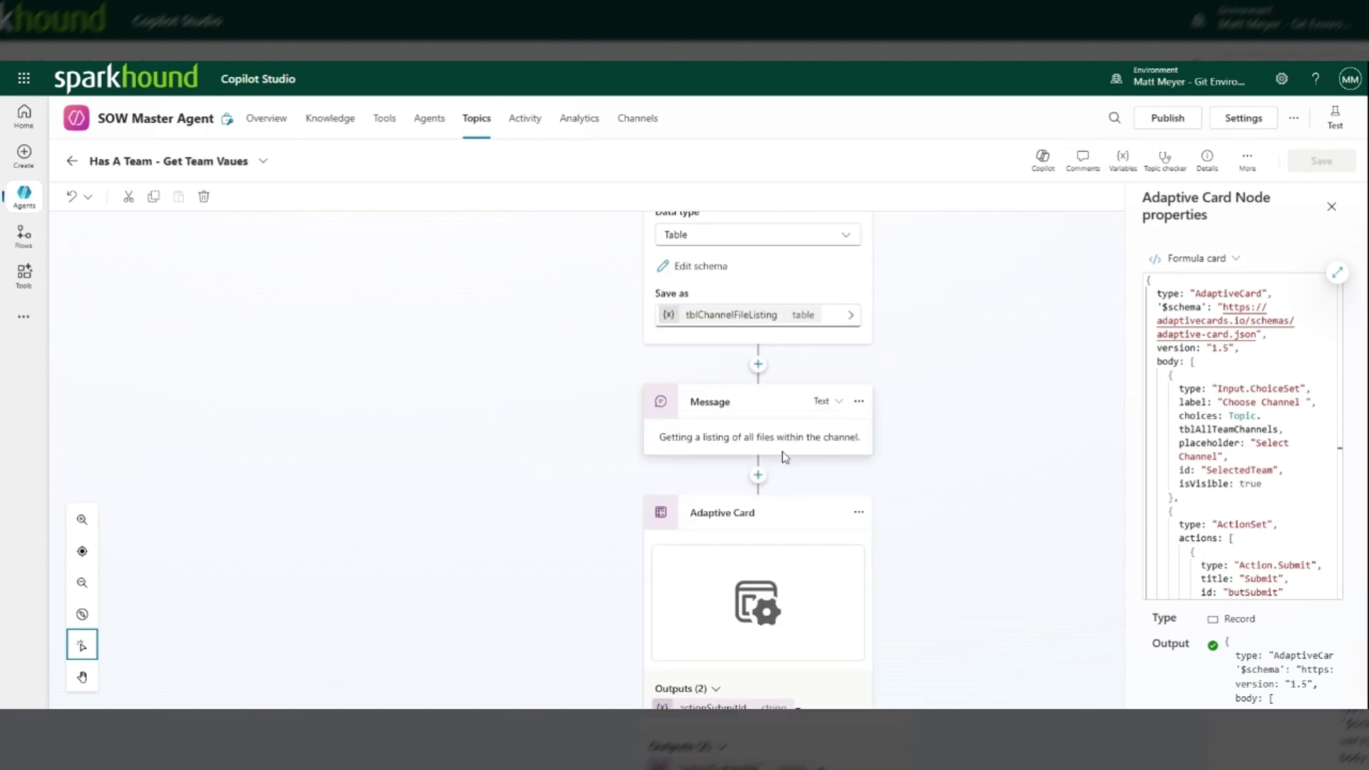
pyautogui.scroll(-3, 747, 488)
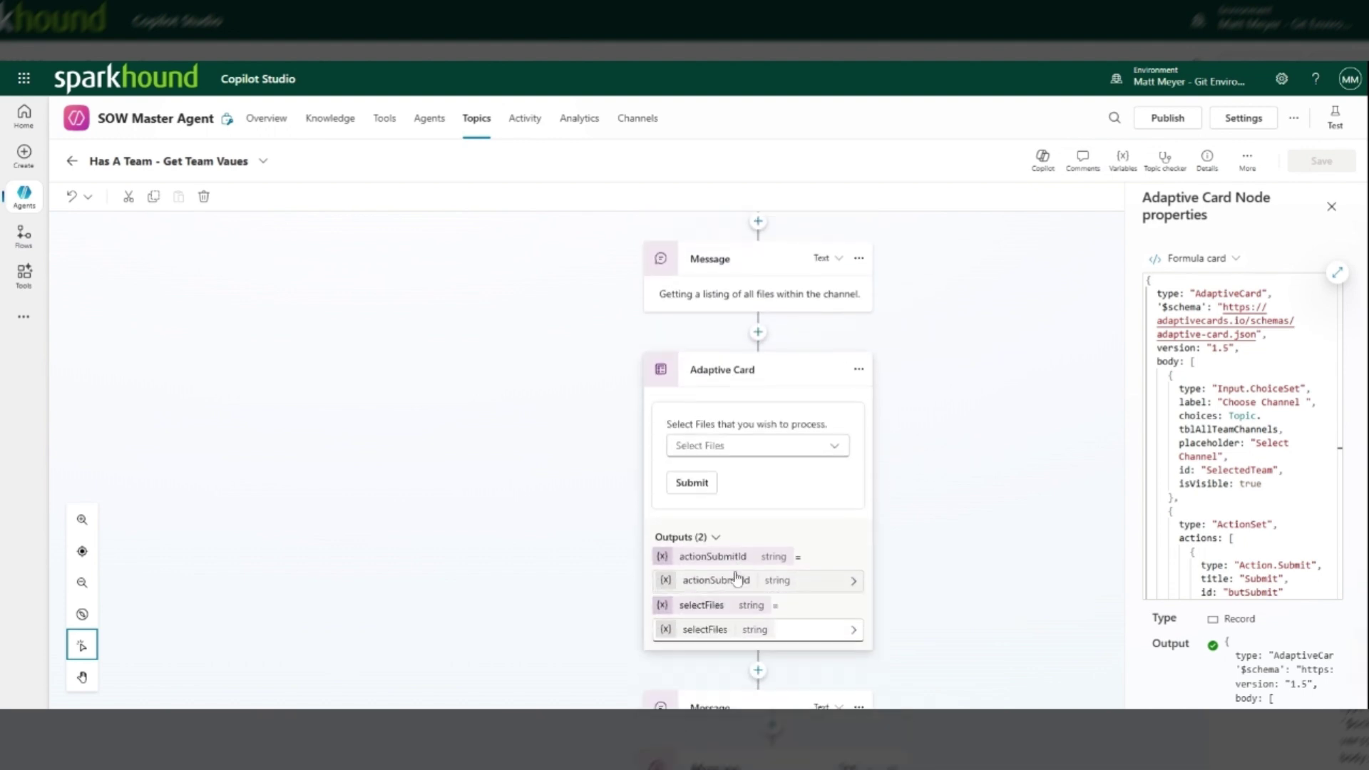
pyautogui.click(859, 369)
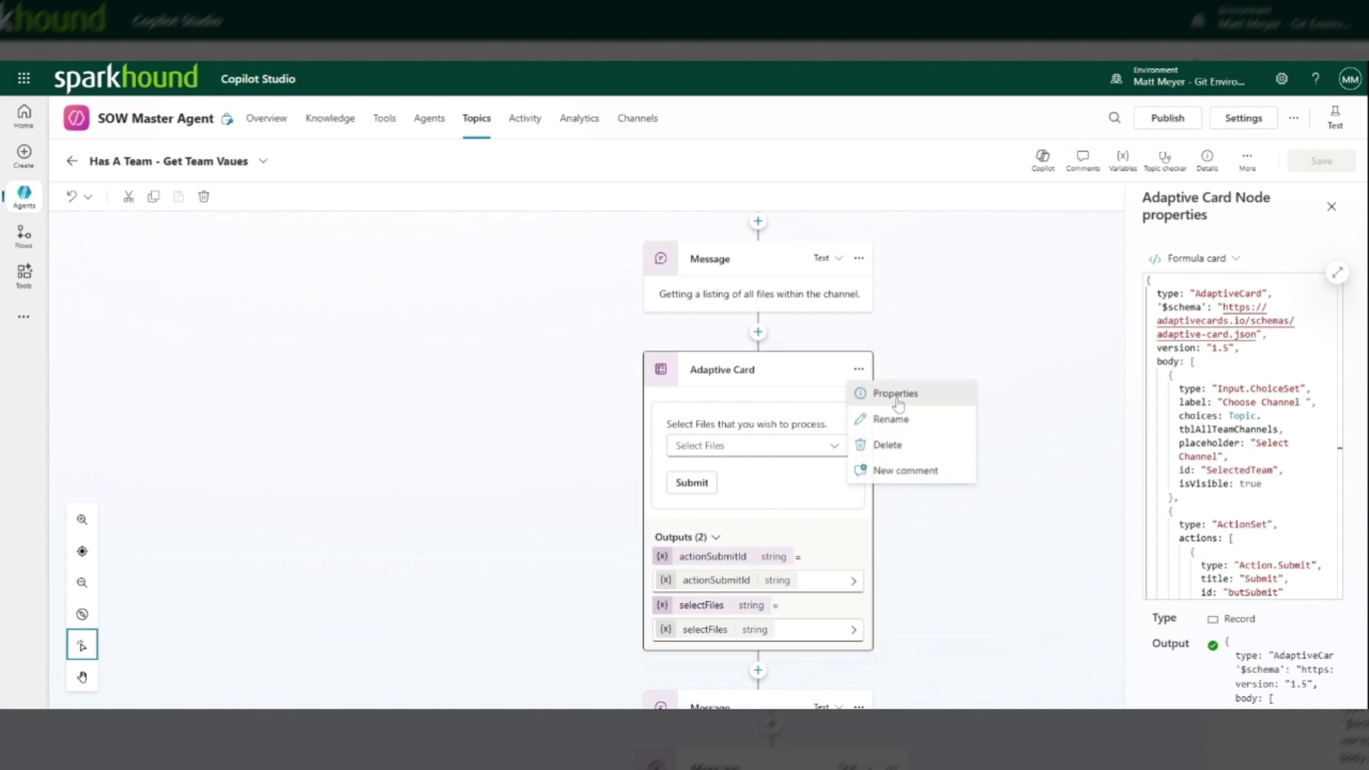
pyautogui.click(970, 394)
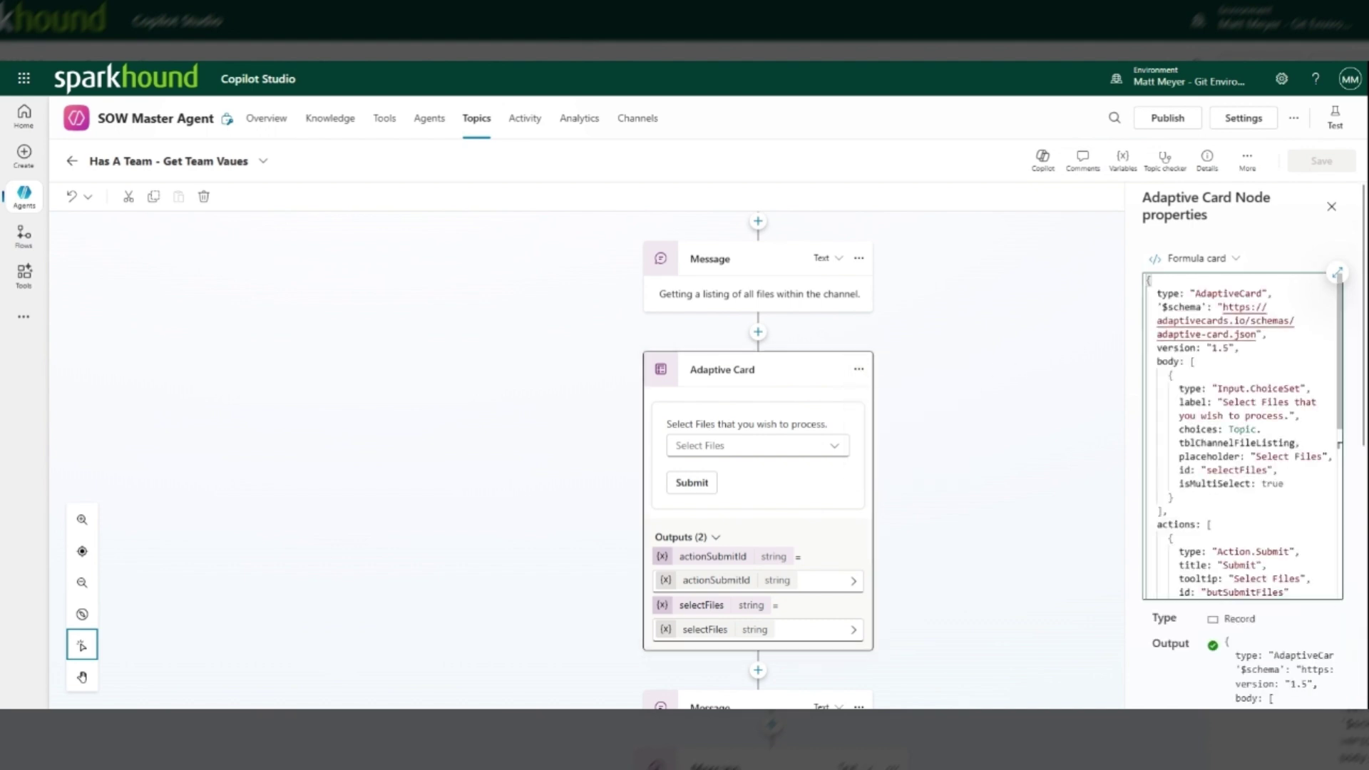
pyautogui.scroll(-3, 1242, 436)
pyautogui.scroll(2, 1243, 435)
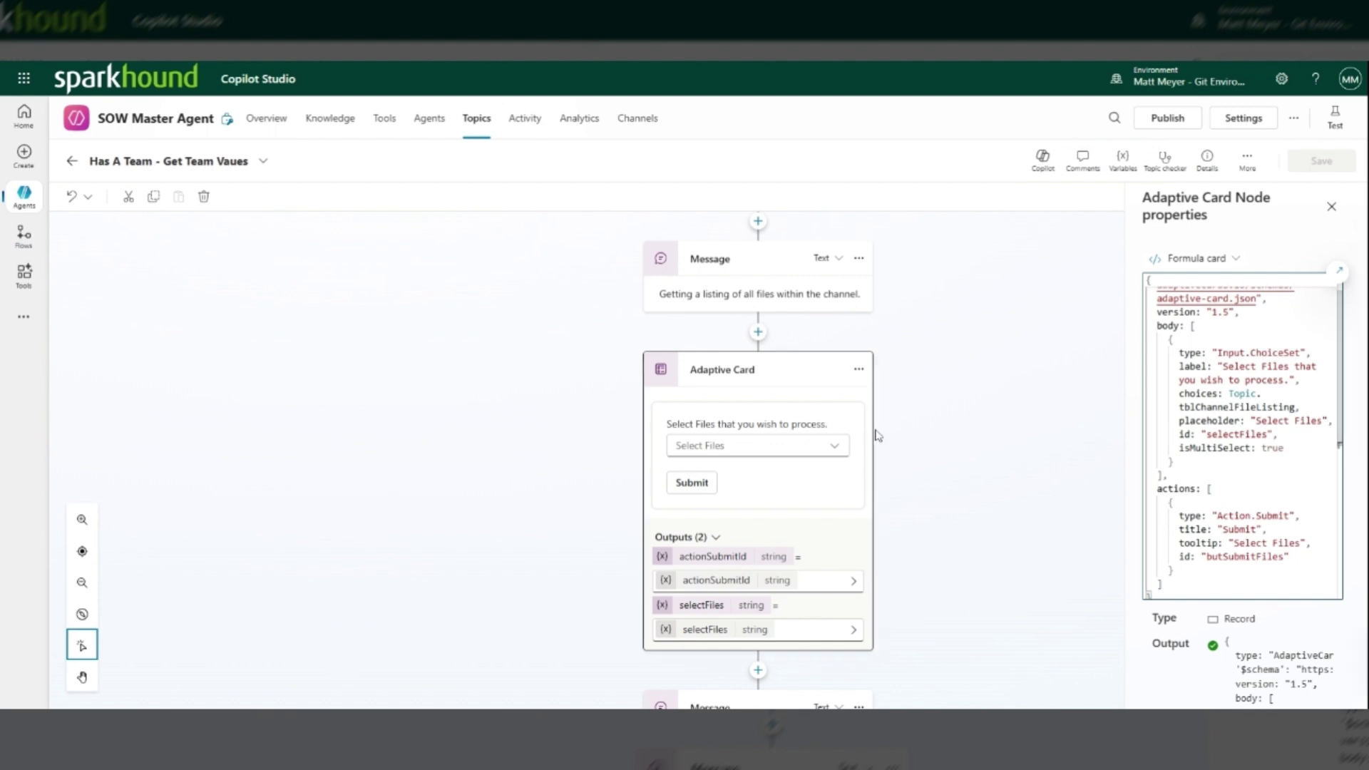
# Open the List Channel Folders flow from its Action node and show the flow in the designer
pyautogui.scroll(5, 877, 434)
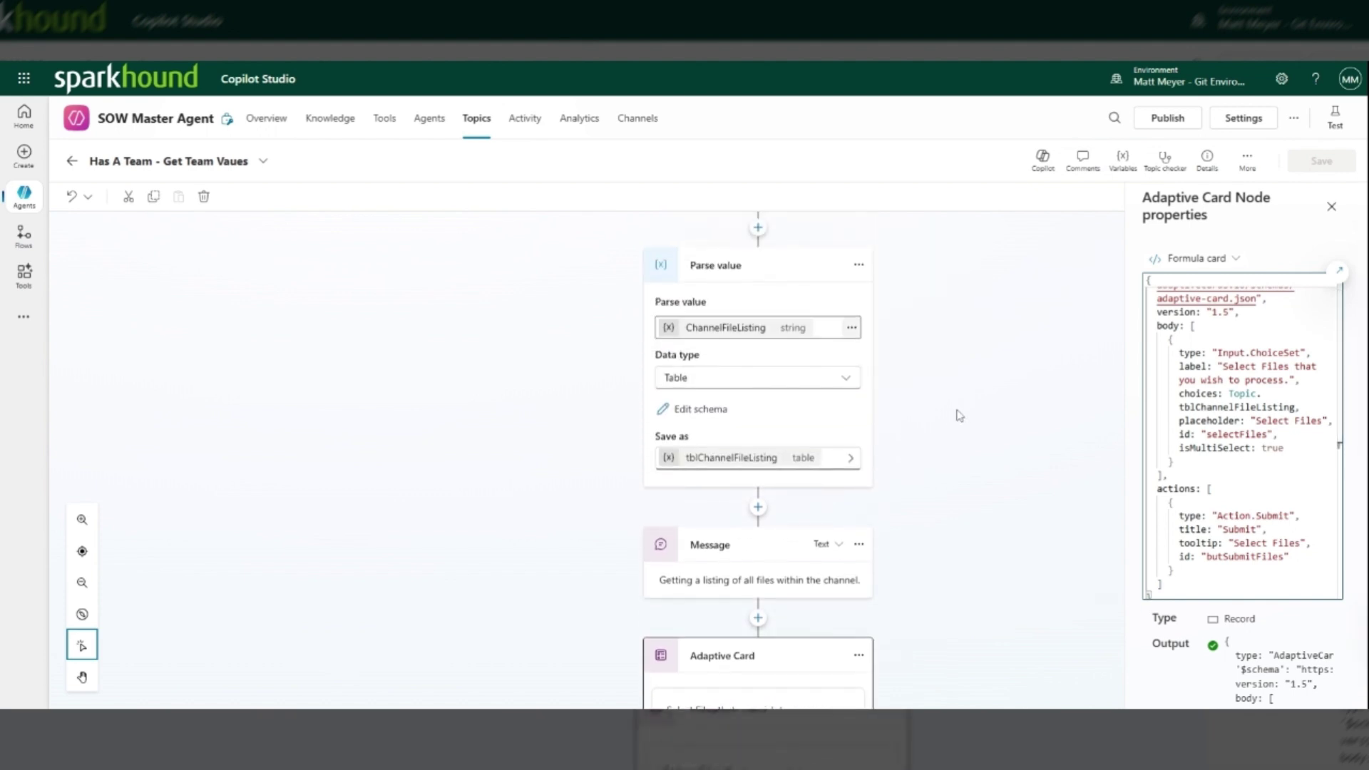
pyautogui.scroll(7, 960, 415)
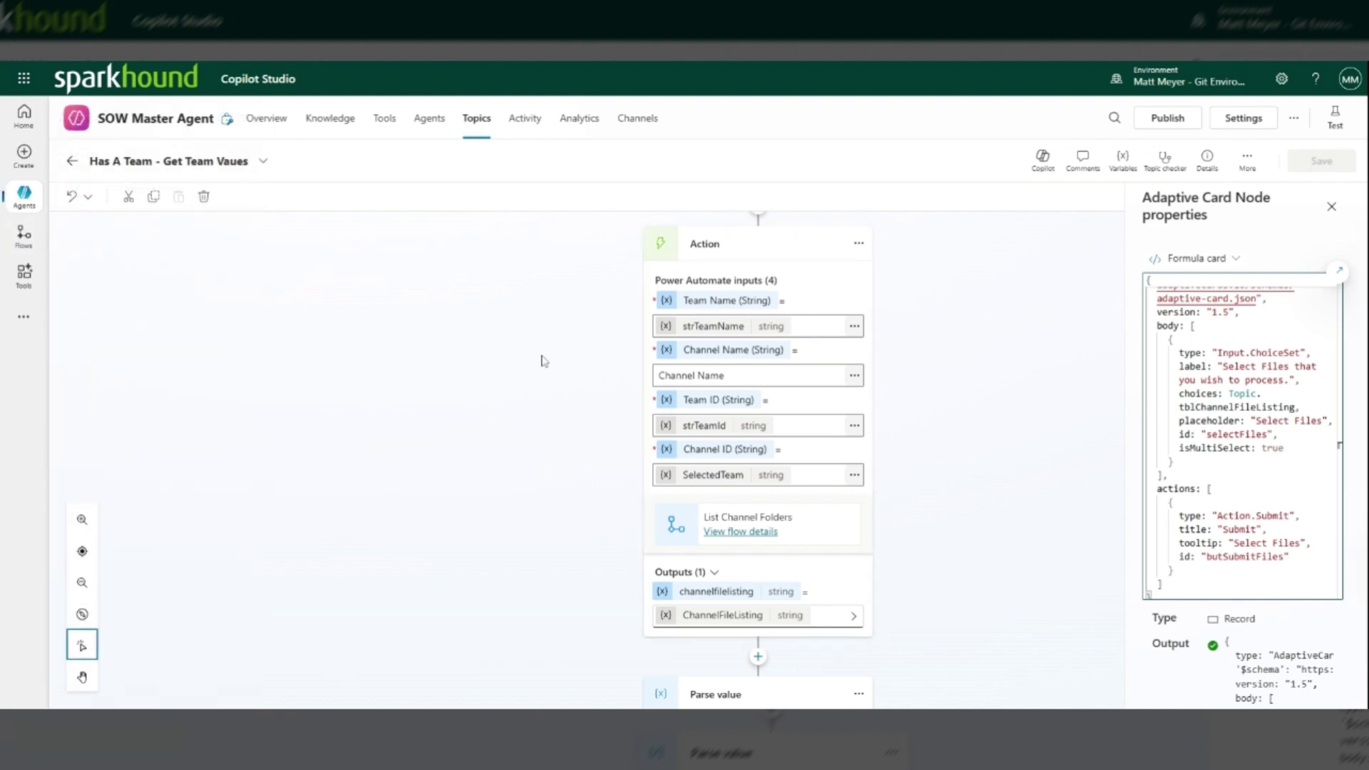
pyautogui.click(963, 397)
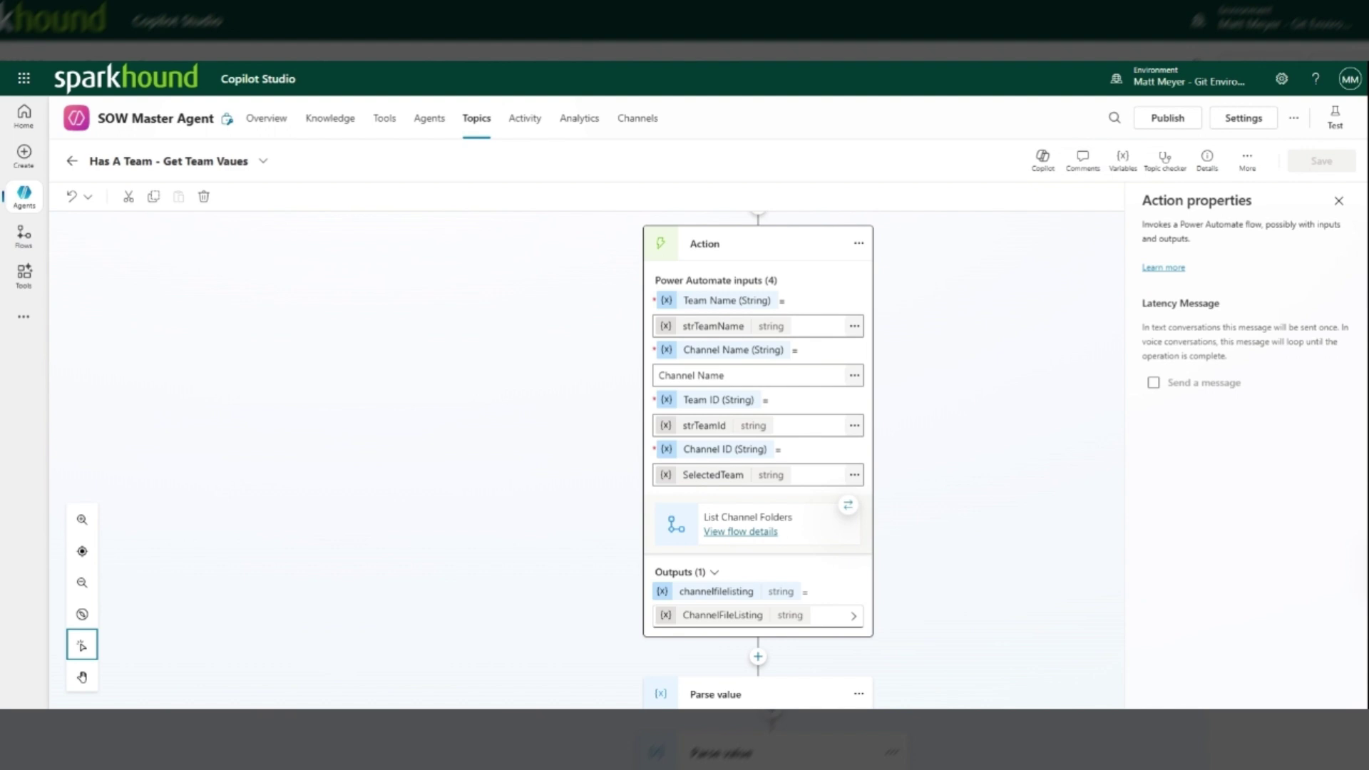
pyautogui.click(735, 537)
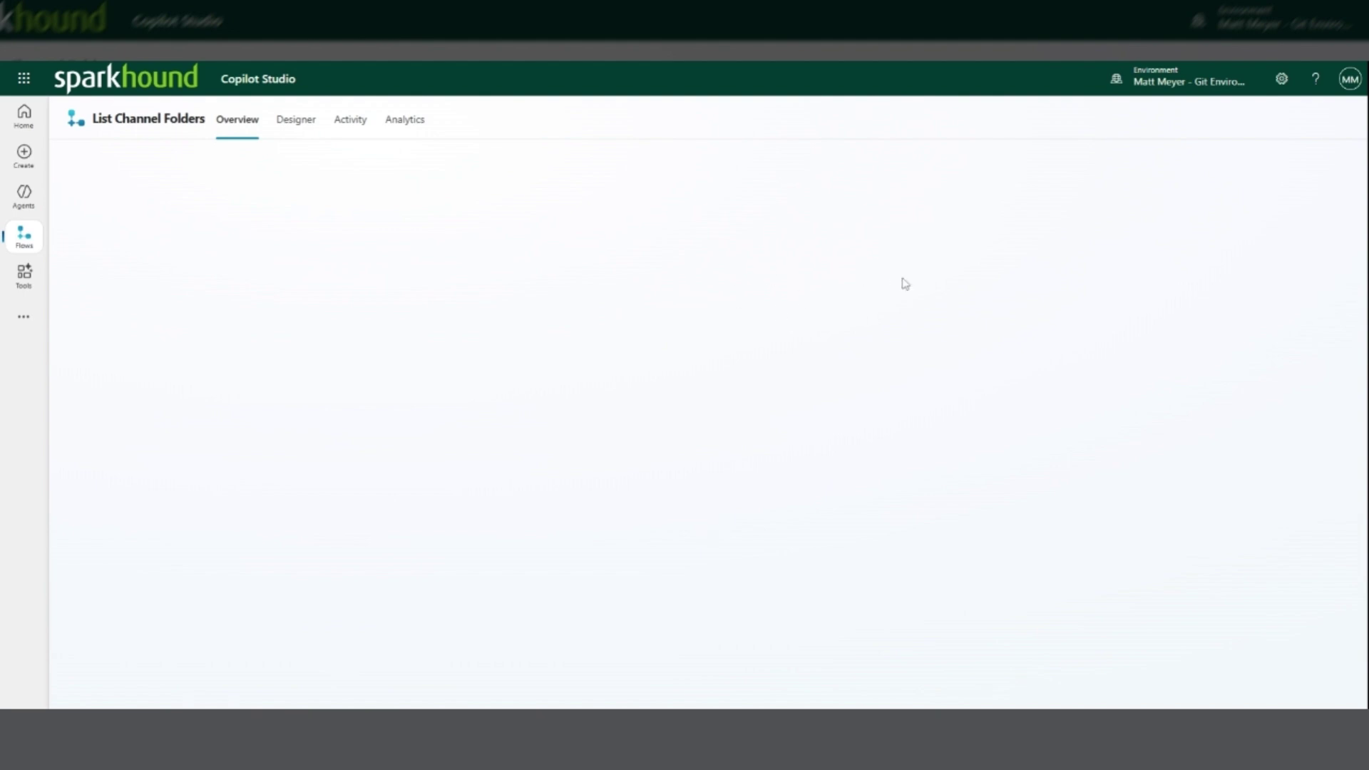
pyautogui.click(295, 123)
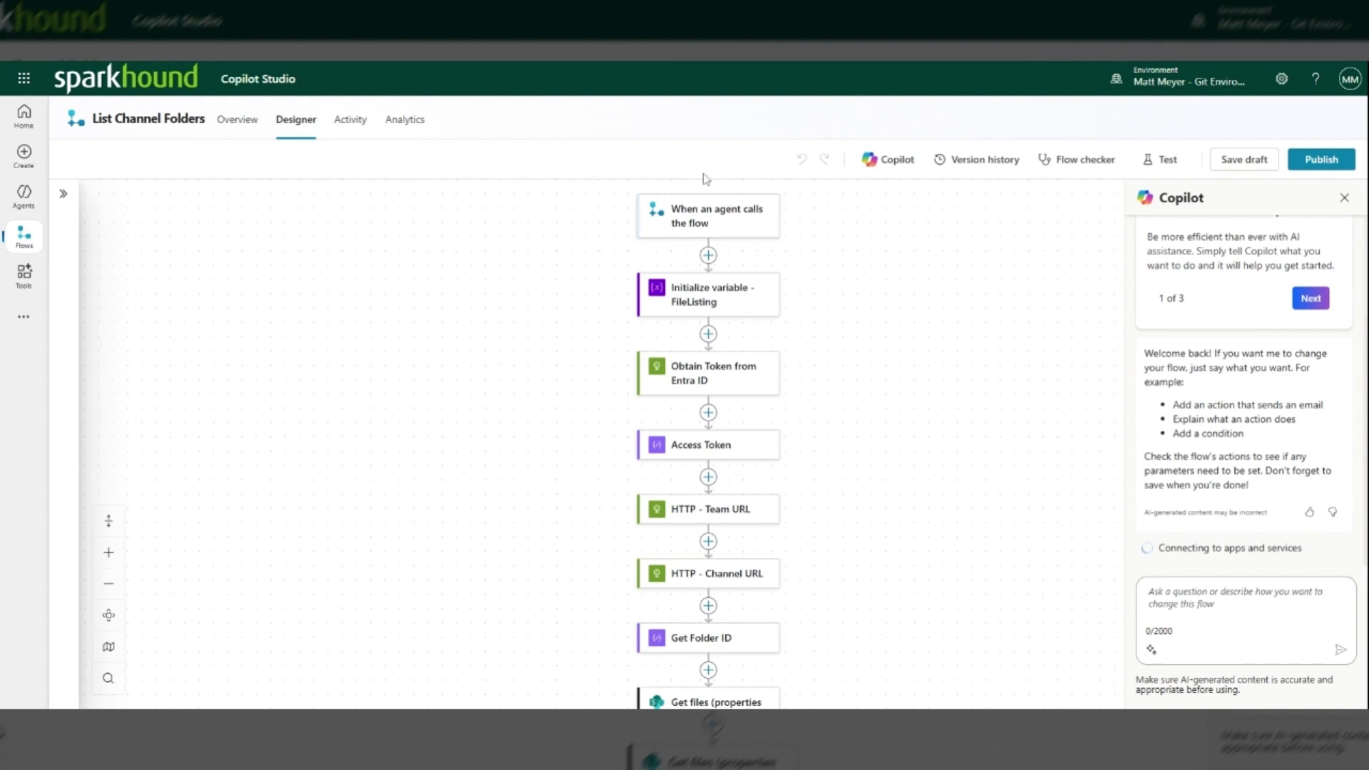
# Inspect the input parameters of the flow's trigger and the request parameters of Obtain Token from Entra ID
pyautogui.click(707, 223)
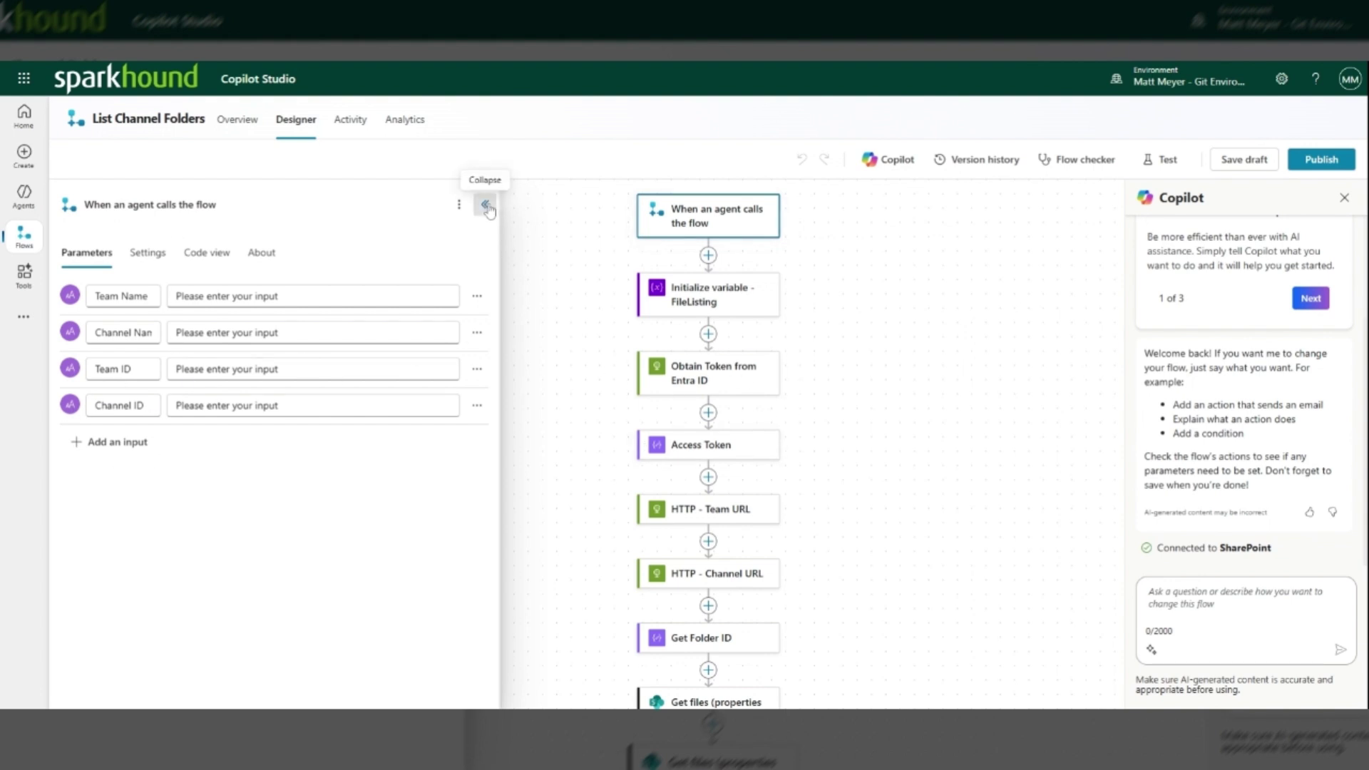
pyautogui.click(486, 207)
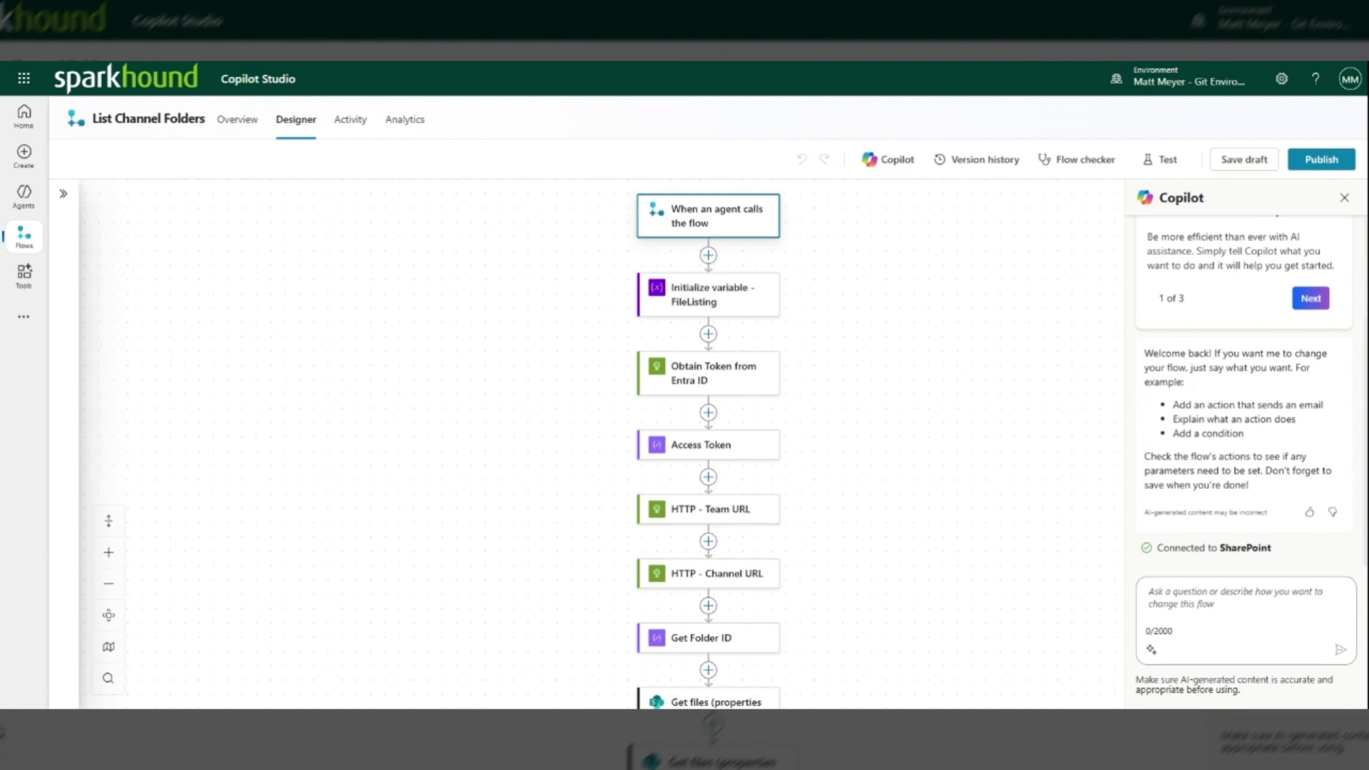
pyautogui.click(726, 378)
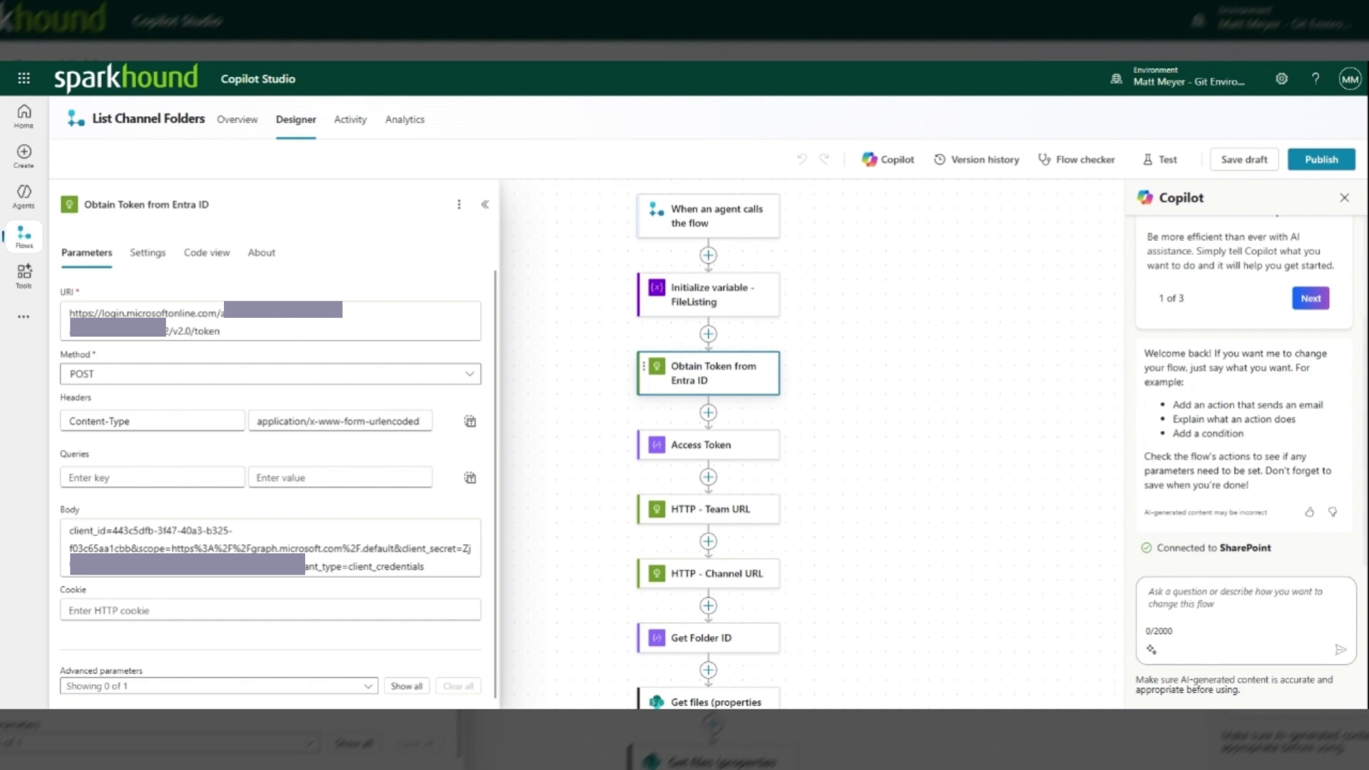
pyautogui.scroll(-1, 271, 457)
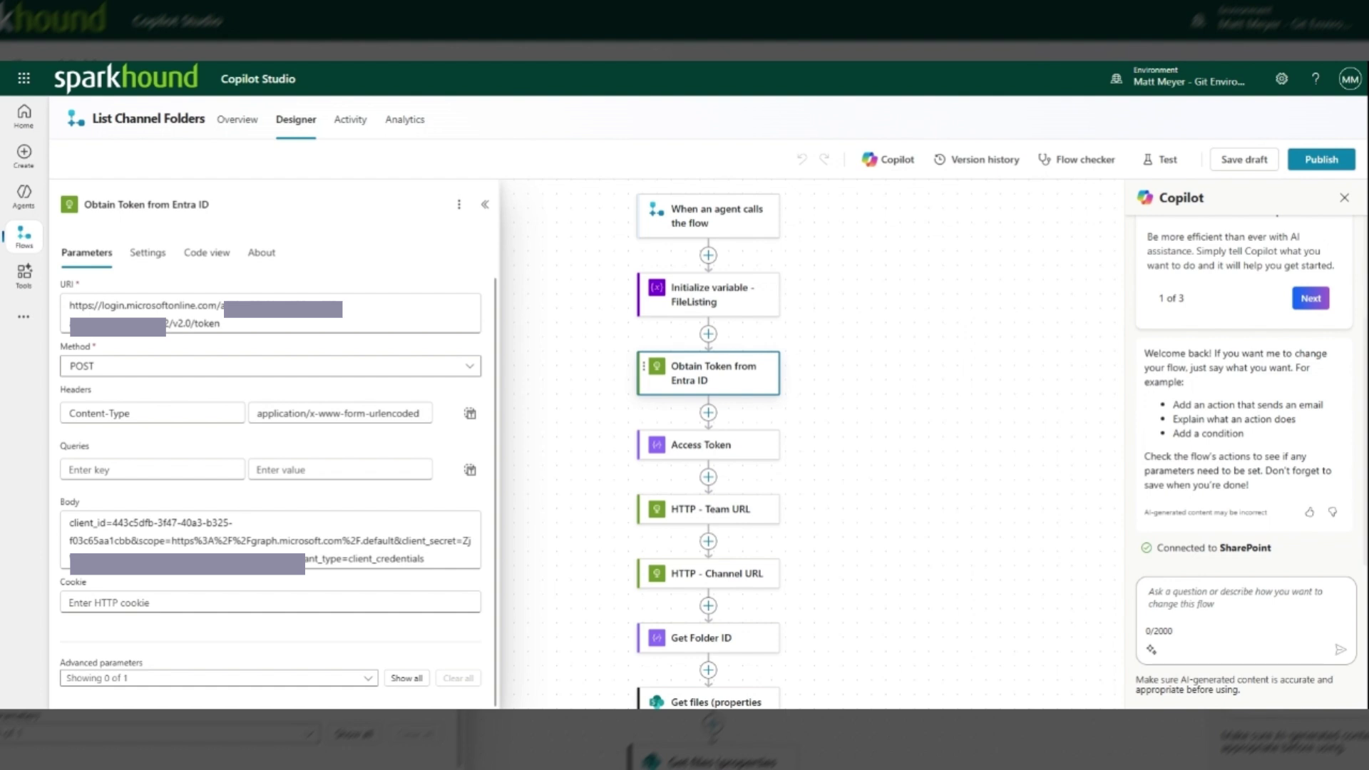
pyautogui.click(485, 204)
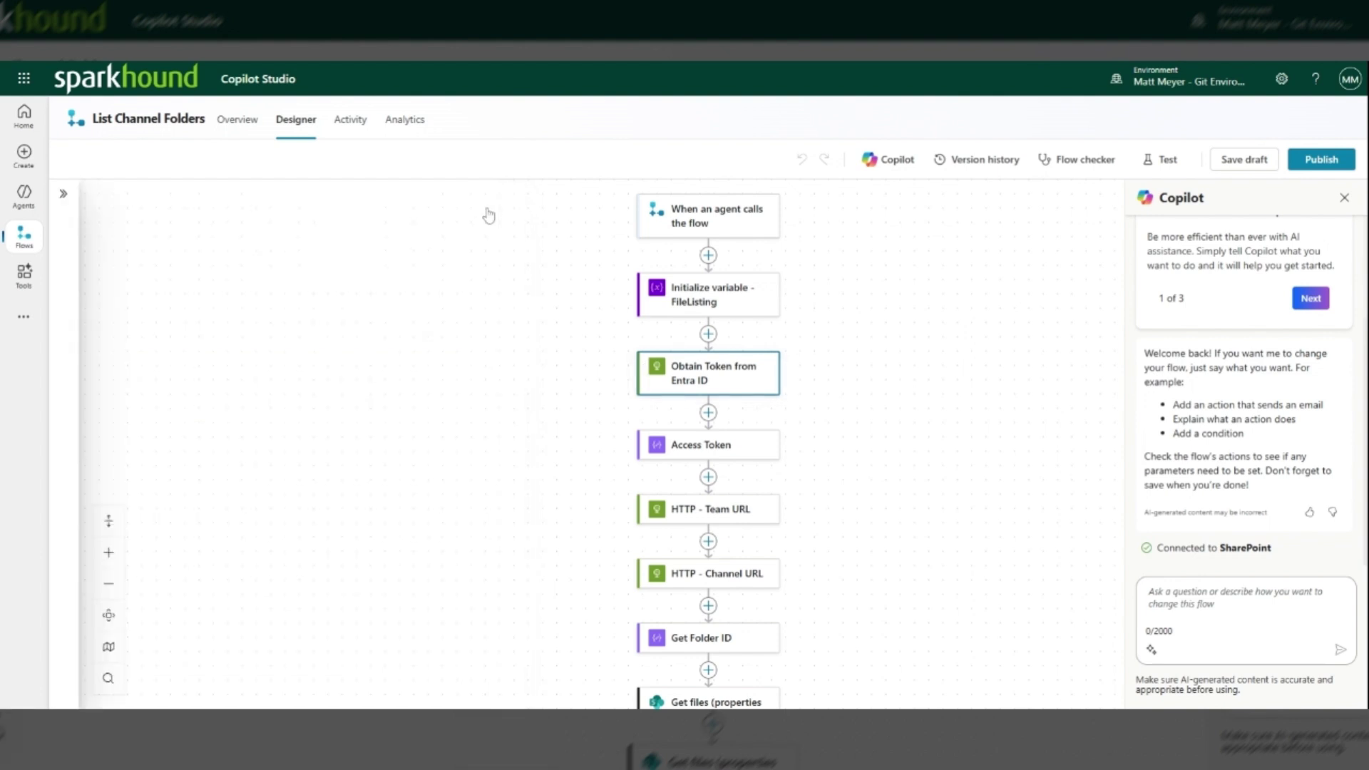
# Inspect the Access Token input and the URI and authorization headers of the HTTP - Team URL and HTTP - Channel URL actions
pyautogui.click(716, 449)
pyautogui.moveTo(122, 319)
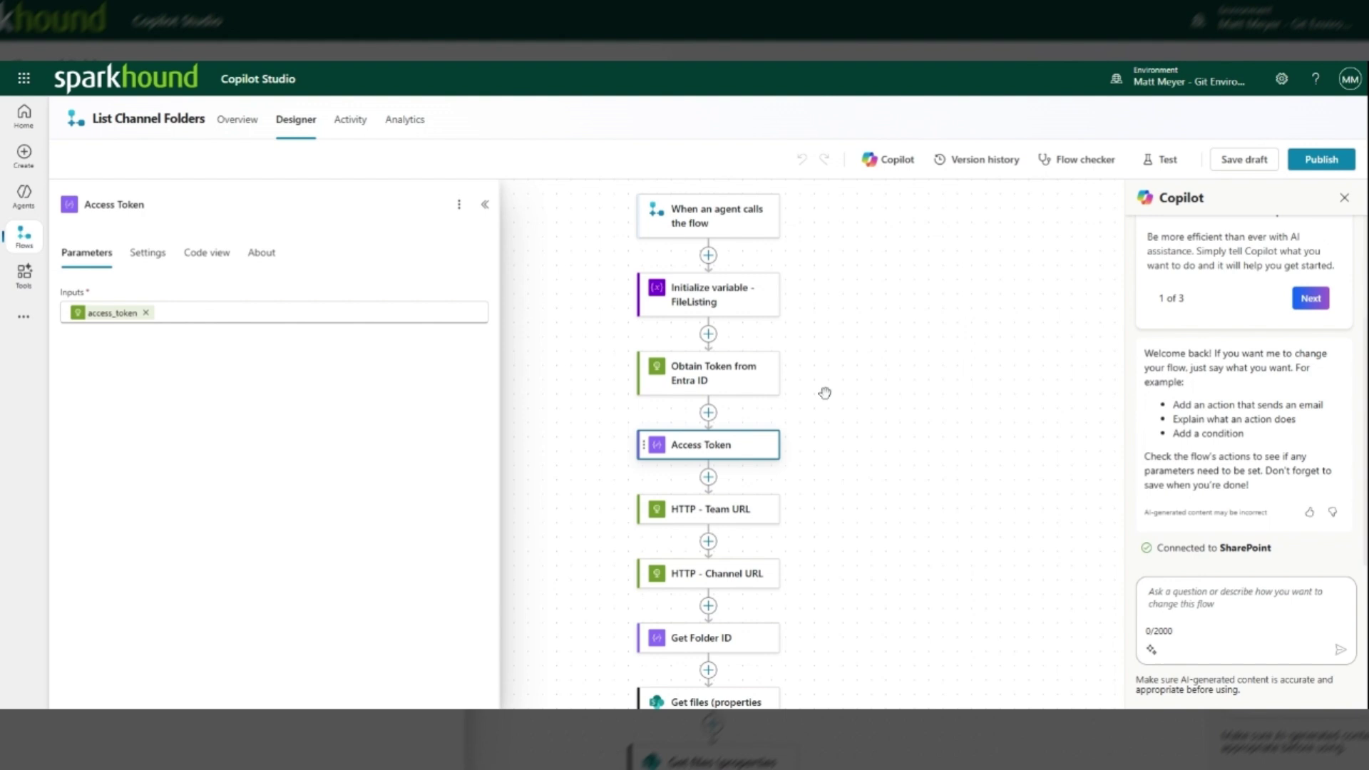
pyautogui.scroll(-1, 845, 419)
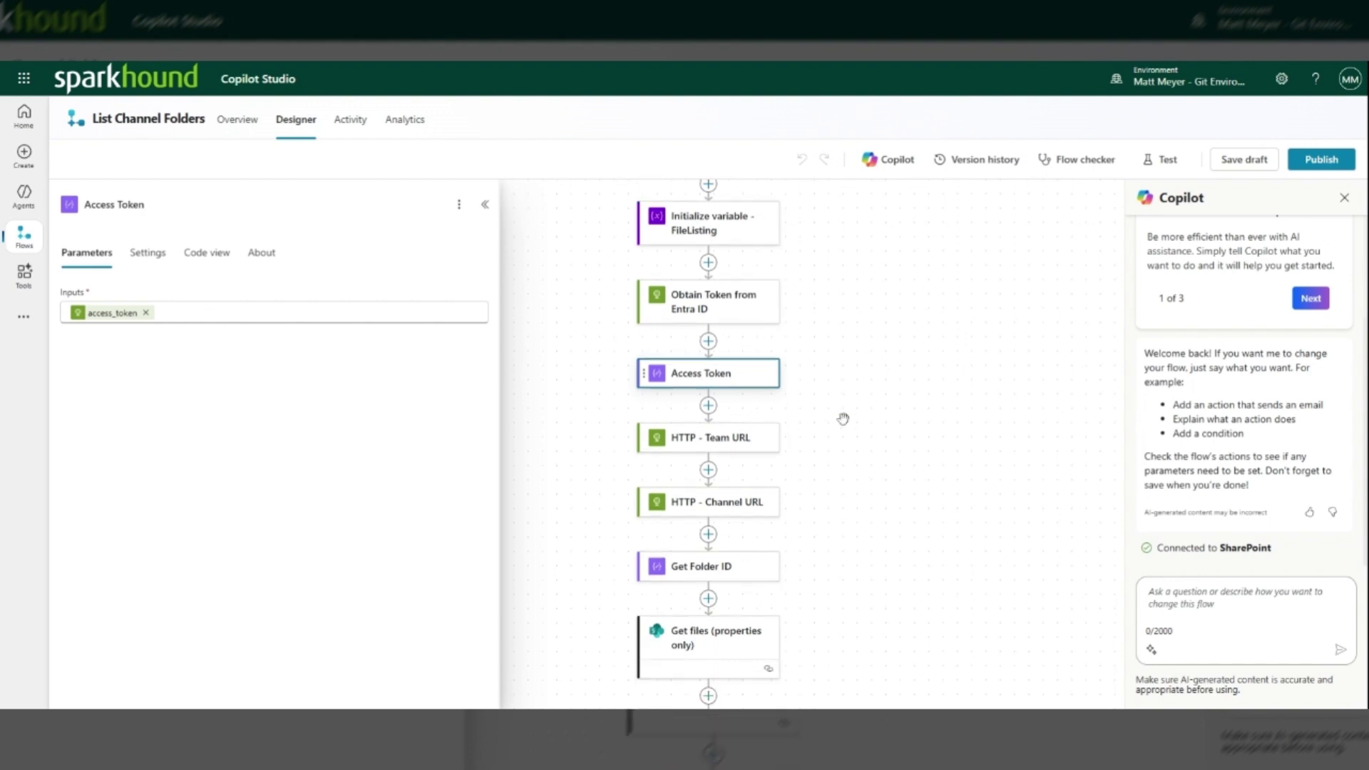
pyautogui.click(718, 442)
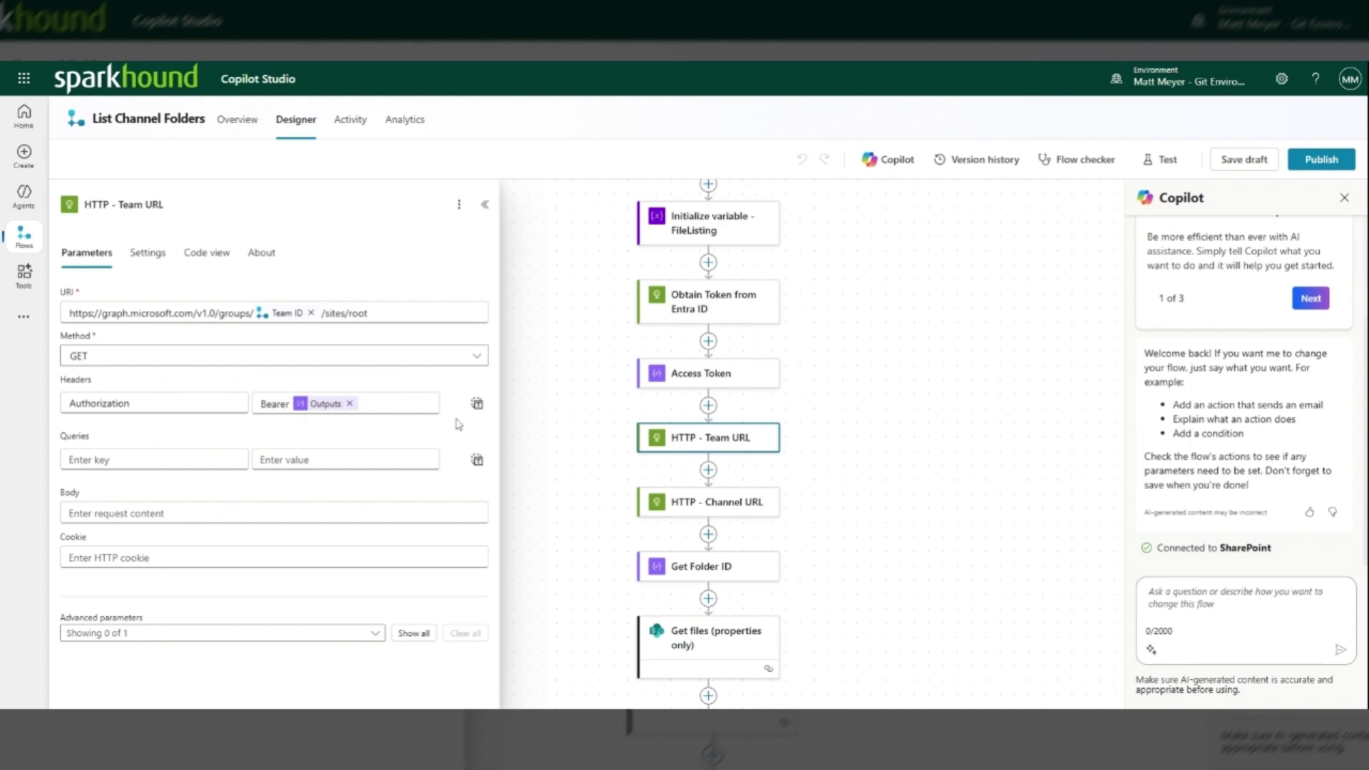
pyautogui.moveTo(336, 410)
pyautogui.click(762, 507)
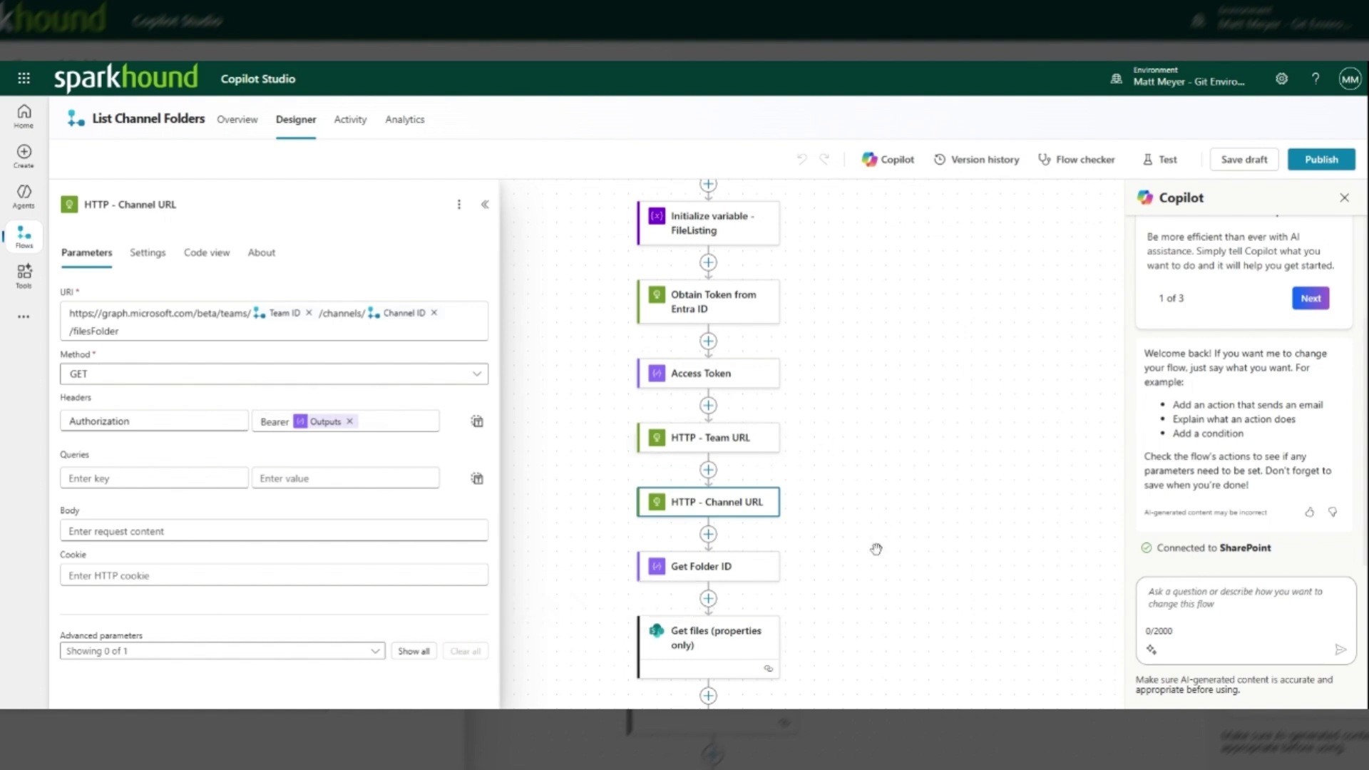
# Inspect the replace expression in the Get Folder ID action's inputs, and close the expression editor without changes
pyautogui.click(701, 570)
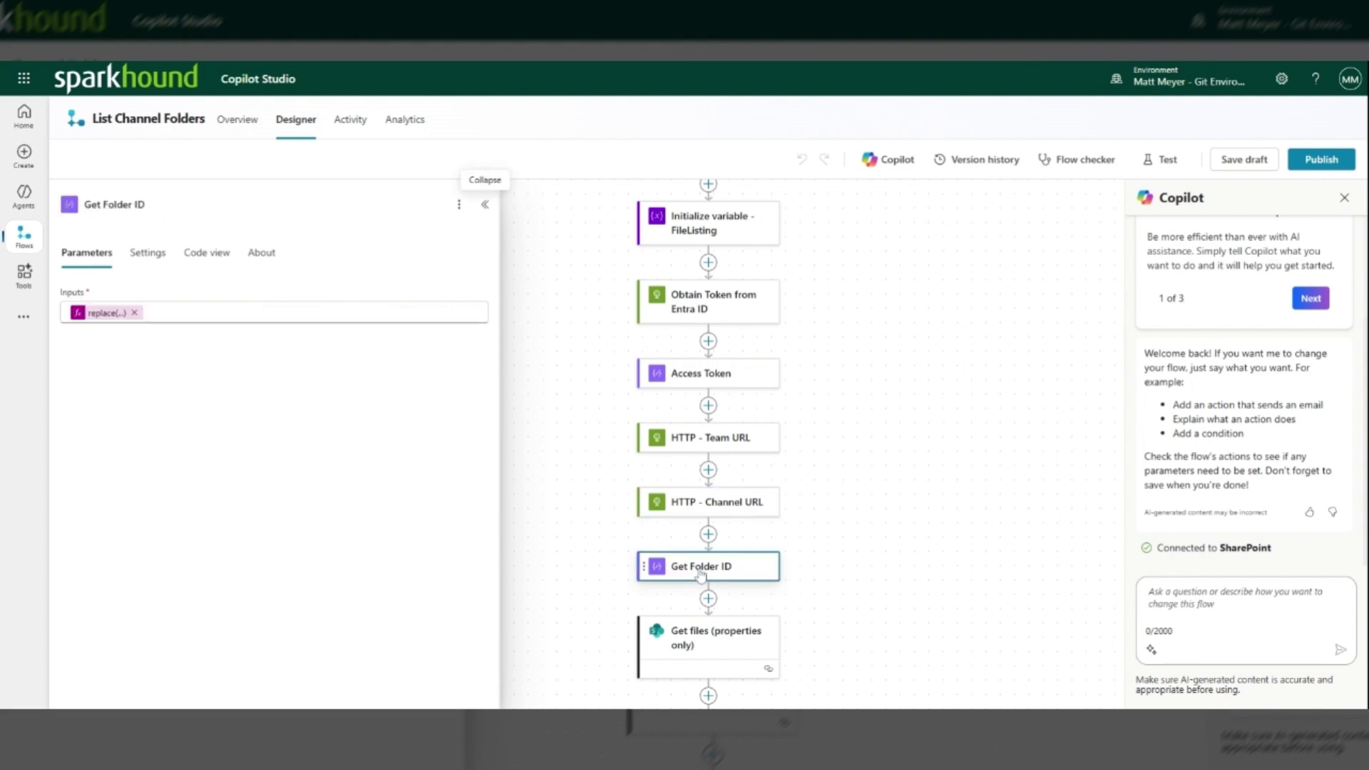
pyautogui.click(114, 316)
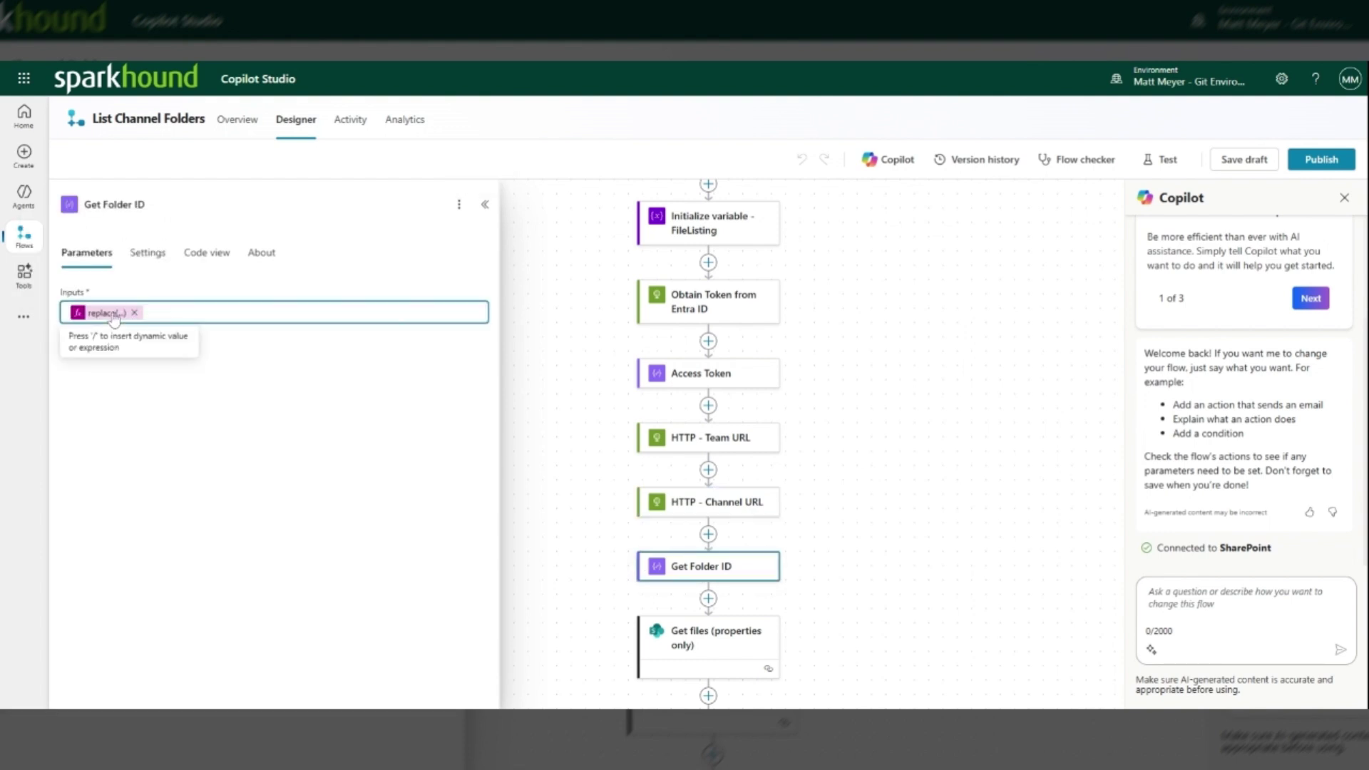
pyautogui.click(114, 314)
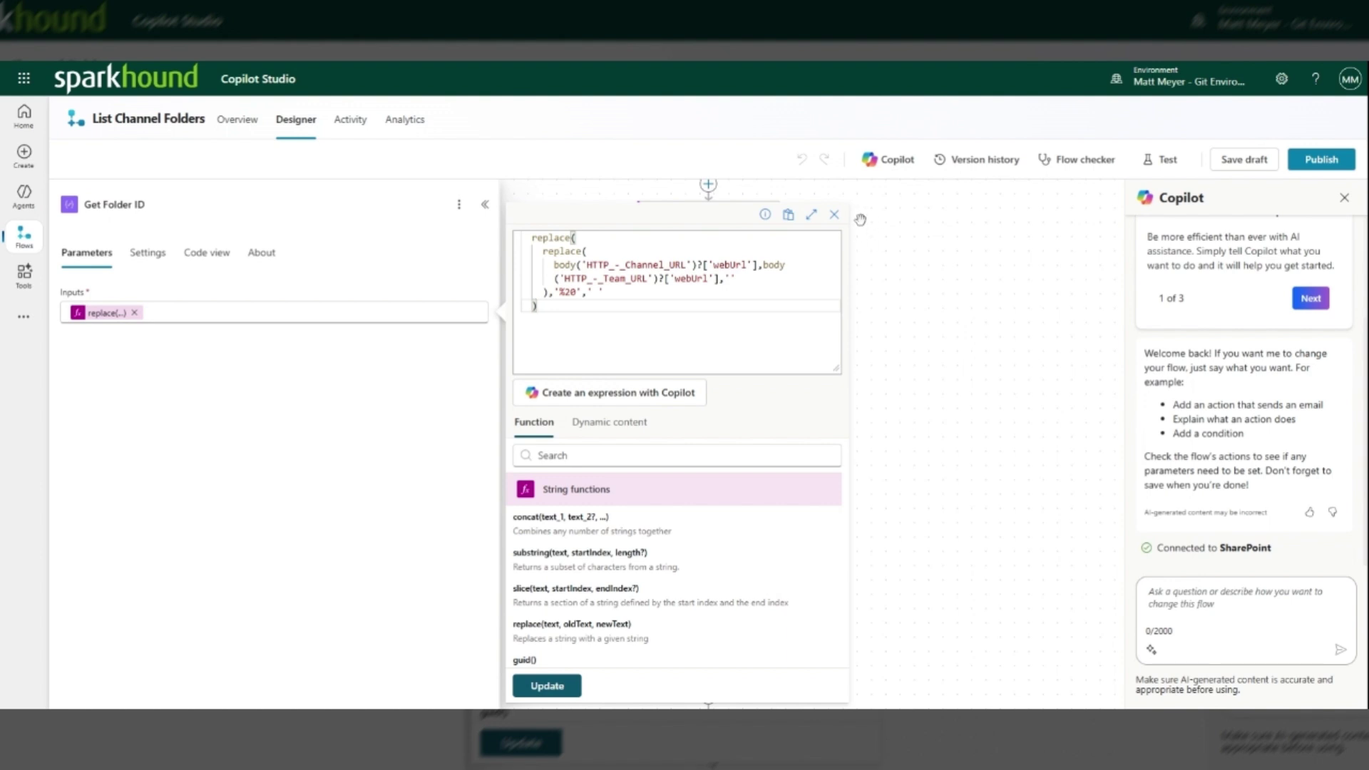
pyautogui.click(834, 216)
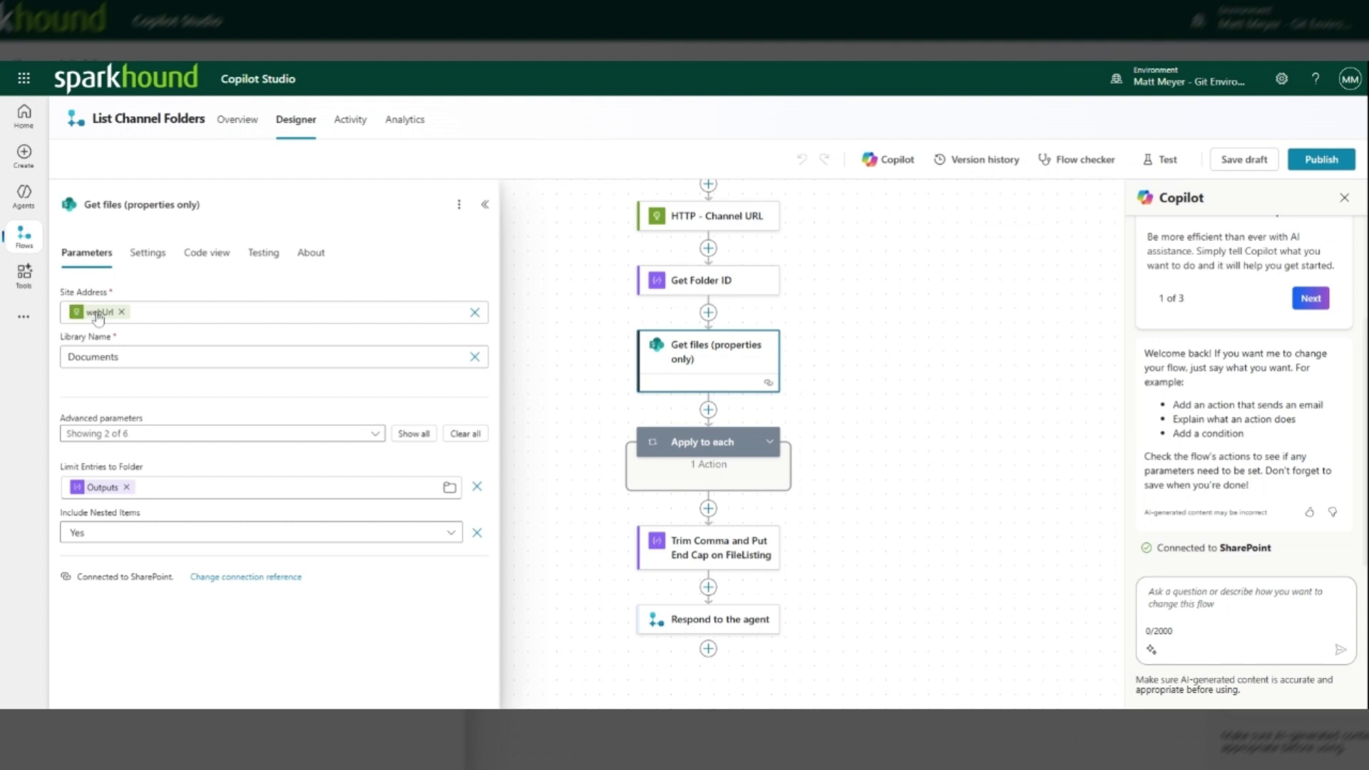
# Review the site address and folder limit of Get files (properties only), and expand the Apply to each loop with its Condition
pyautogui.moveTo(103, 322)
pyautogui.moveTo(108, 493)
pyautogui.click(770, 445)
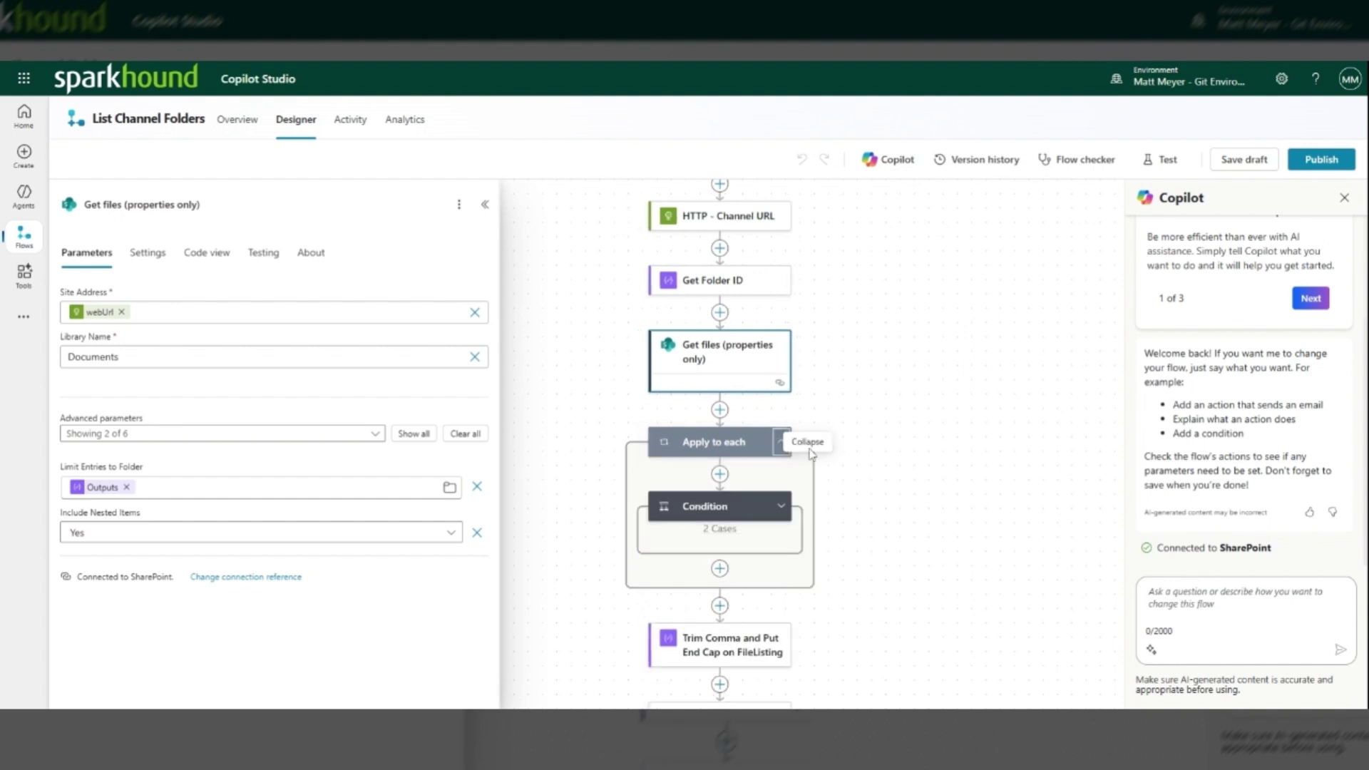
pyautogui.click(782, 506)
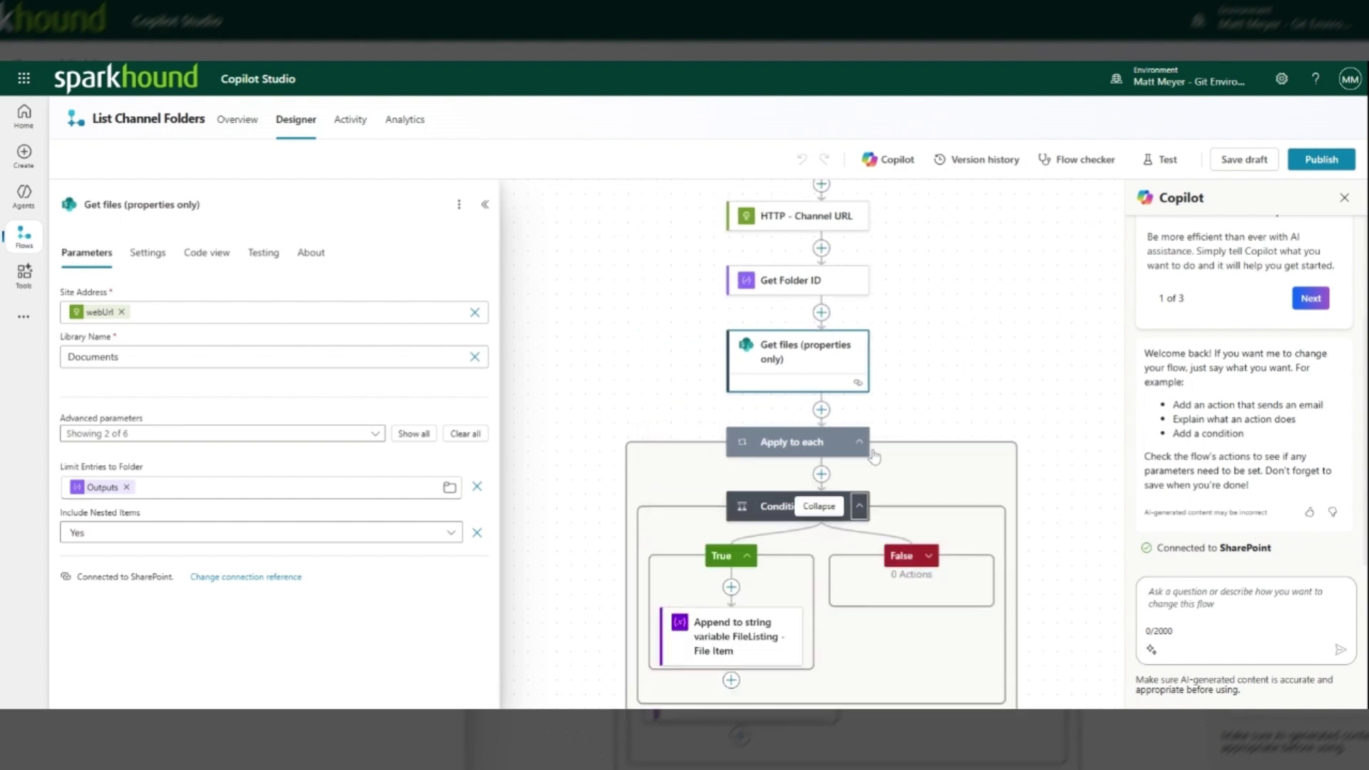
pyautogui.scroll(-3, 856, 399)
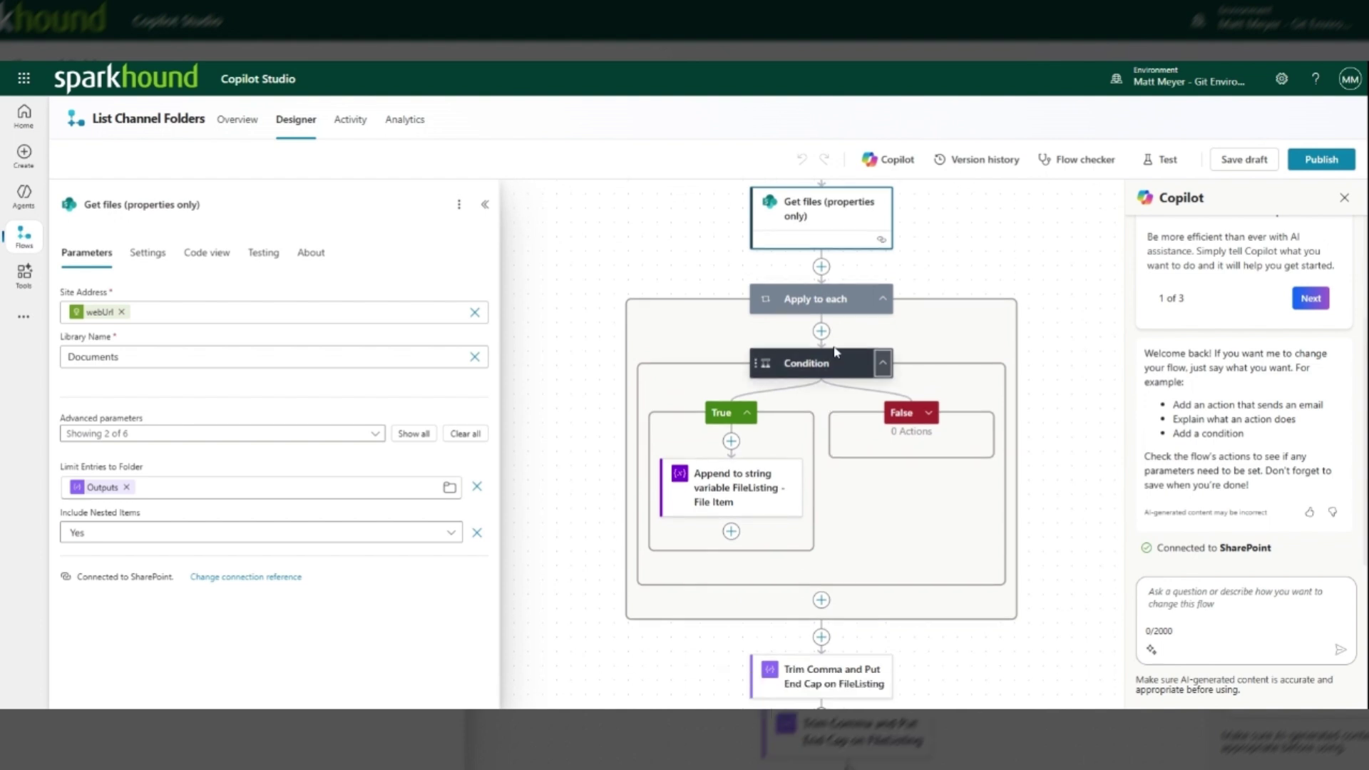
# Inspect the IsFolder comparison in the Condition and the title and value pairs in its Append to string variable action
pyautogui.scroll(-1, 837, 349)
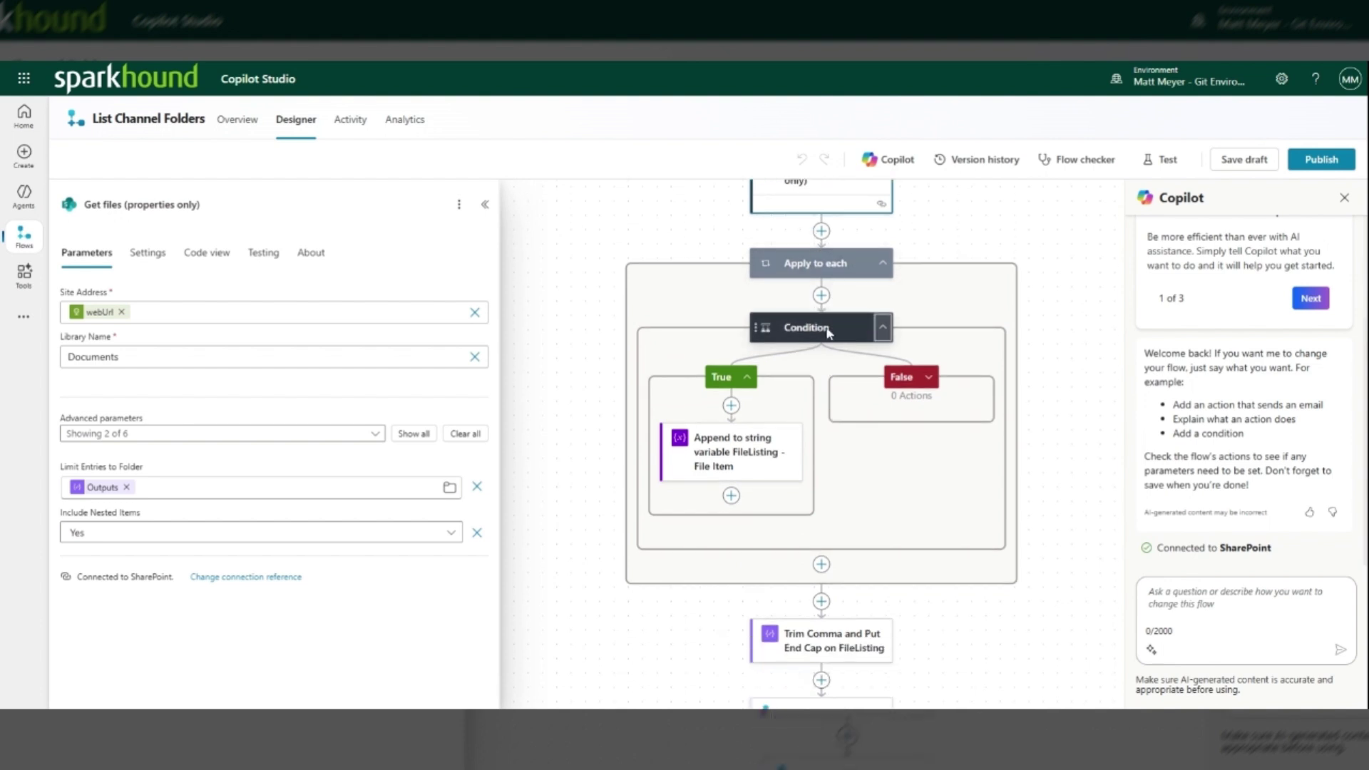
pyautogui.click(796, 335)
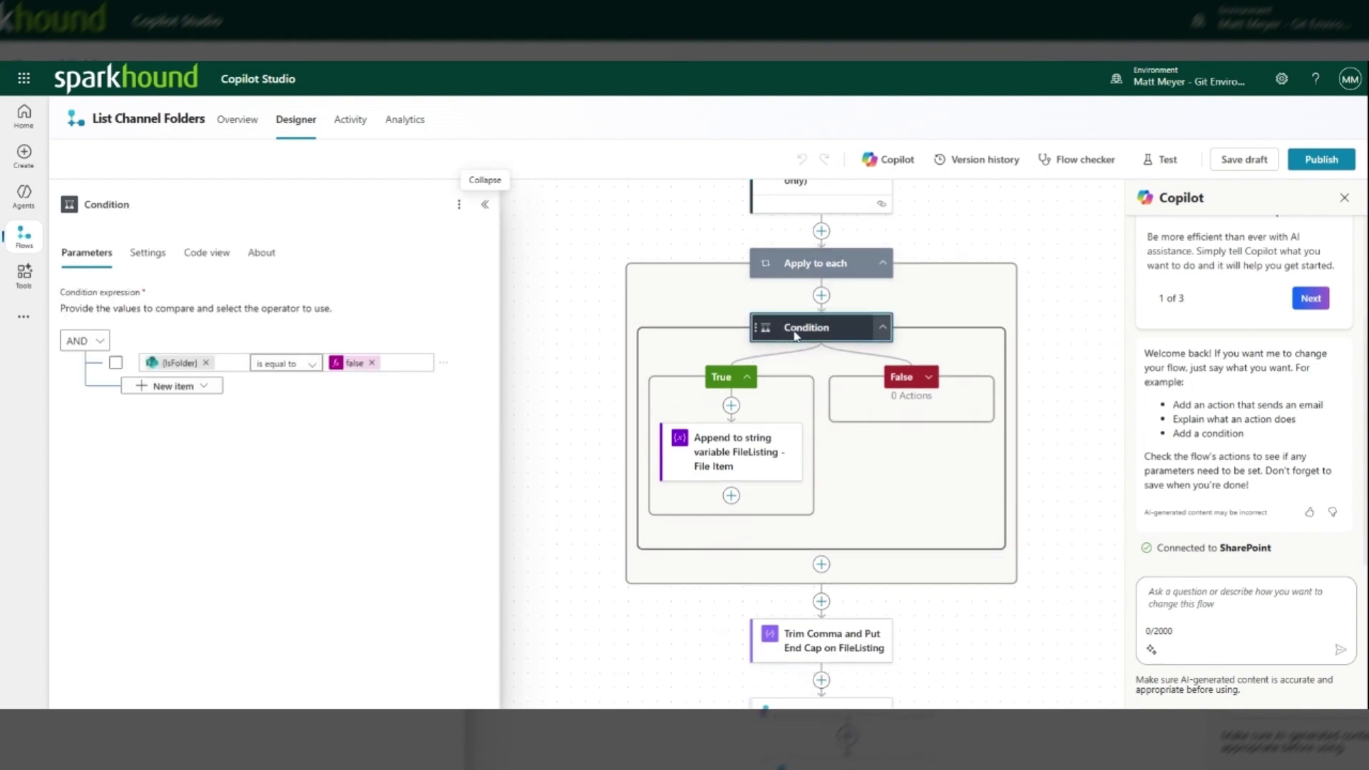
pyautogui.moveTo(184, 371)
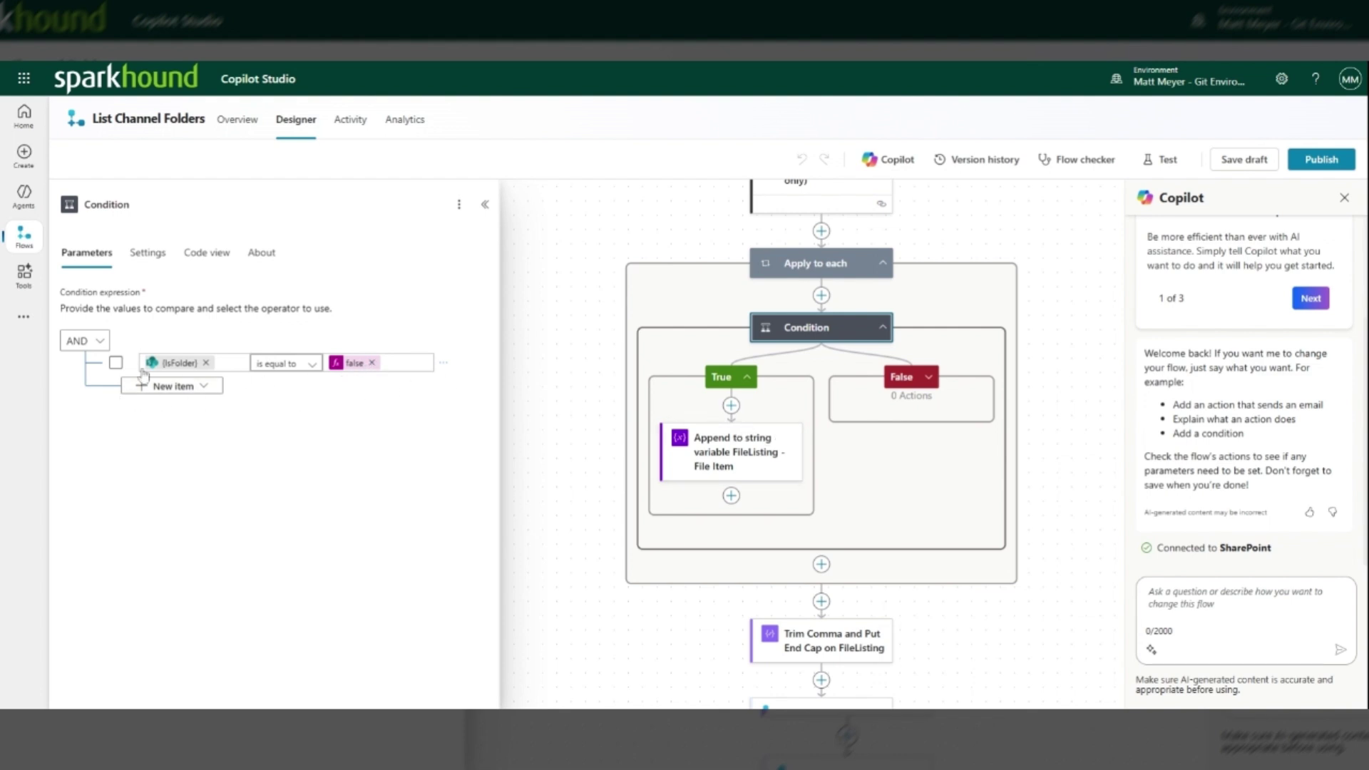
pyautogui.click(740, 451)
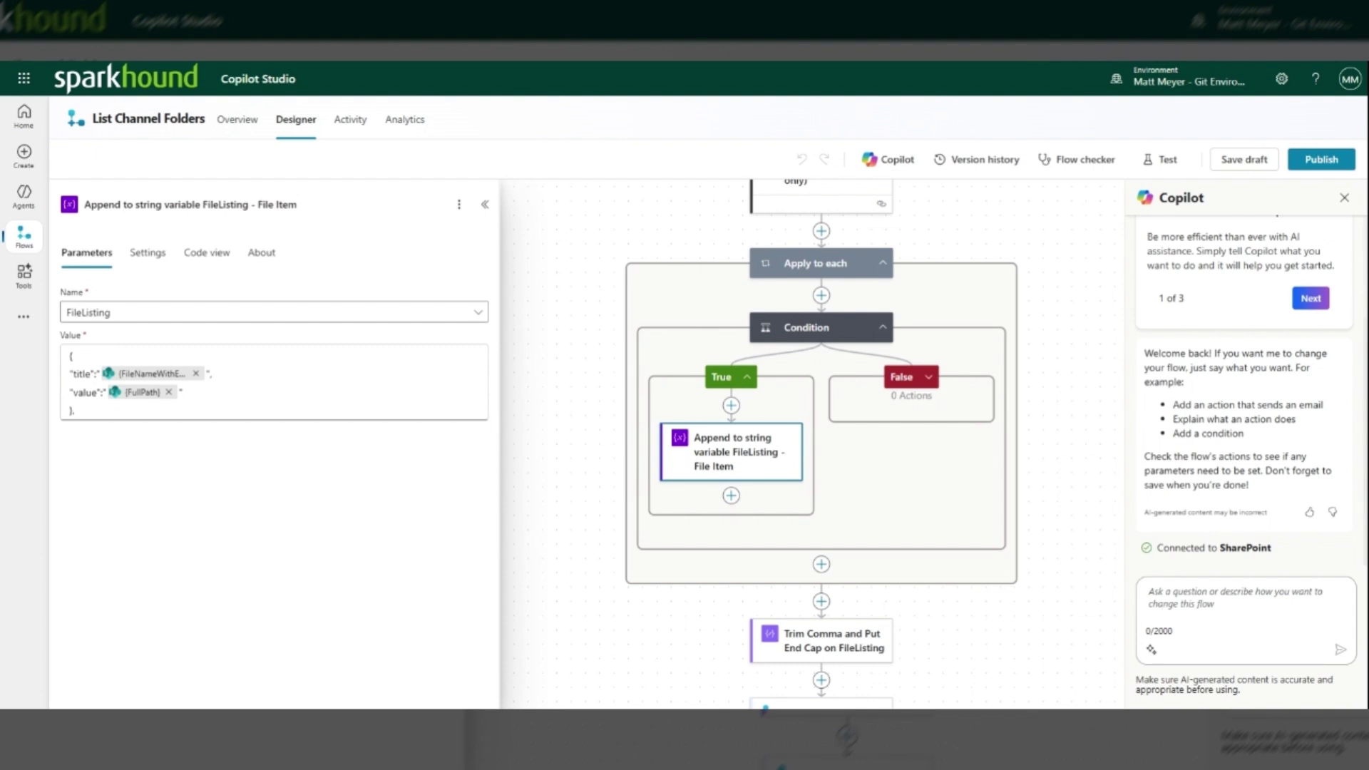
# Compare the starting value in Initialize variable - FileListing with the value added by Append to string variable FileListing - File Item
pyautogui.scroll(3, 642, 430)
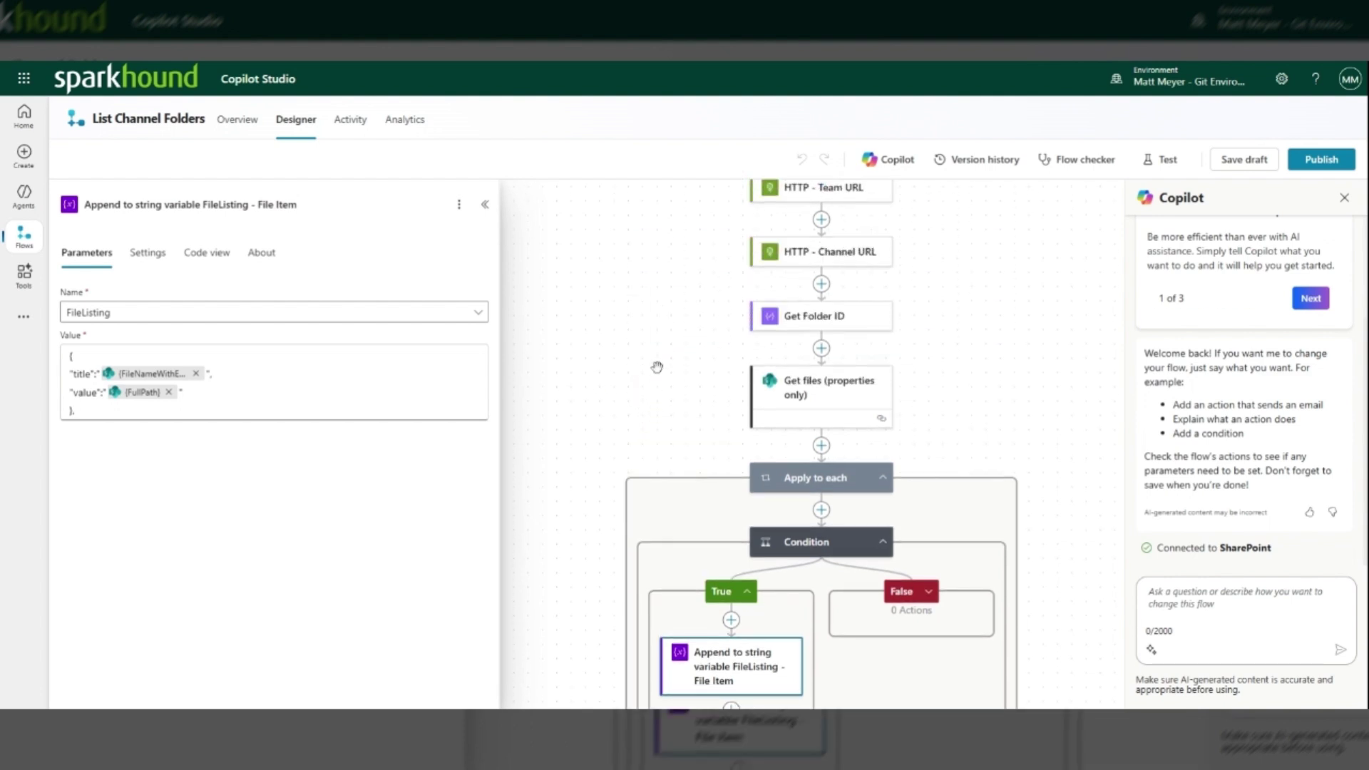
pyautogui.scroll(3, 657, 367)
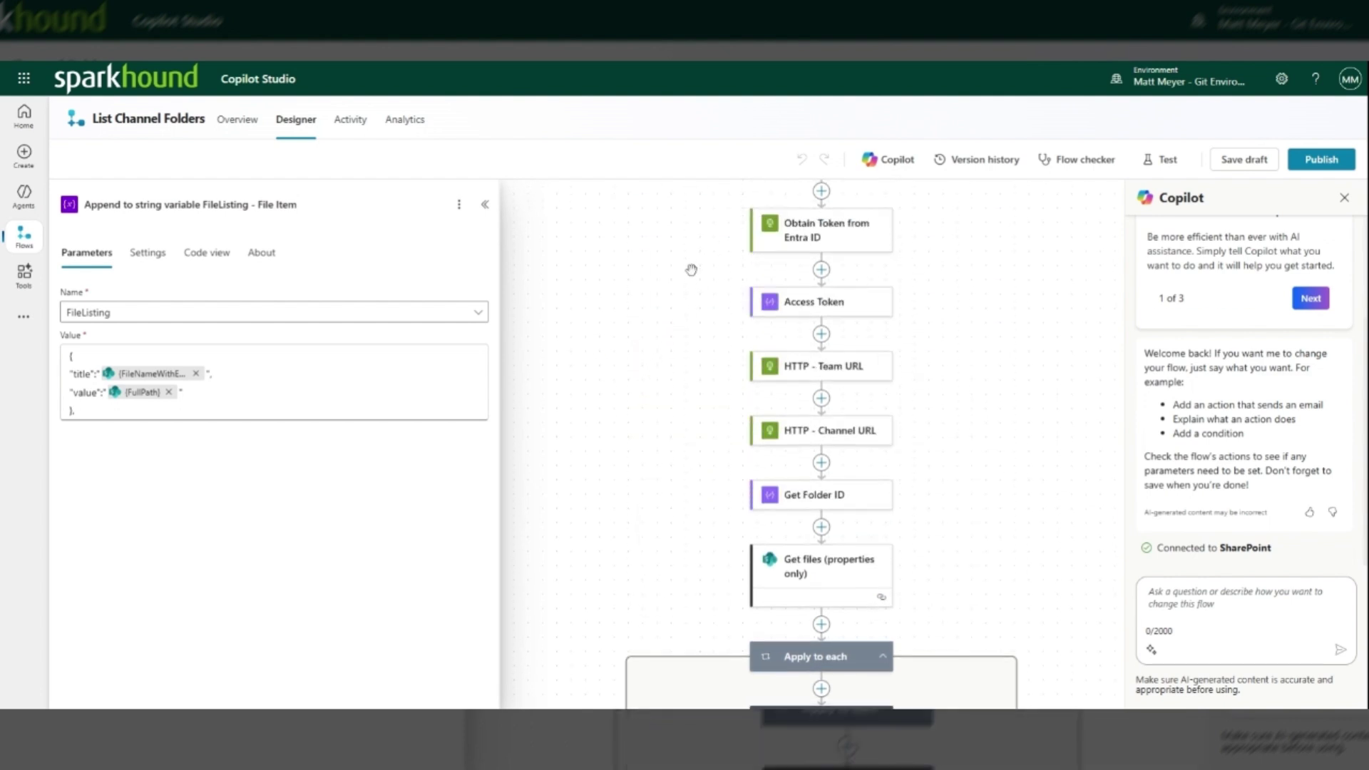
pyautogui.scroll(2, 691, 269)
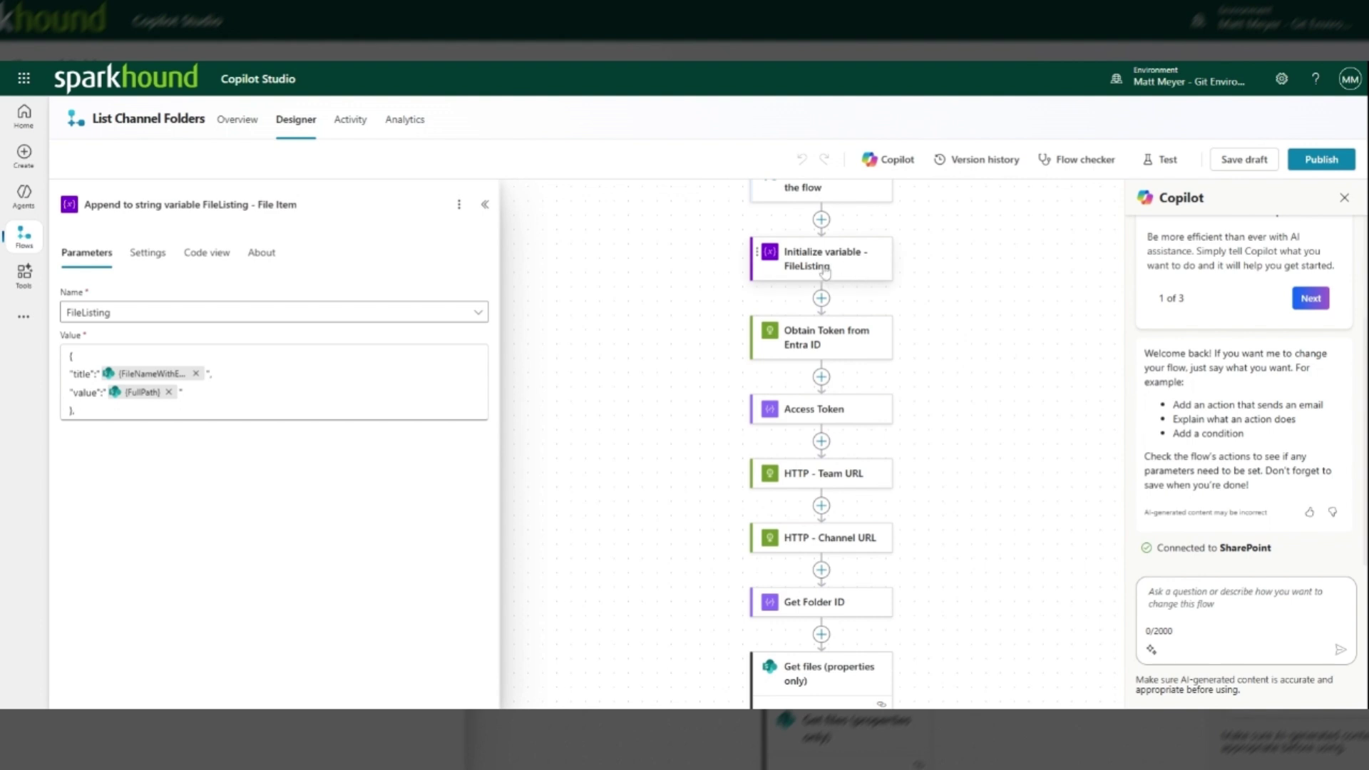
pyautogui.click(824, 269)
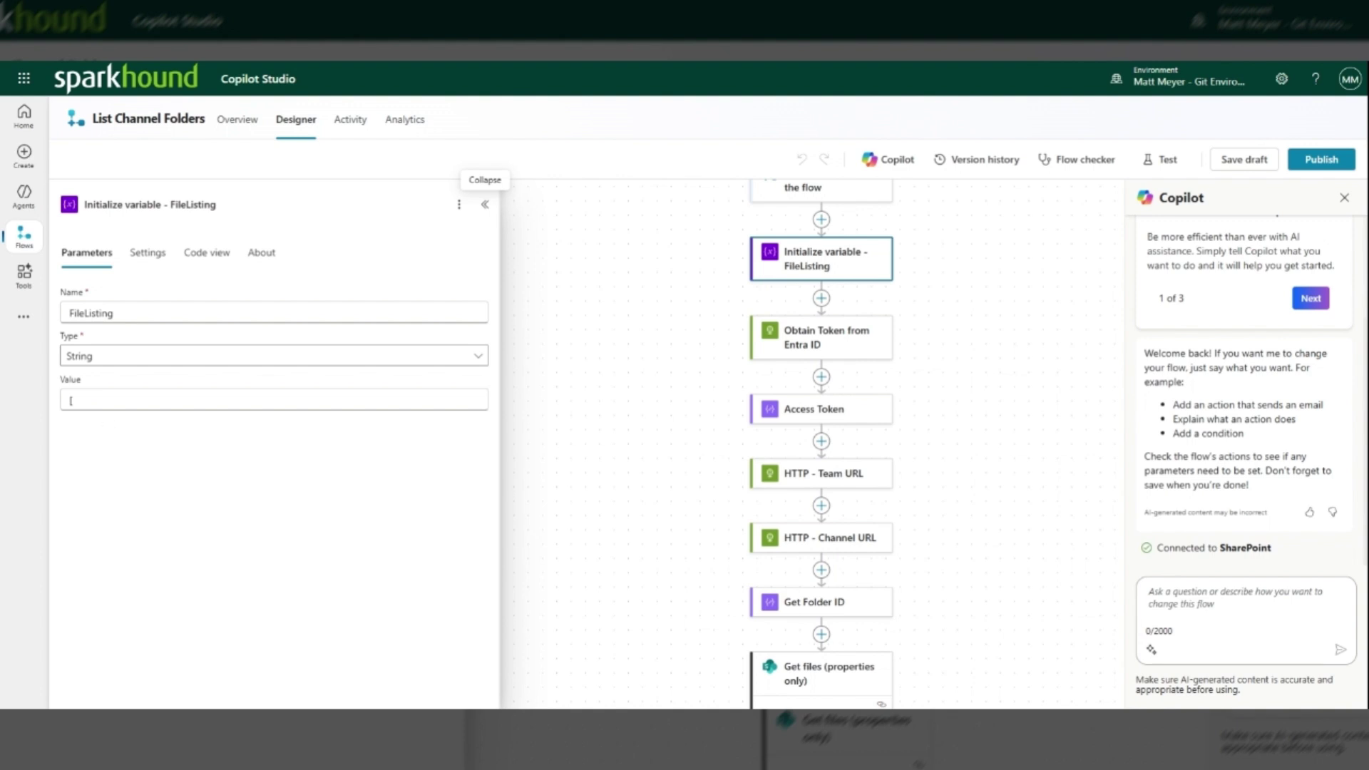
pyautogui.scroll(-4, 711, 381)
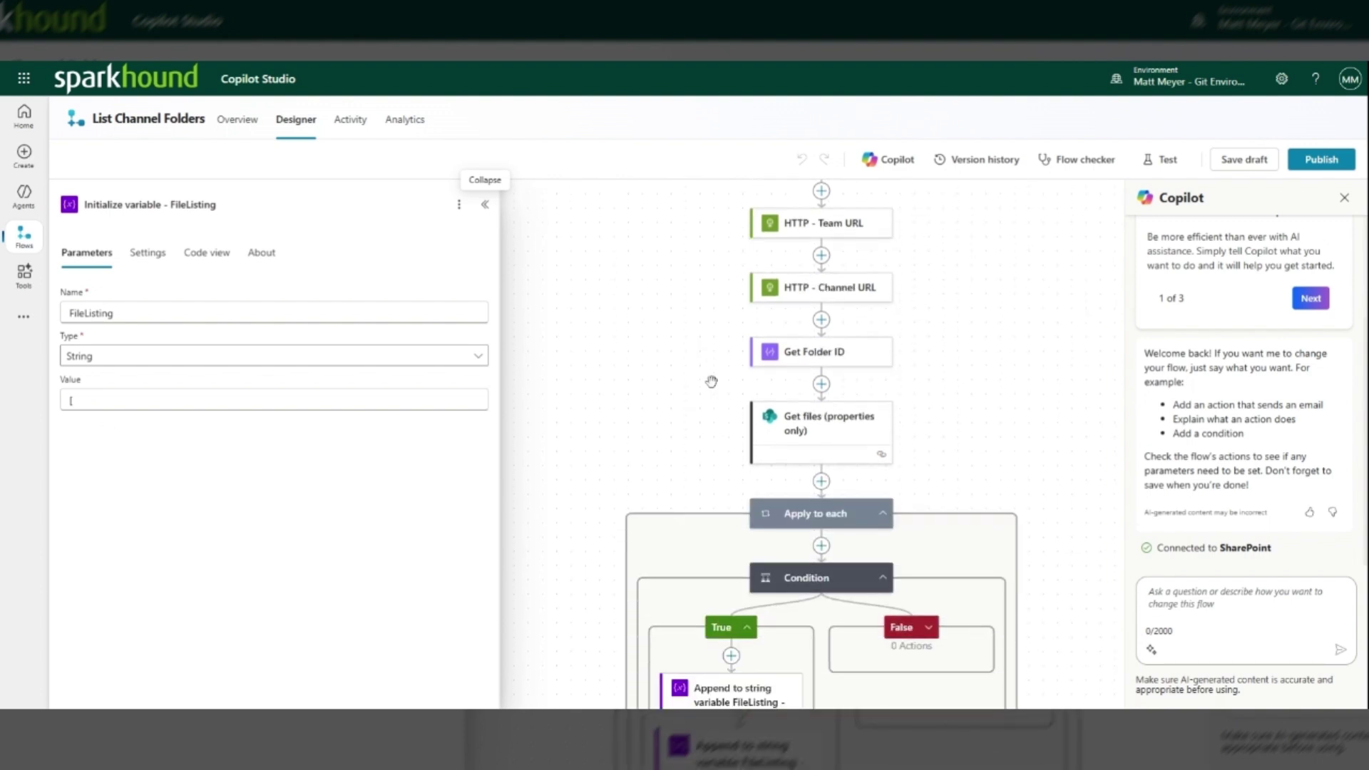
pyautogui.scroll(-3, 712, 382)
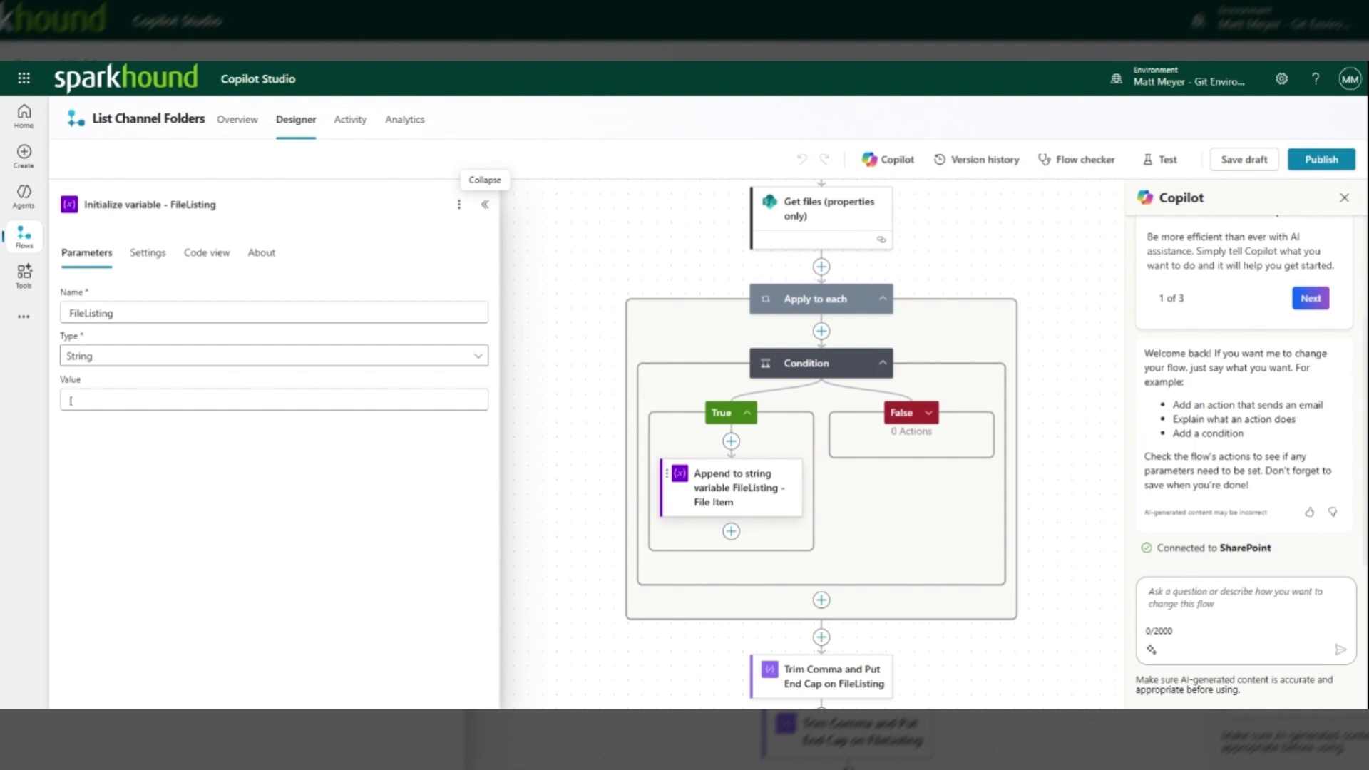
pyautogui.click(731, 487)
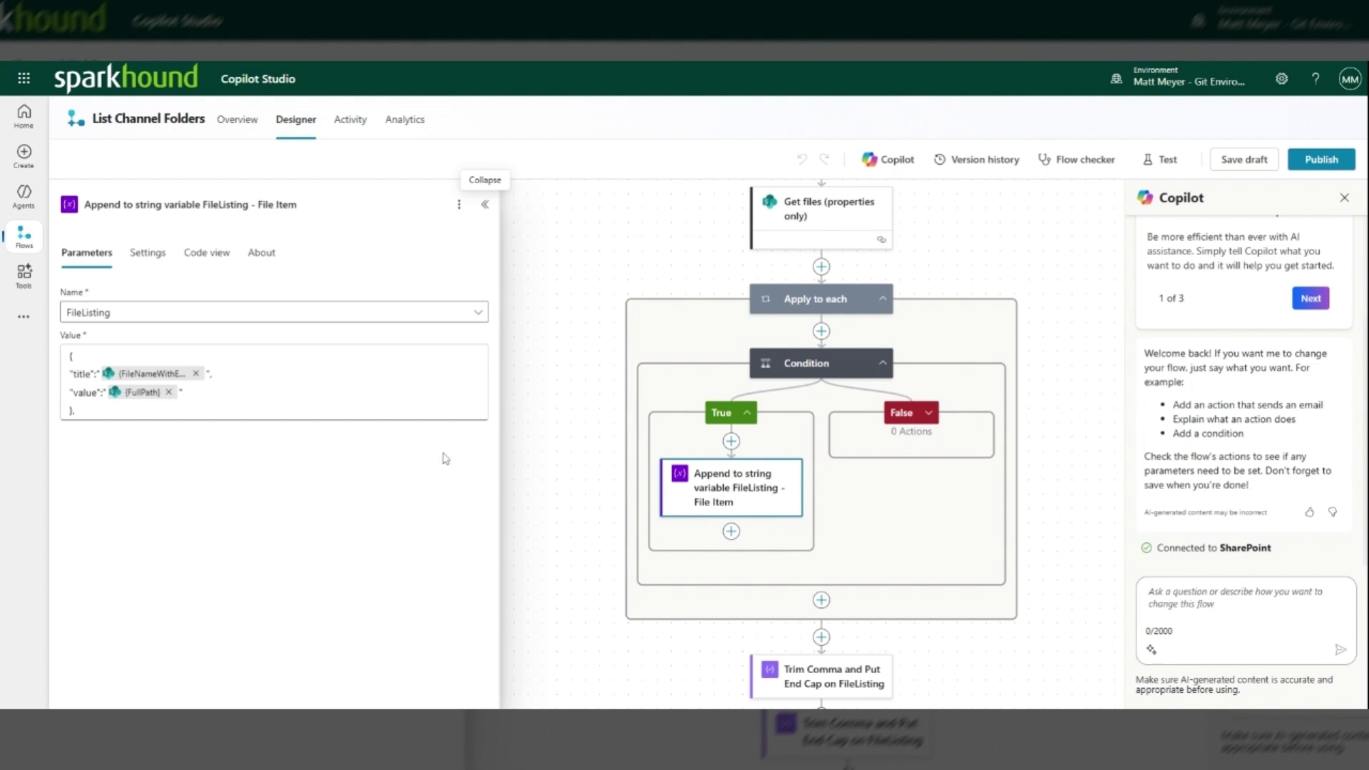
# Inspect the substring expression in Trim Comma and Put End Cap on FileListing, and the output of Respond to the agent
pyautogui.scroll(-1, 888, 528)
pyautogui.scroll(-3, 888, 529)
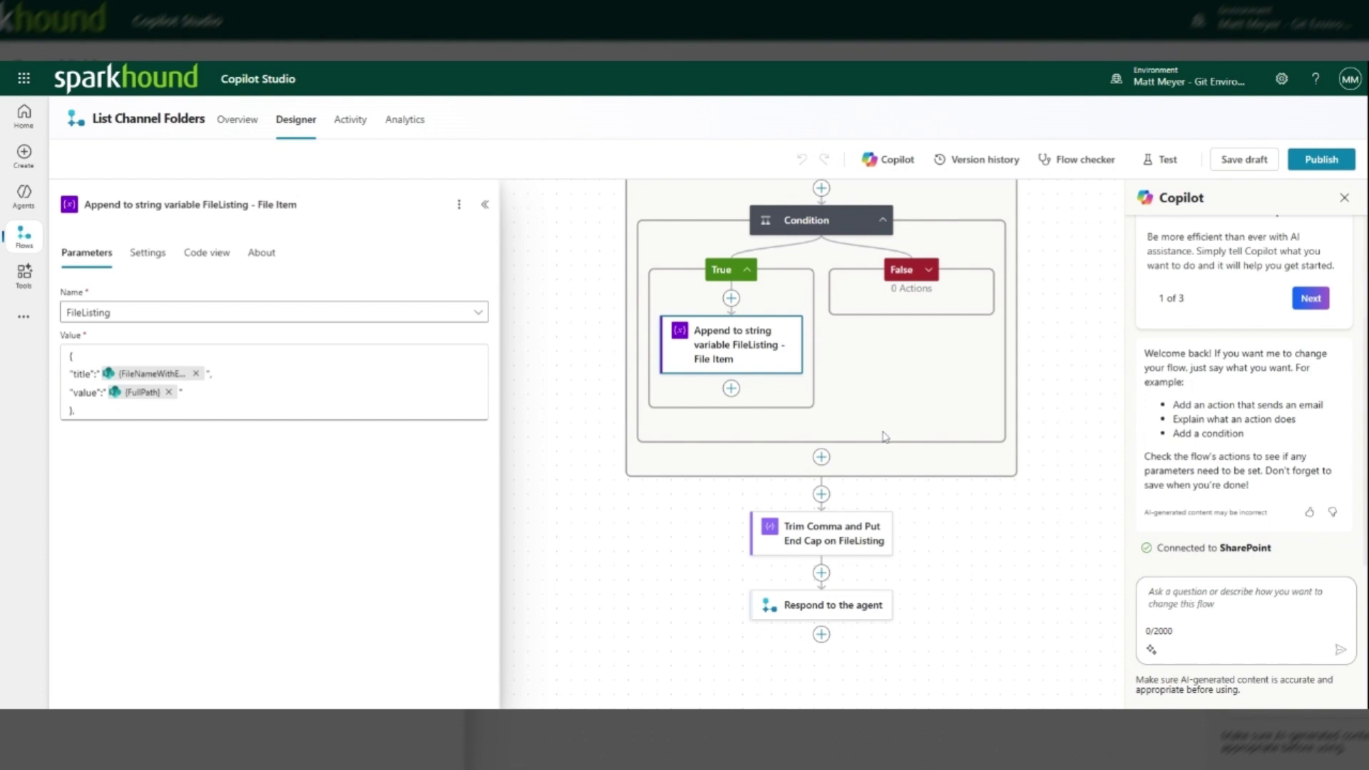
pyautogui.scroll(2, 759, 336)
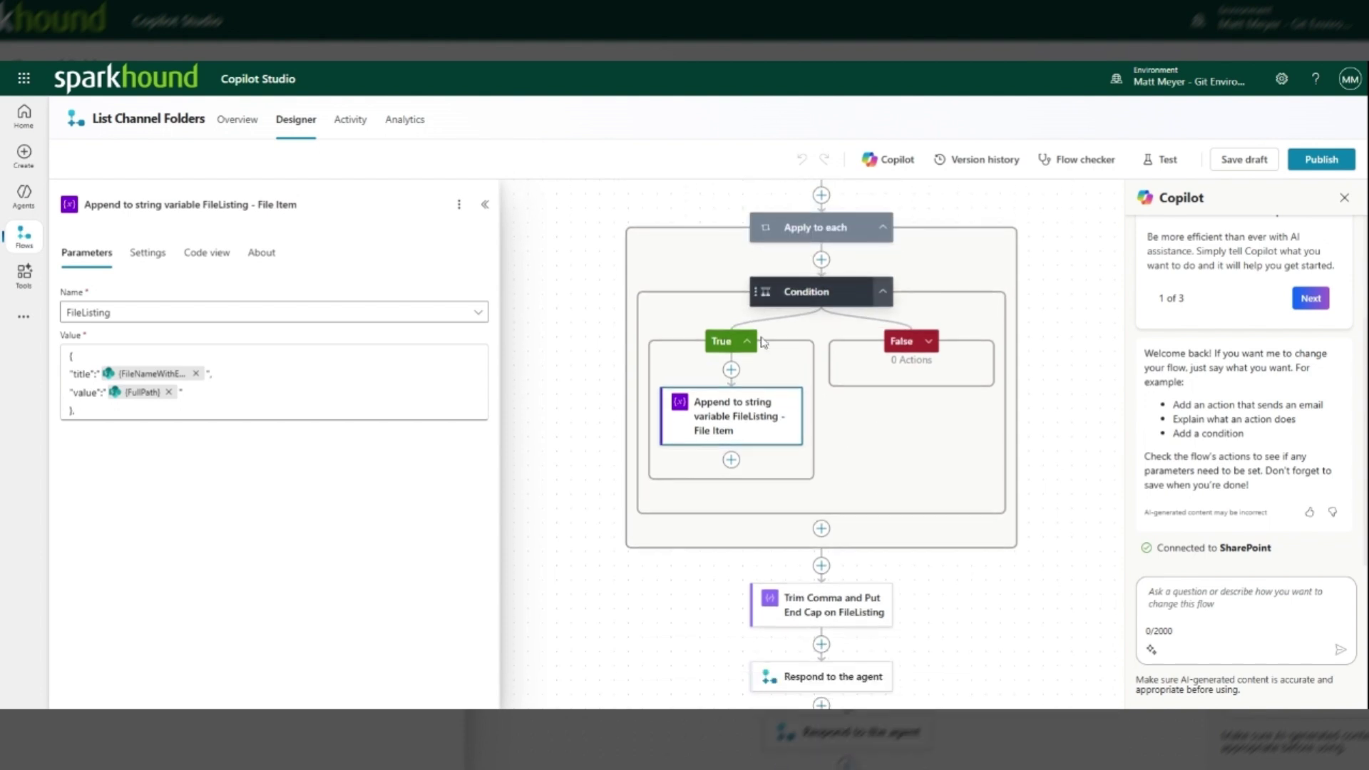
pyautogui.scroll(-2, 762, 342)
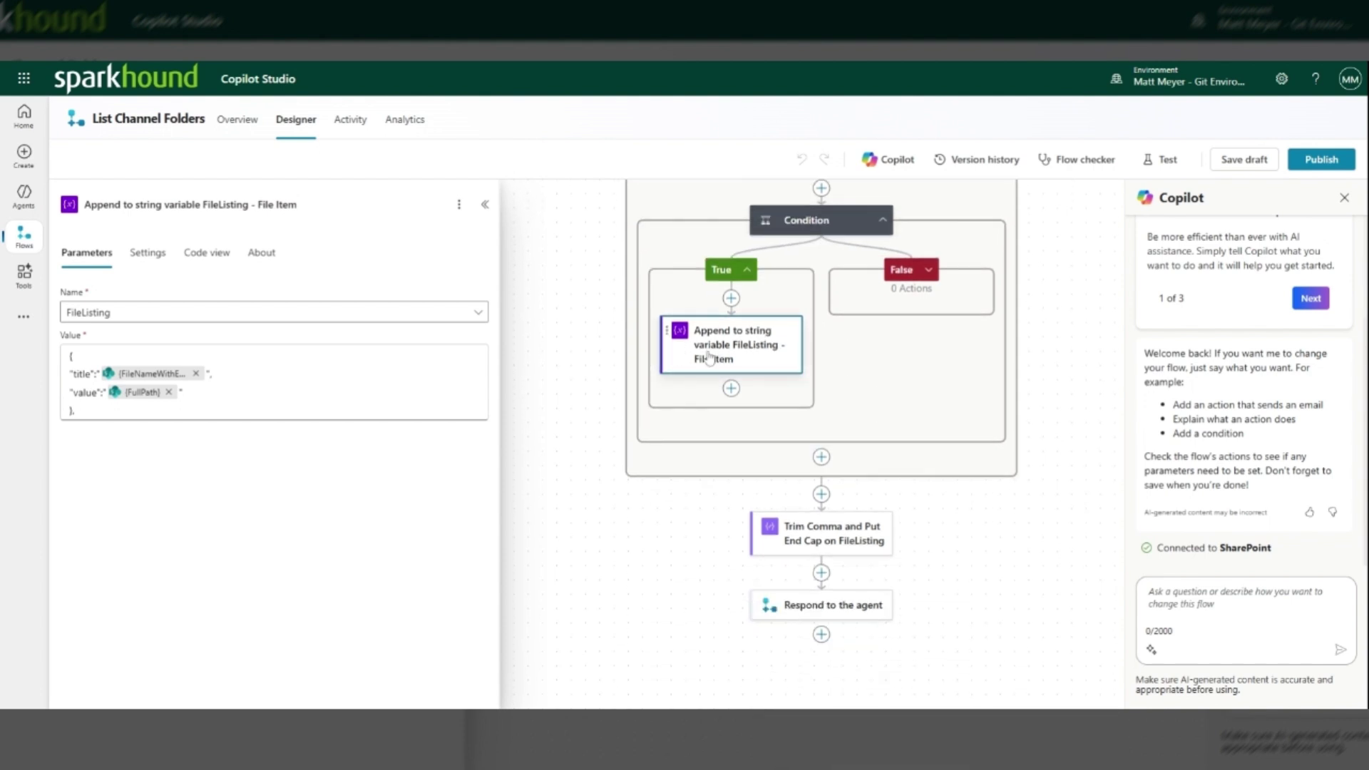
pyautogui.scroll(-3, 726, 362)
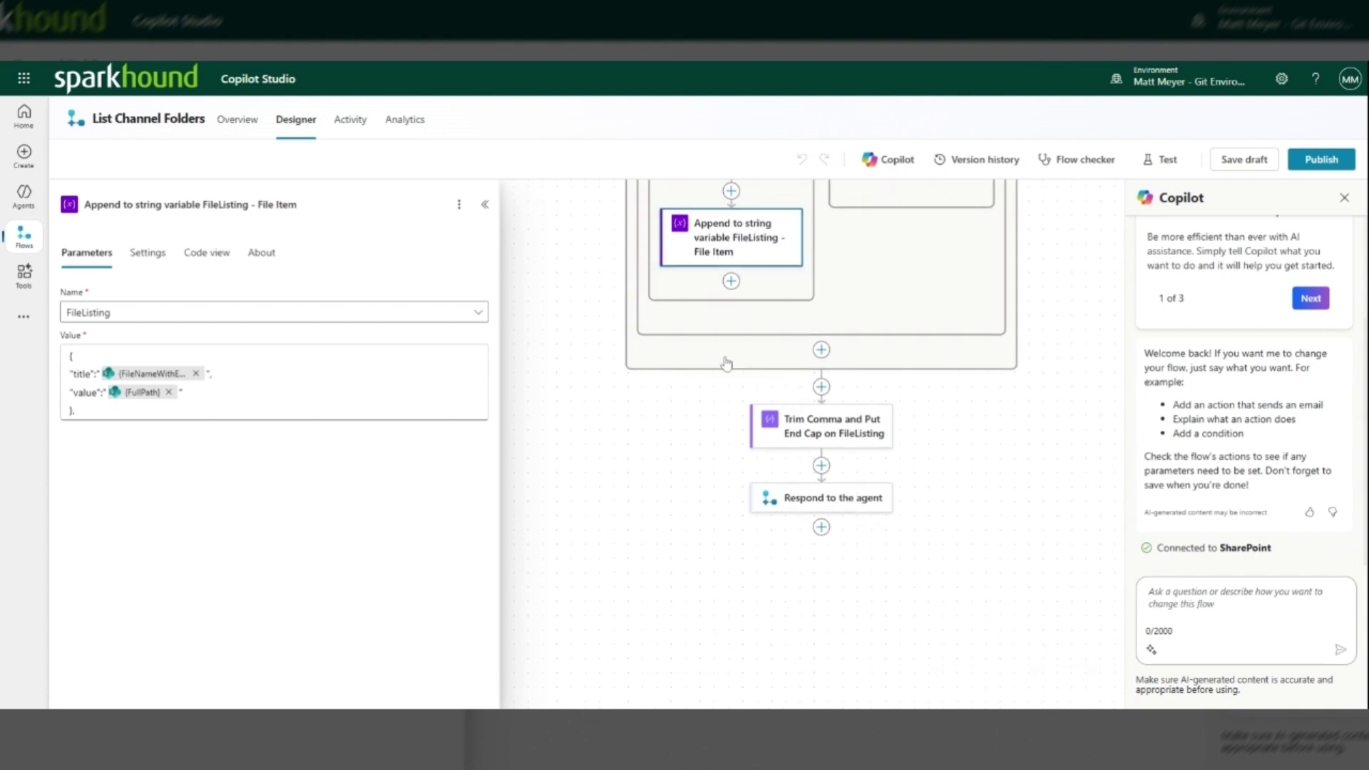
pyautogui.click(848, 428)
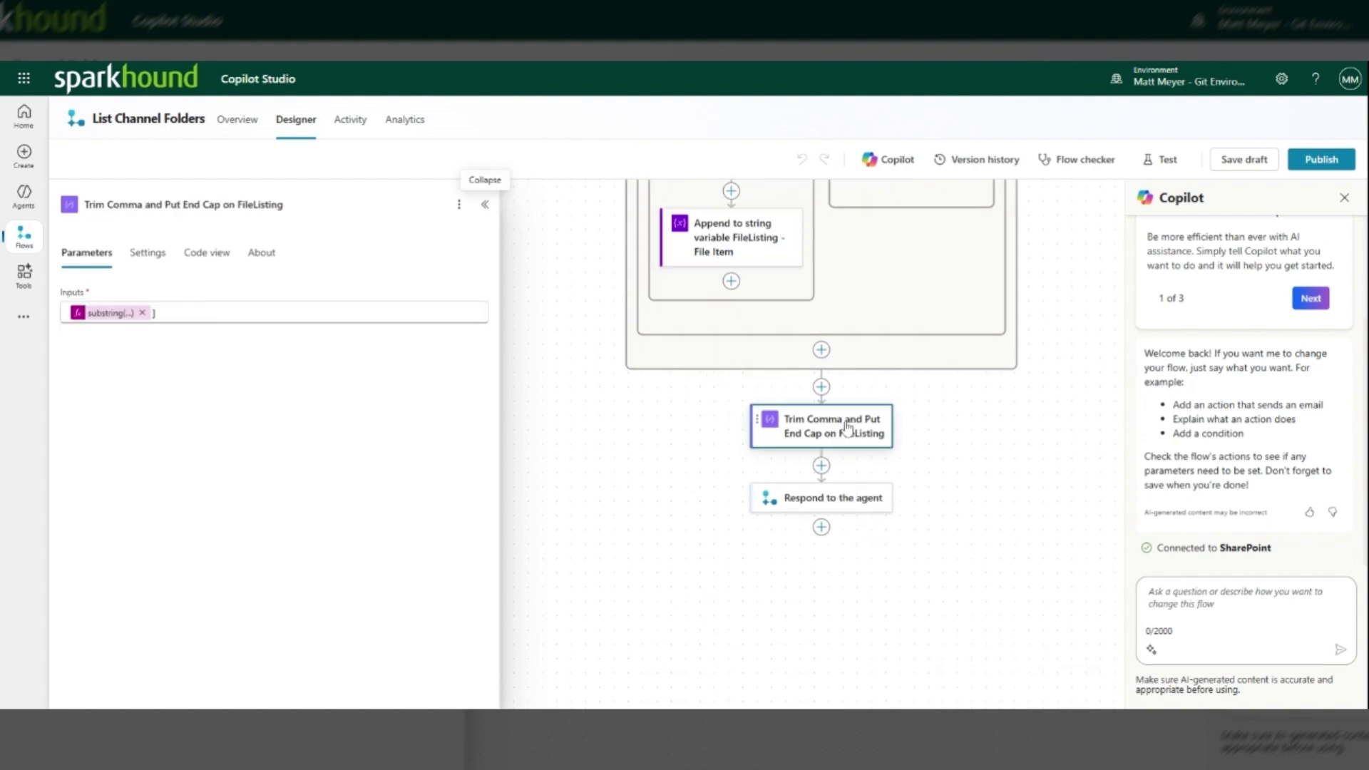
pyautogui.click(109, 312)
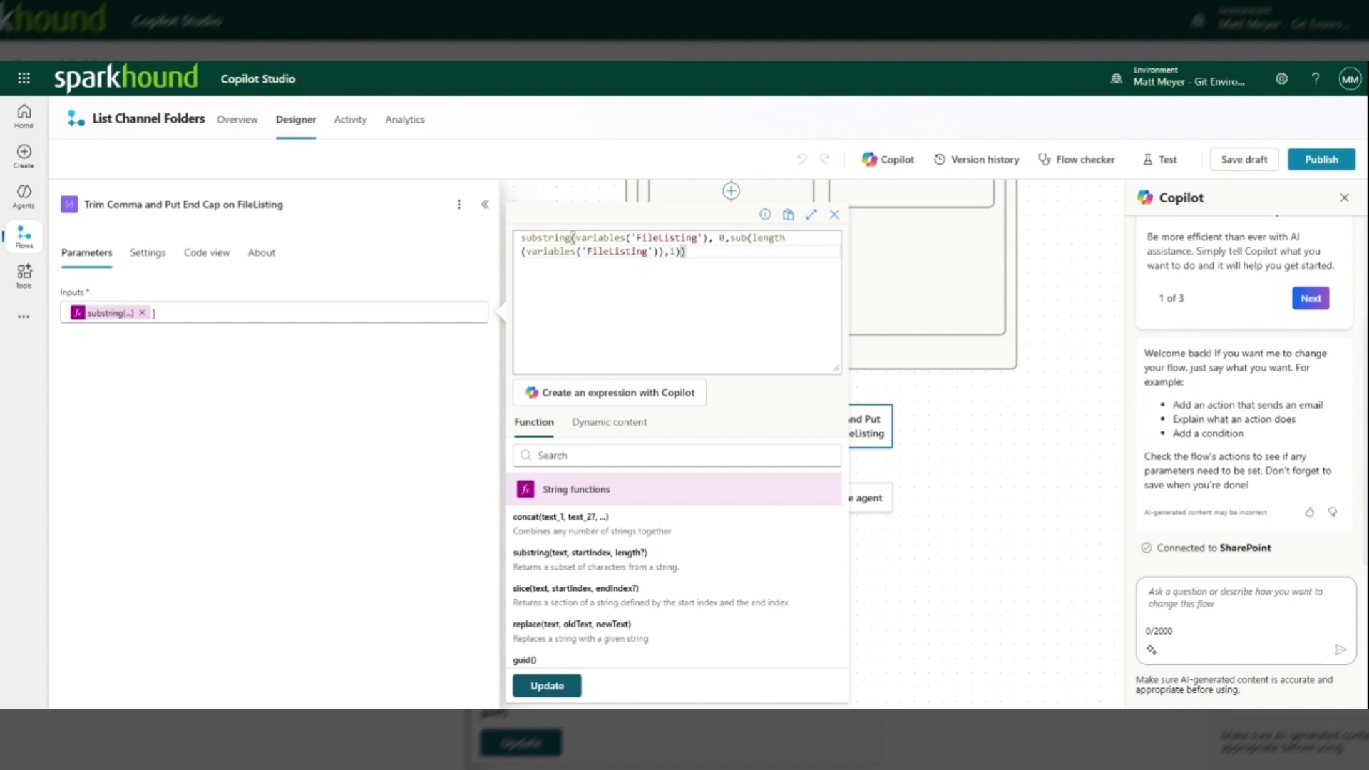
pyautogui.click(1018, 465)
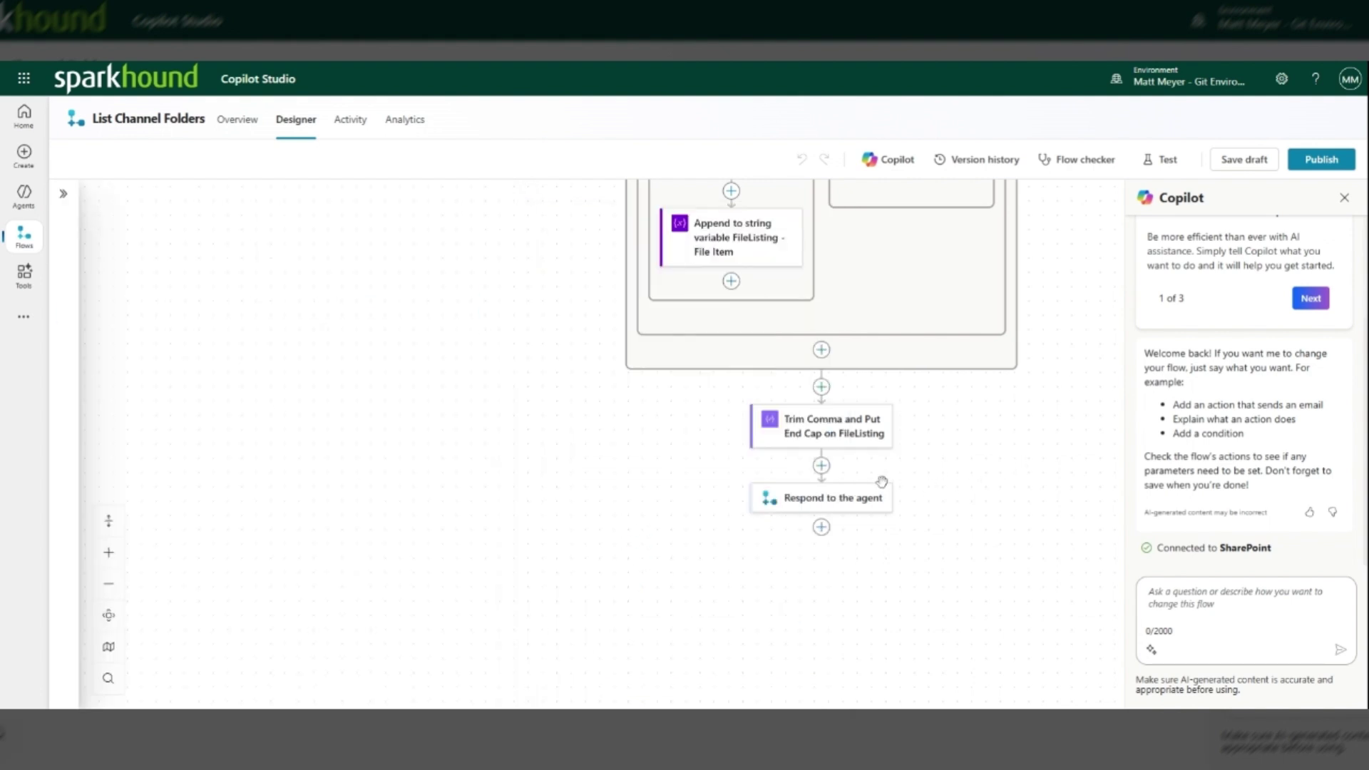
pyautogui.click(842, 504)
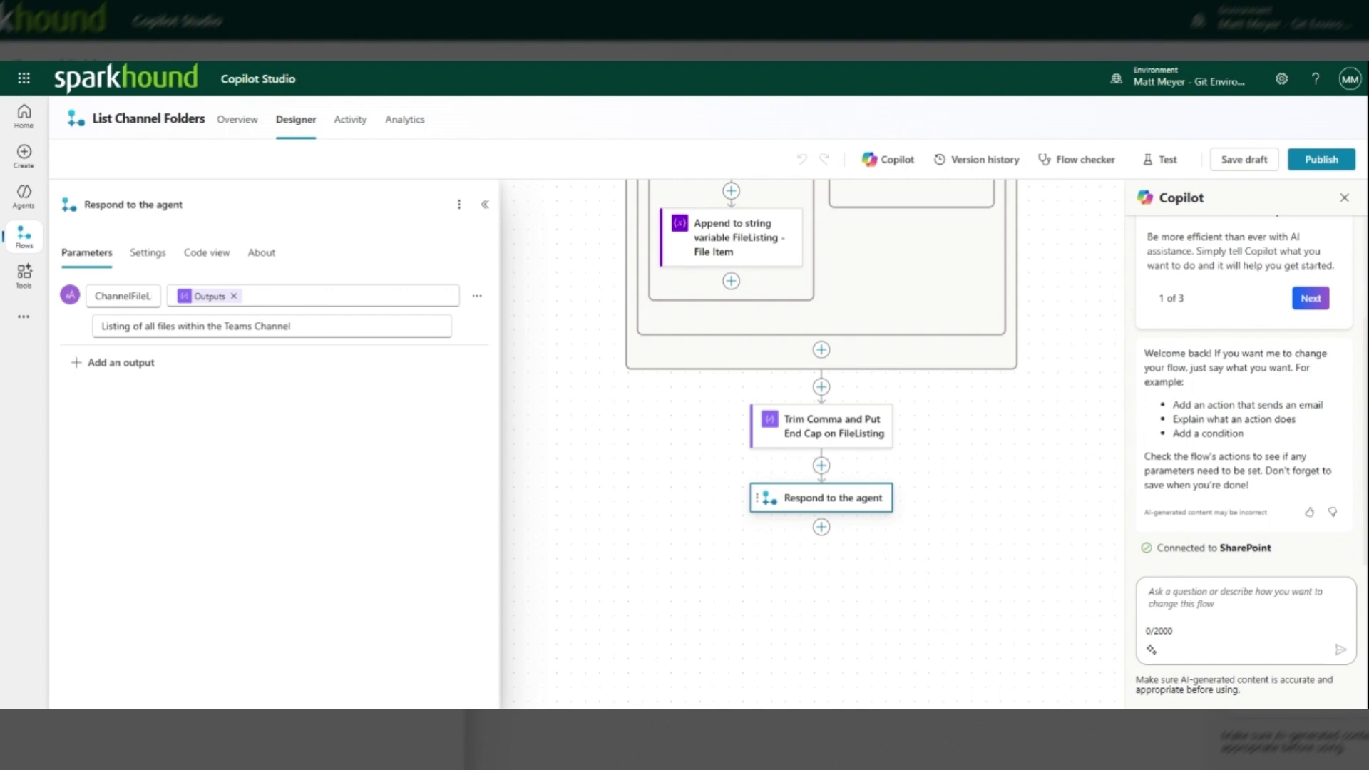
# Open the SOW Master Agent's Has A Team - Get Team Vaues topic with the test pane closed
pyautogui.click(27, 203)
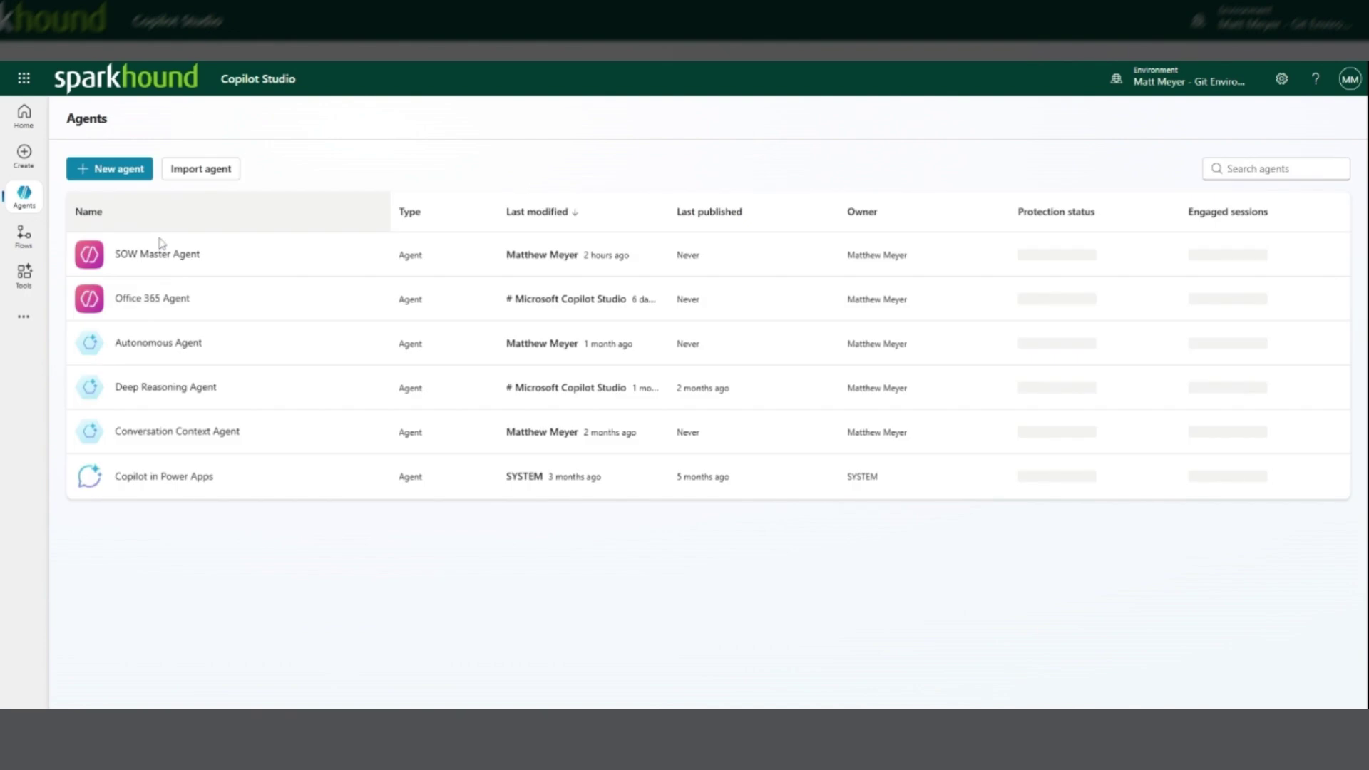
pyautogui.click(370, 276)
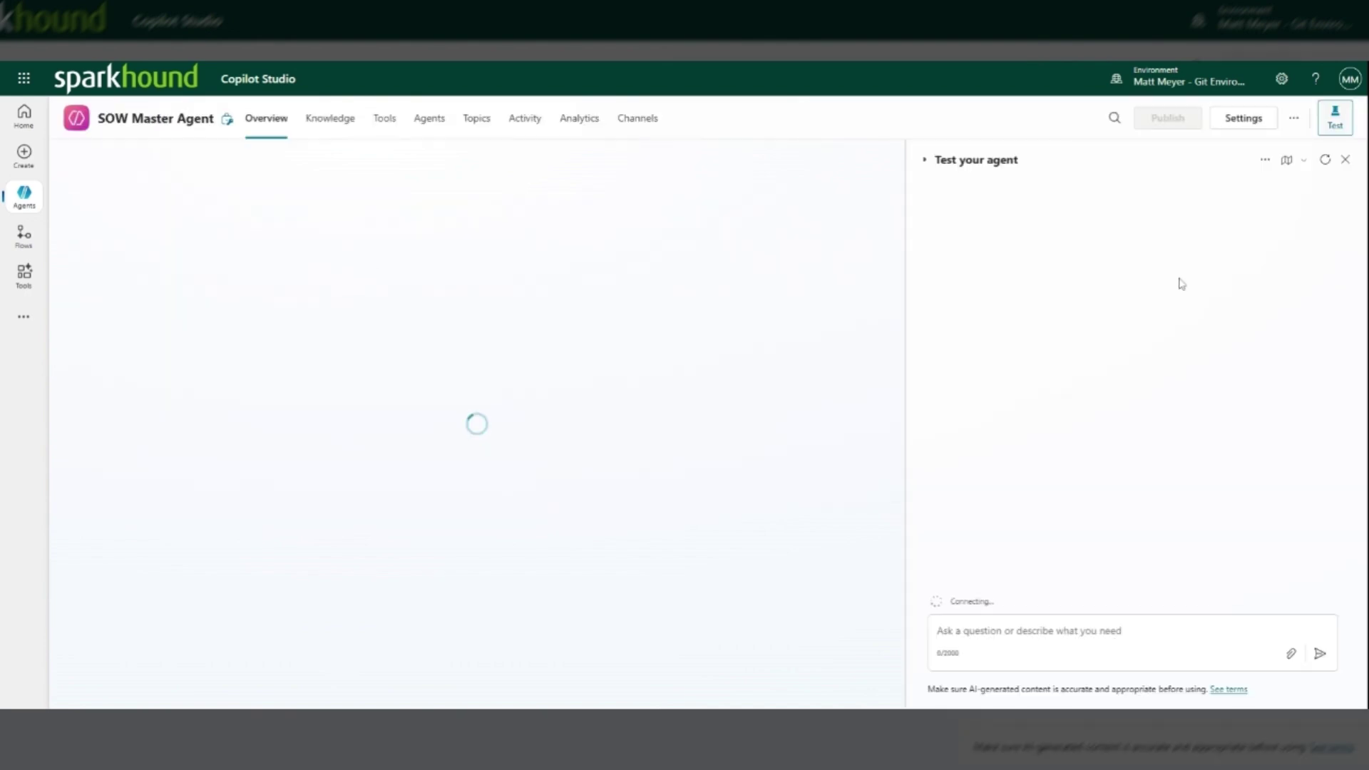
pyautogui.click(1344, 162)
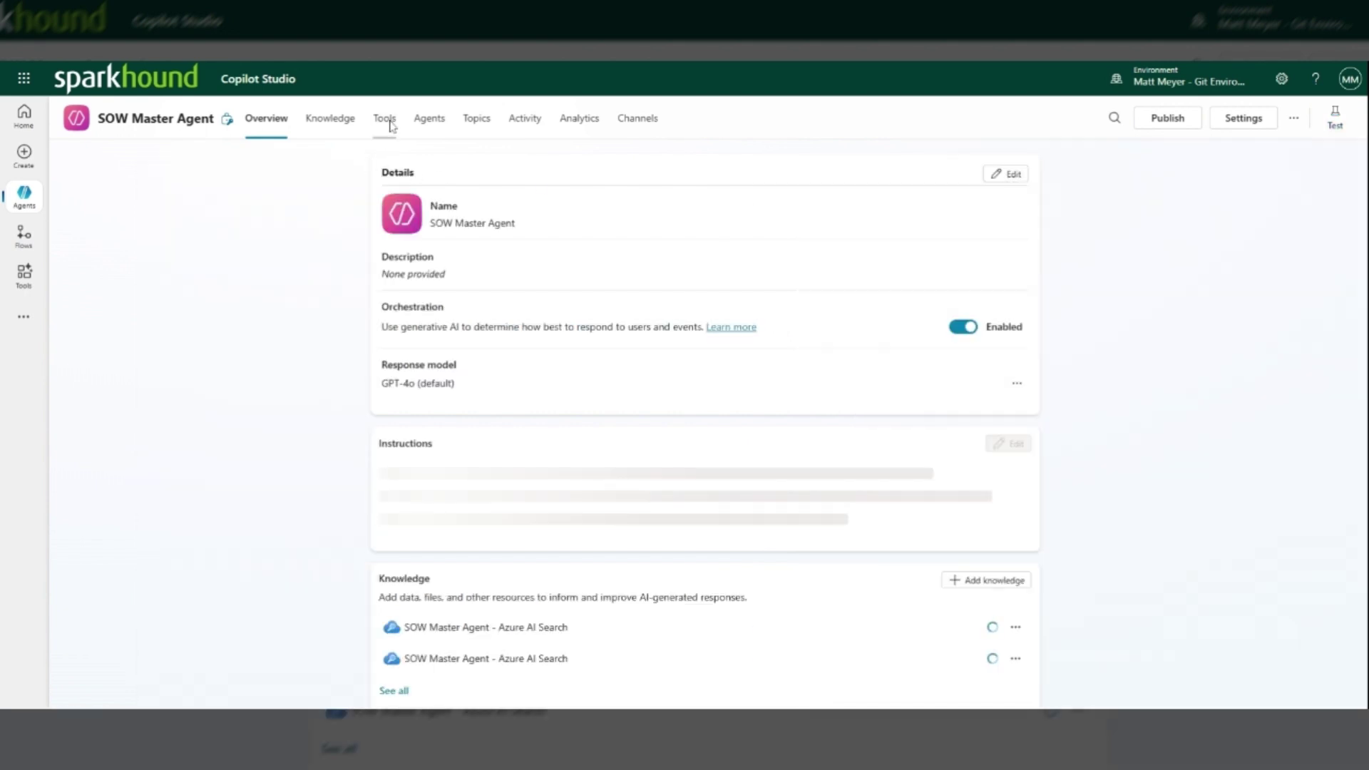
pyautogui.click(477, 121)
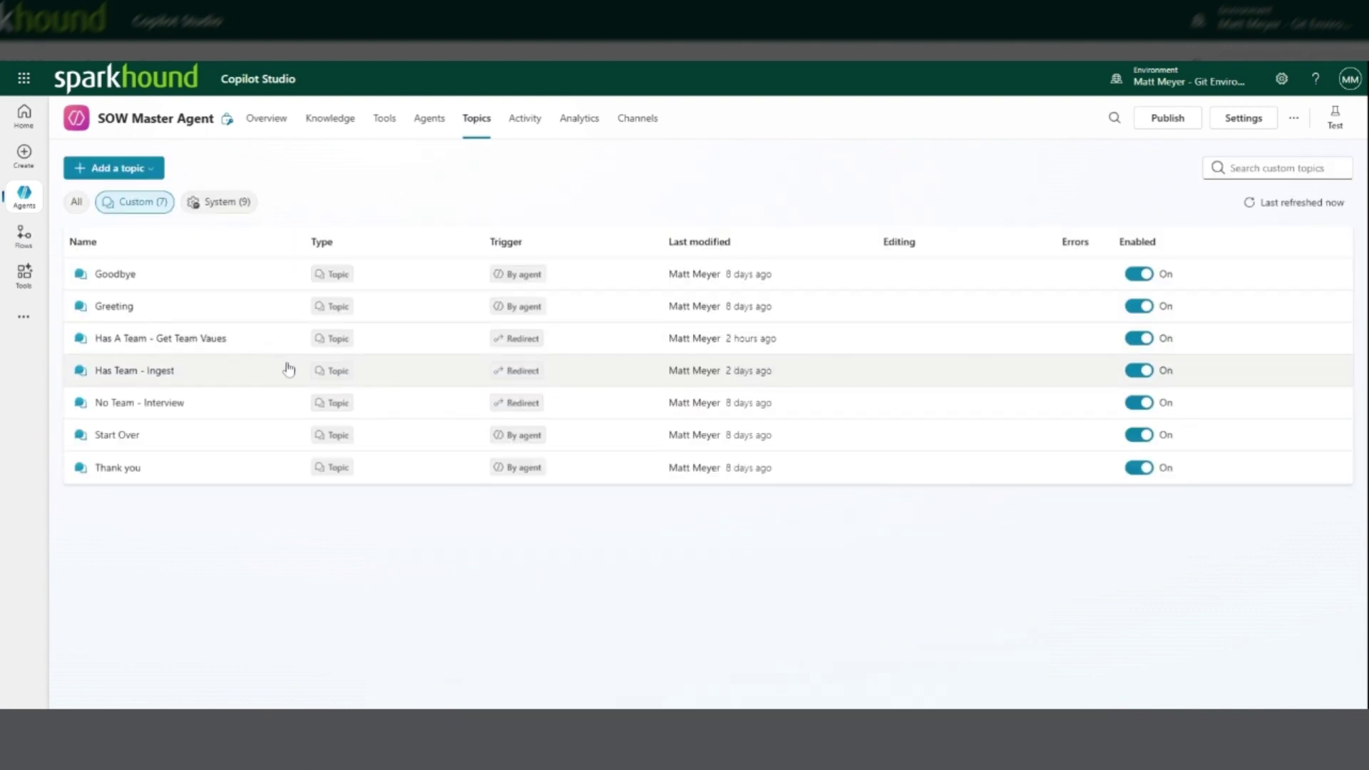
pyautogui.click(233, 348)
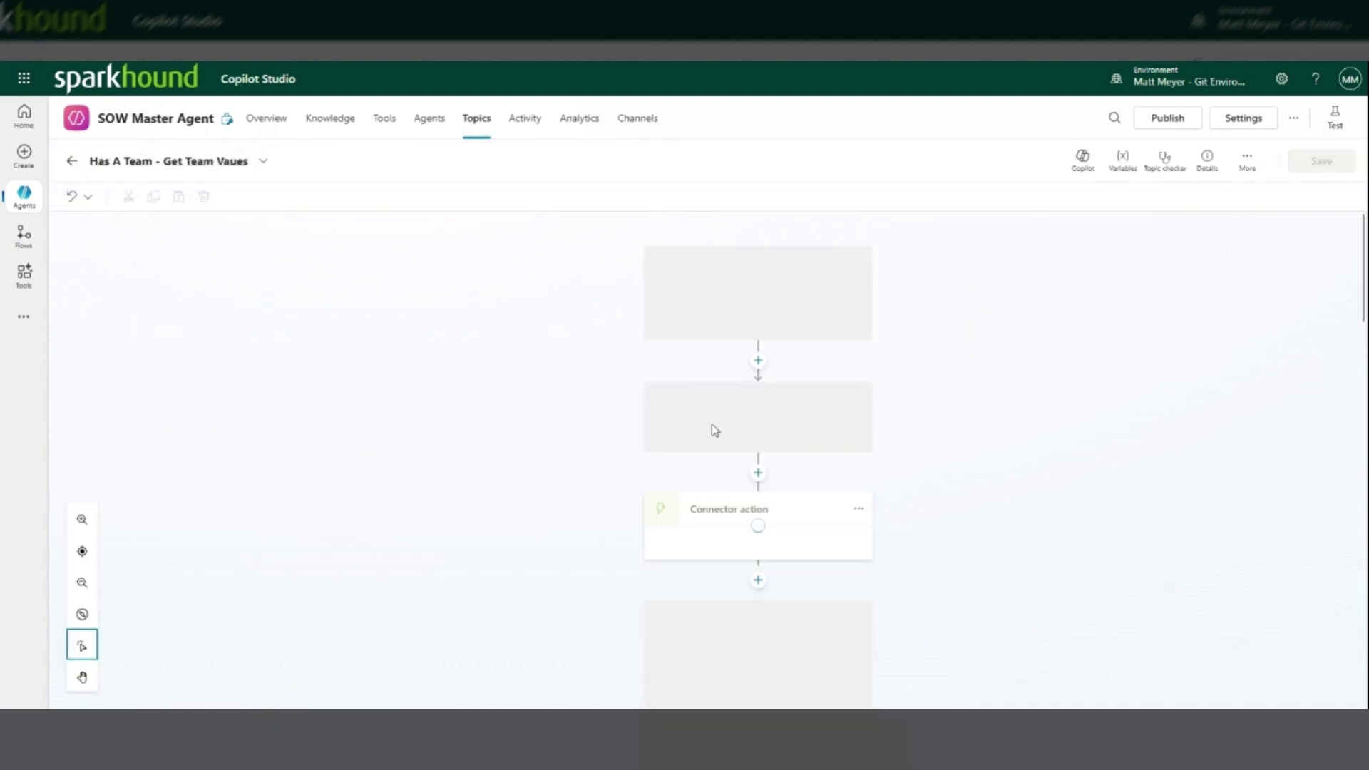
# Examine the topic's List Channel Folders action, the parsing of ChannelFileListing, the file selection Adaptive Card and the closing message
pyautogui.scroll(-9, 596, 422)
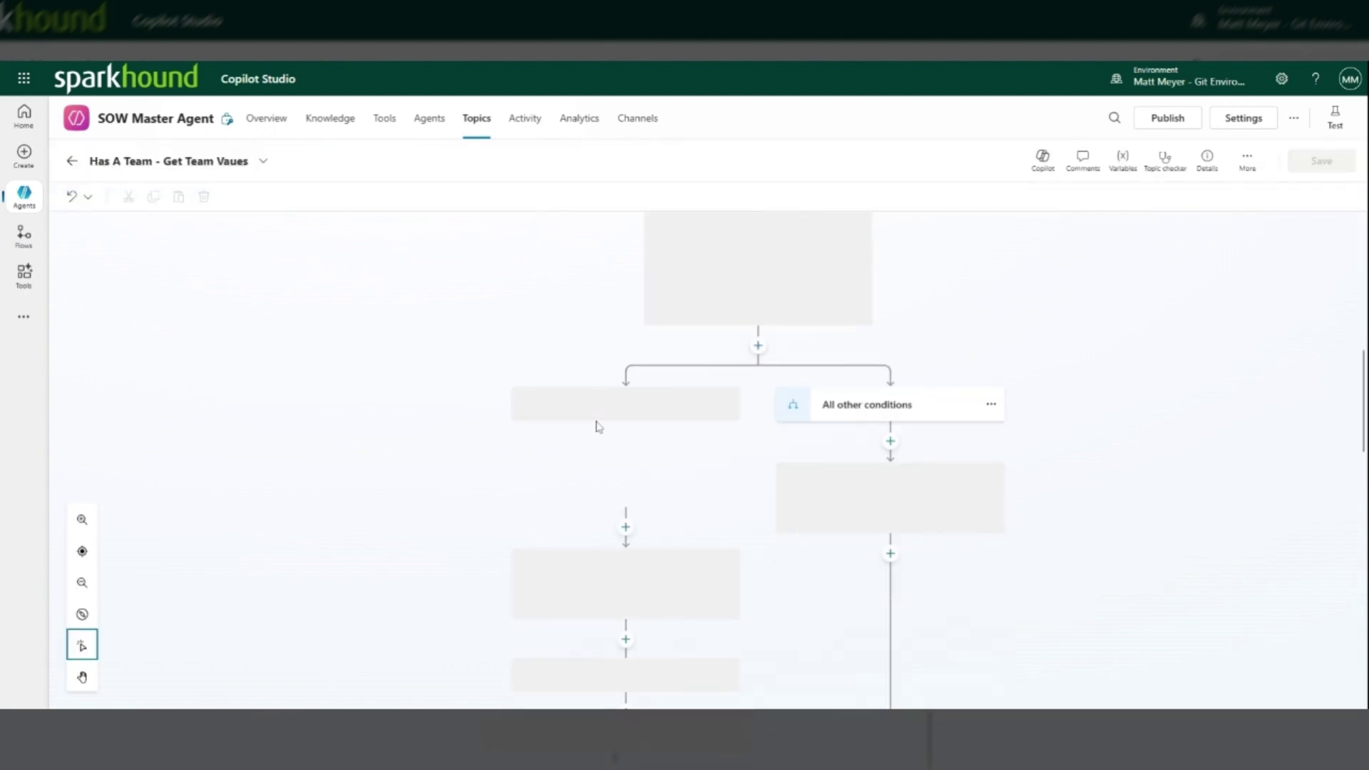
pyautogui.scroll(-5, 598, 427)
pyautogui.scroll(-10, 597, 426)
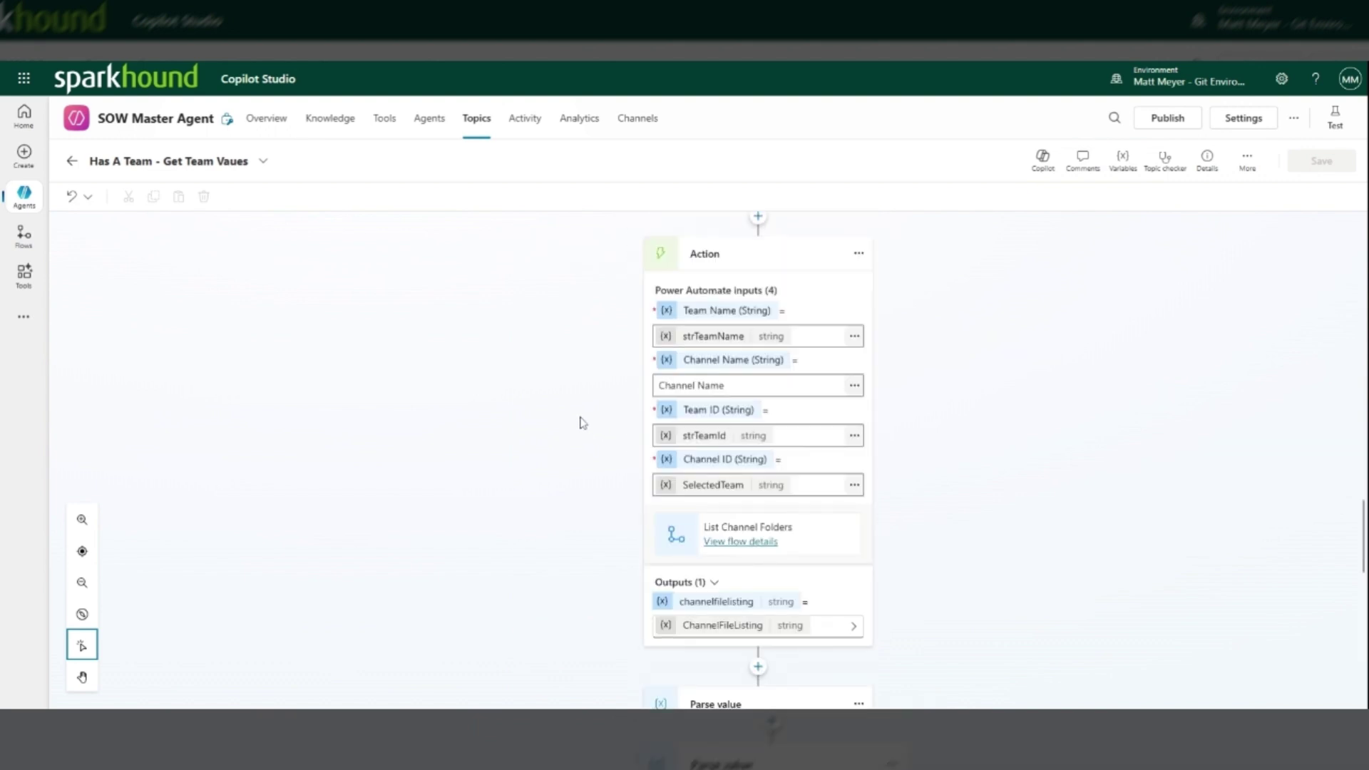
pyautogui.scroll(-6, 529, 397)
pyautogui.scroll(-3, 530, 396)
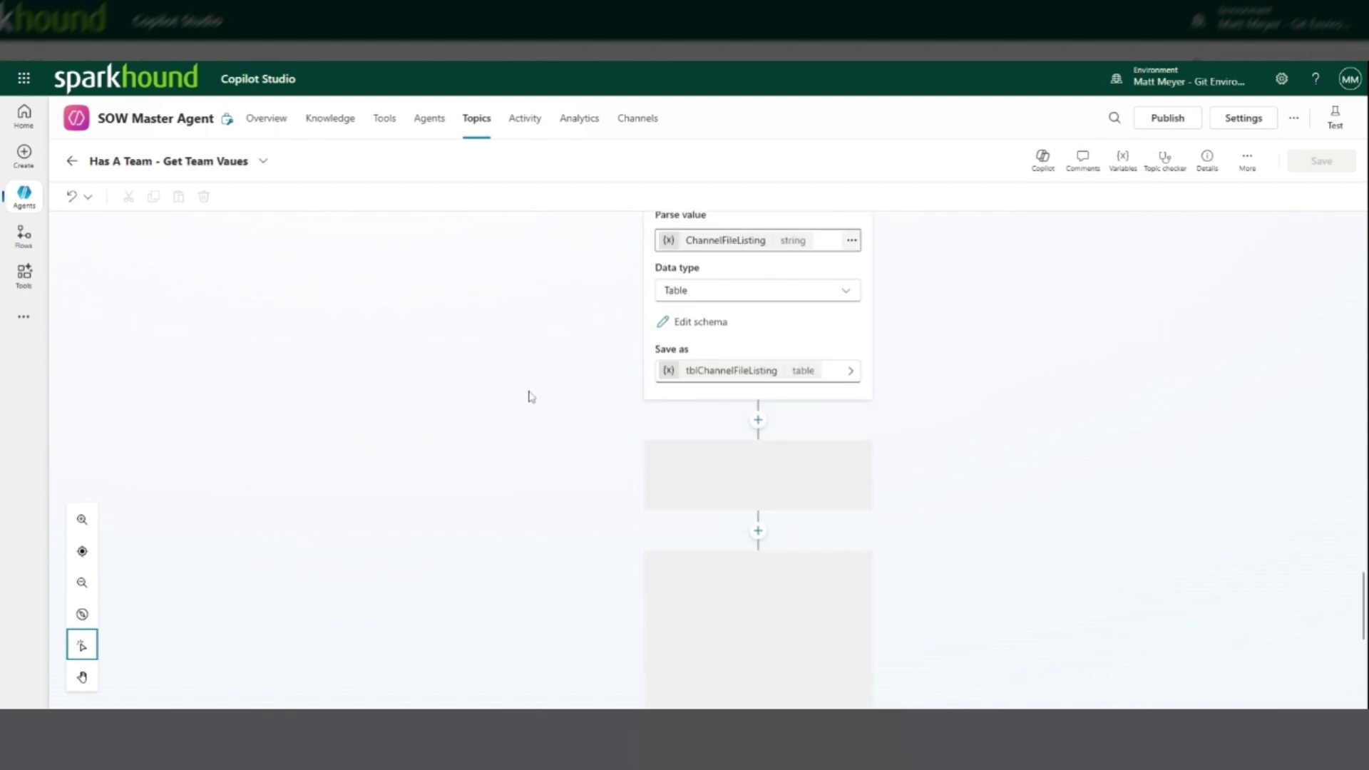
pyautogui.scroll(-3, 577, 367)
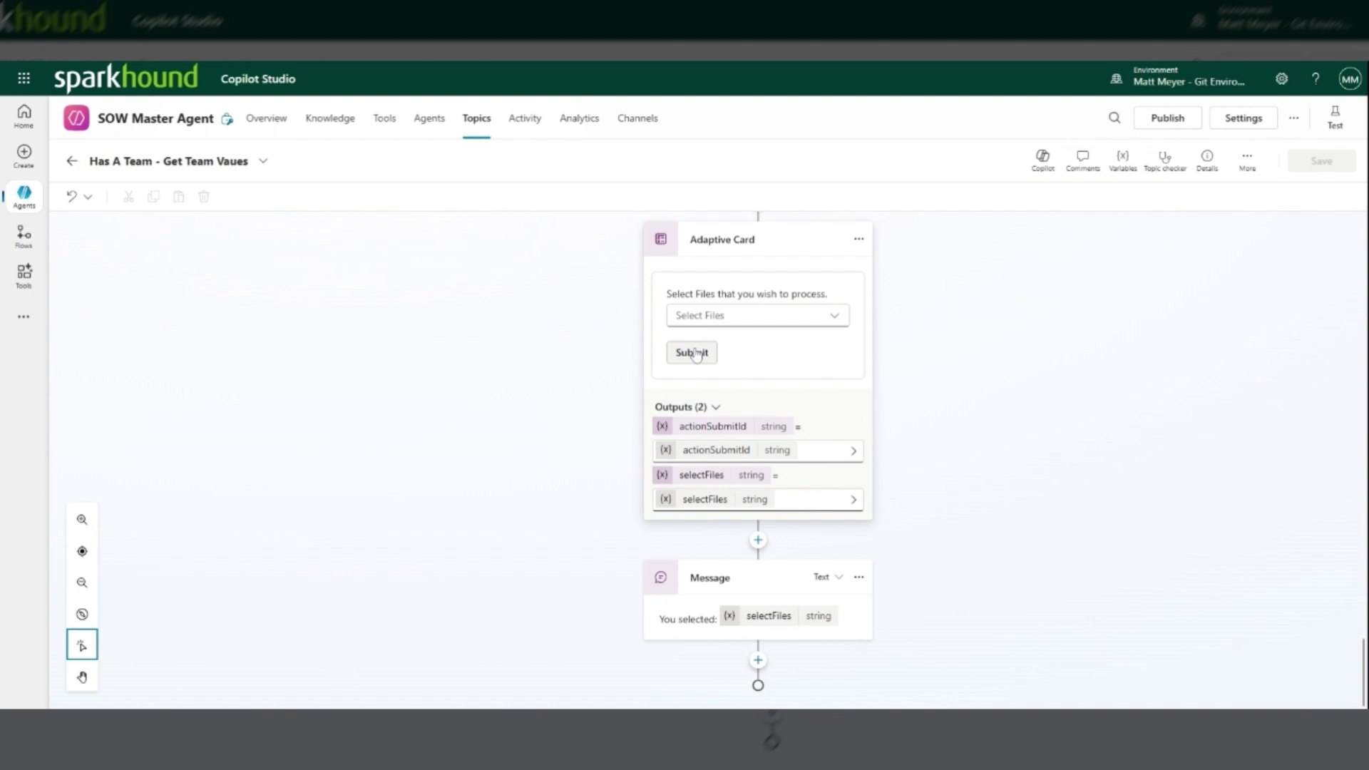
pyautogui.scroll(3, 778, 360)
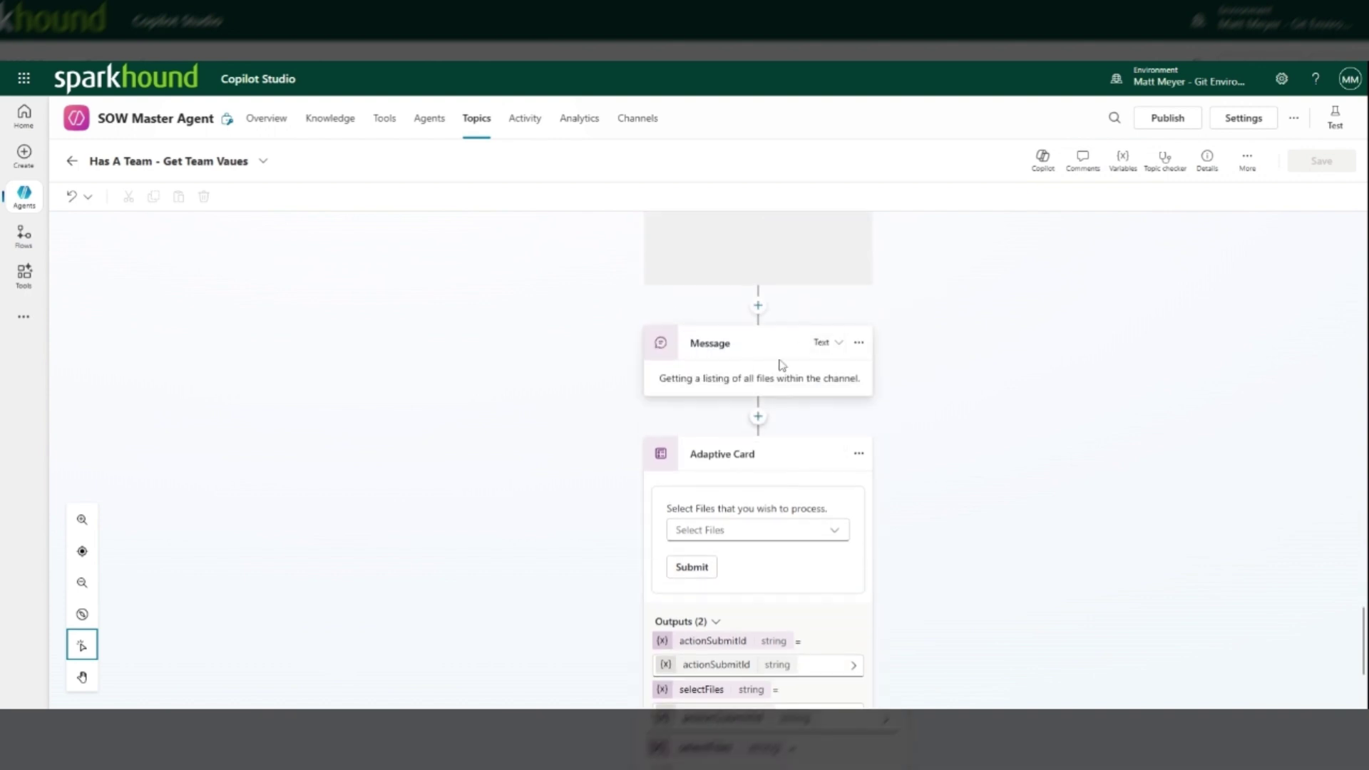
pyautogui.click(671, 389)
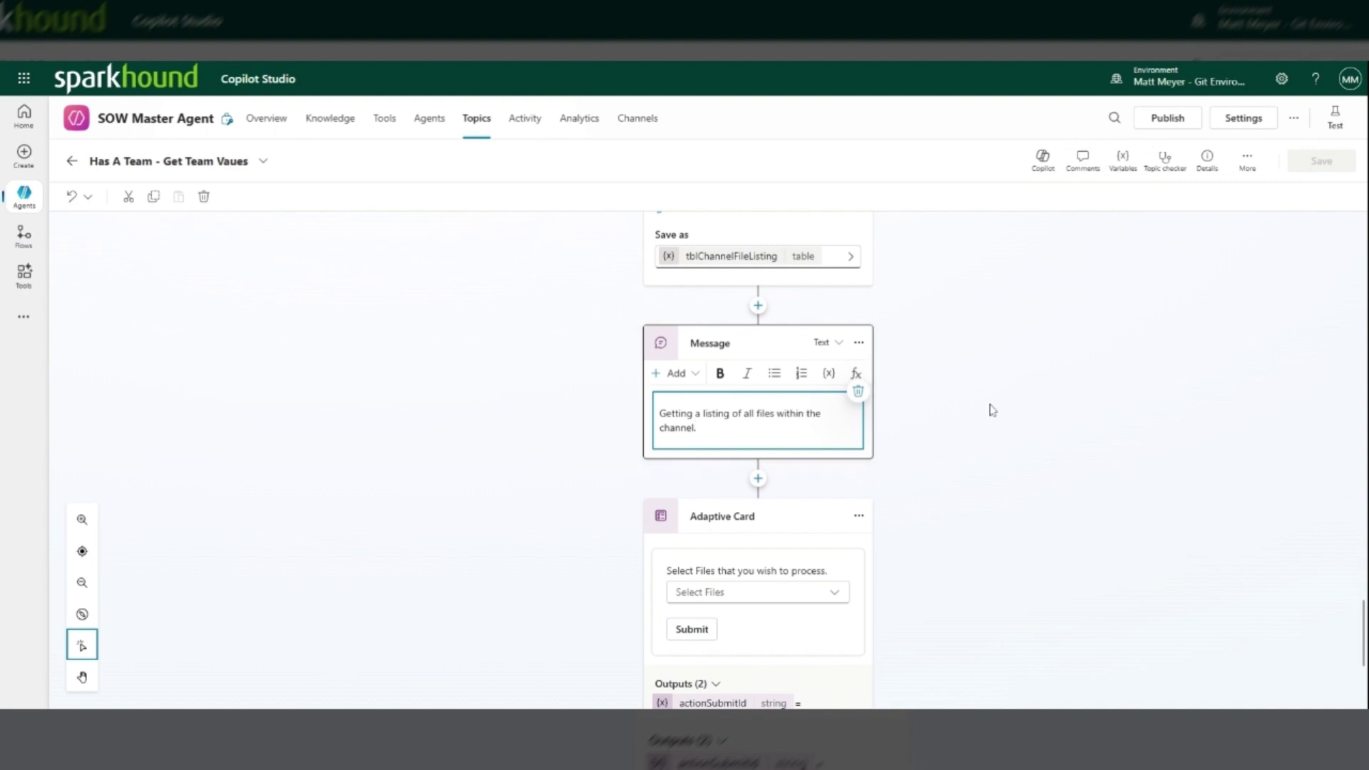
pyautogui.scroll(-2, 779, 388)
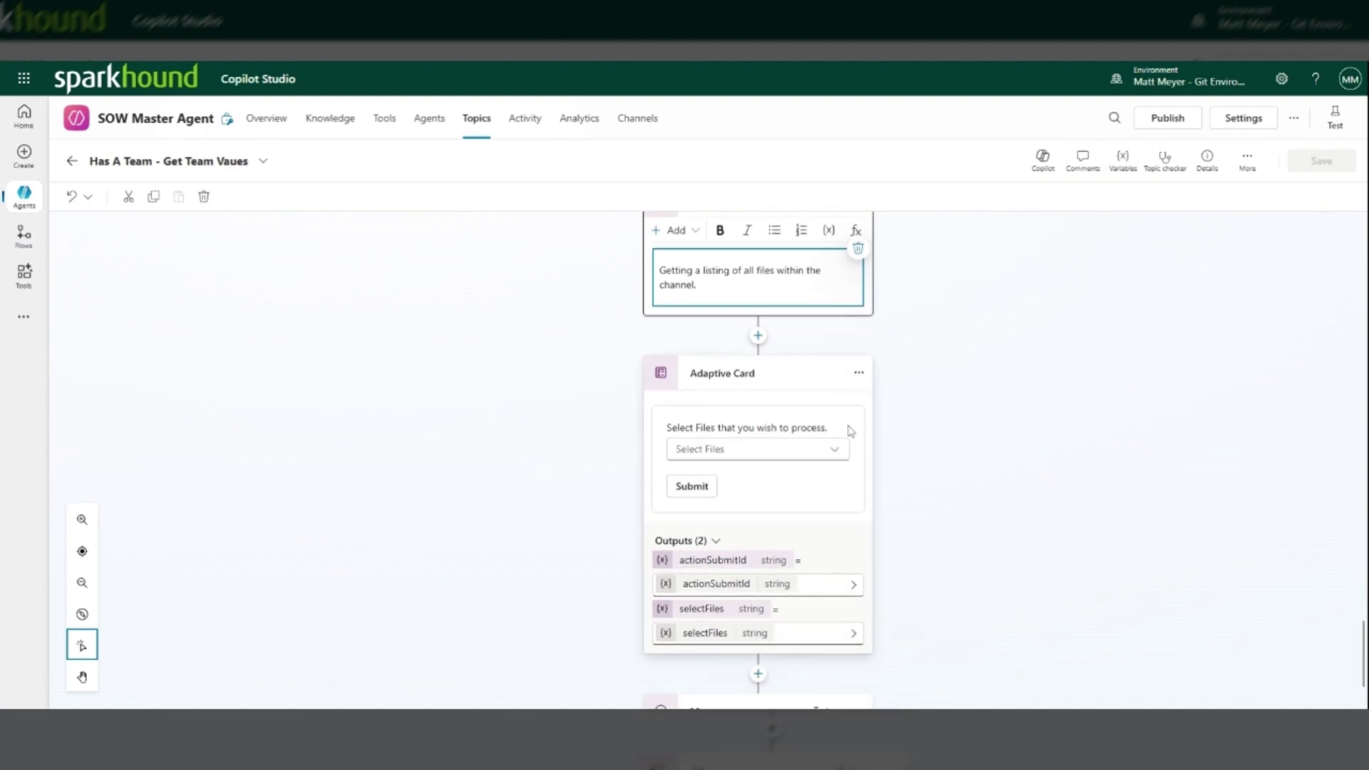
pyautogui.scroll(-2, 927, 419)
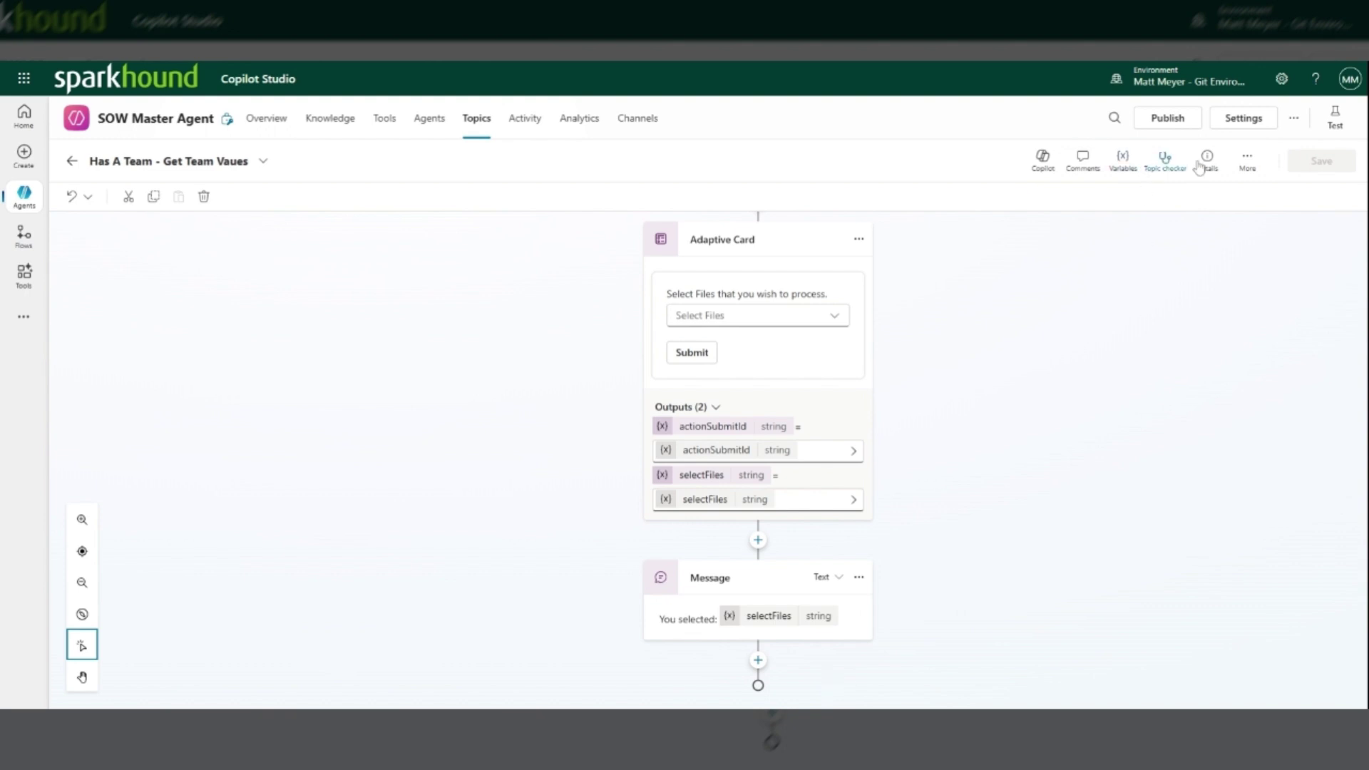
# Start testing the agent, answer Yes to having a Team with Recordings and Documents, and open the topic's variables
pyautogui.click(1335, 118)
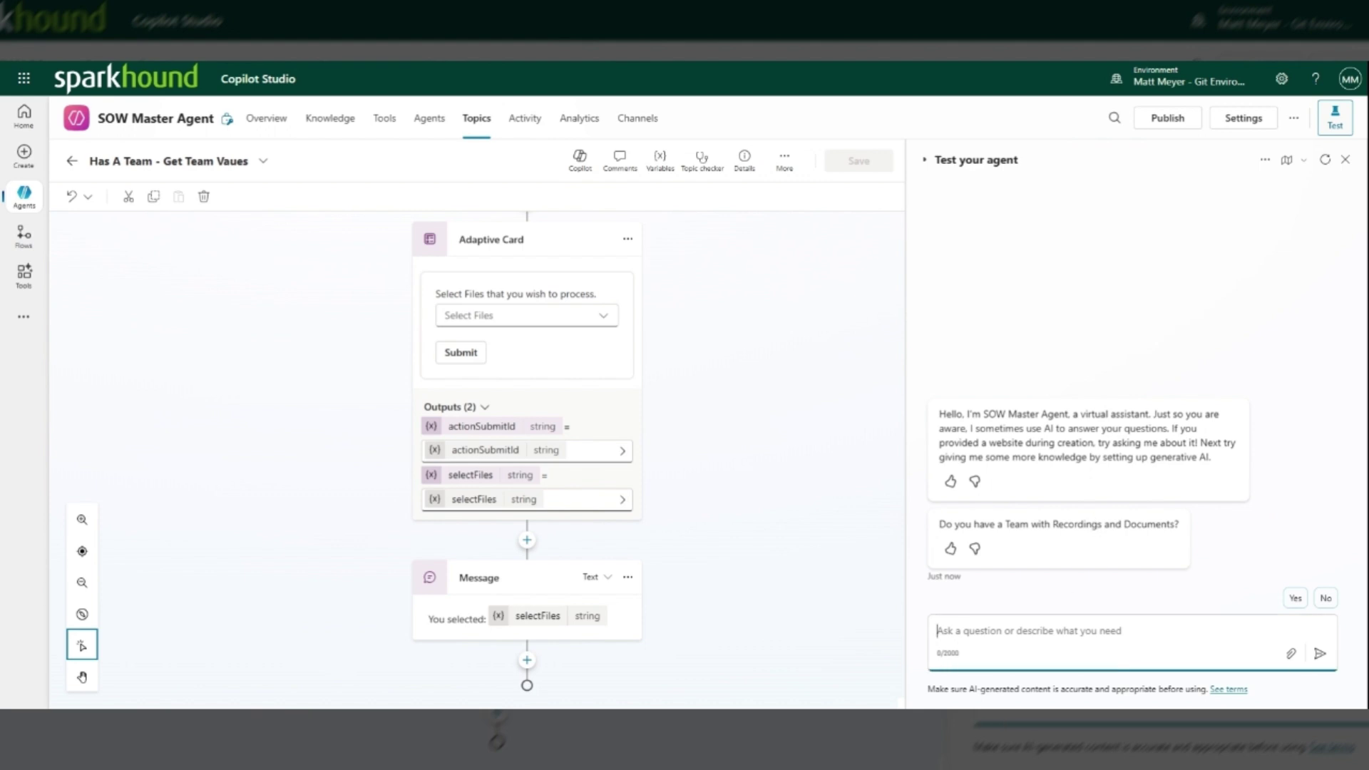
pyautogui.click(1296, 598)
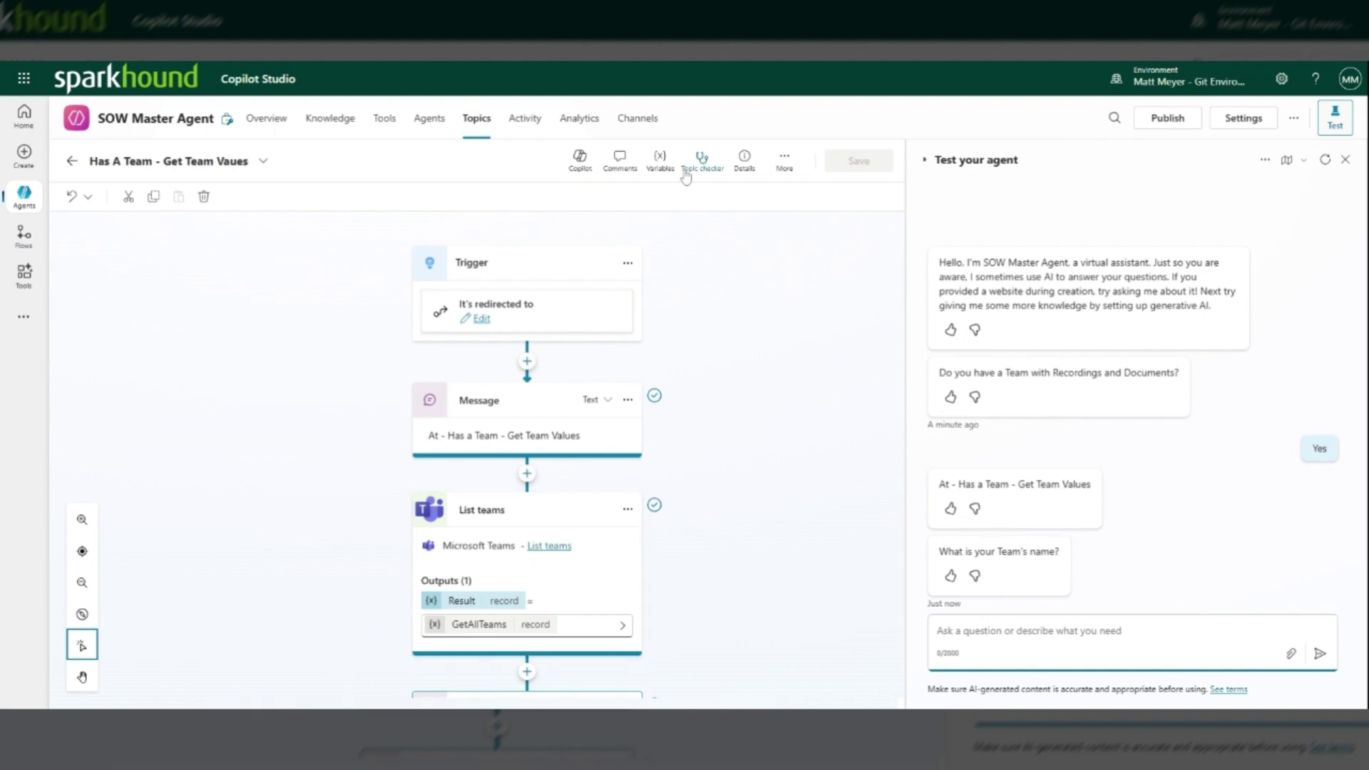
pyautogui.click(662, 162)
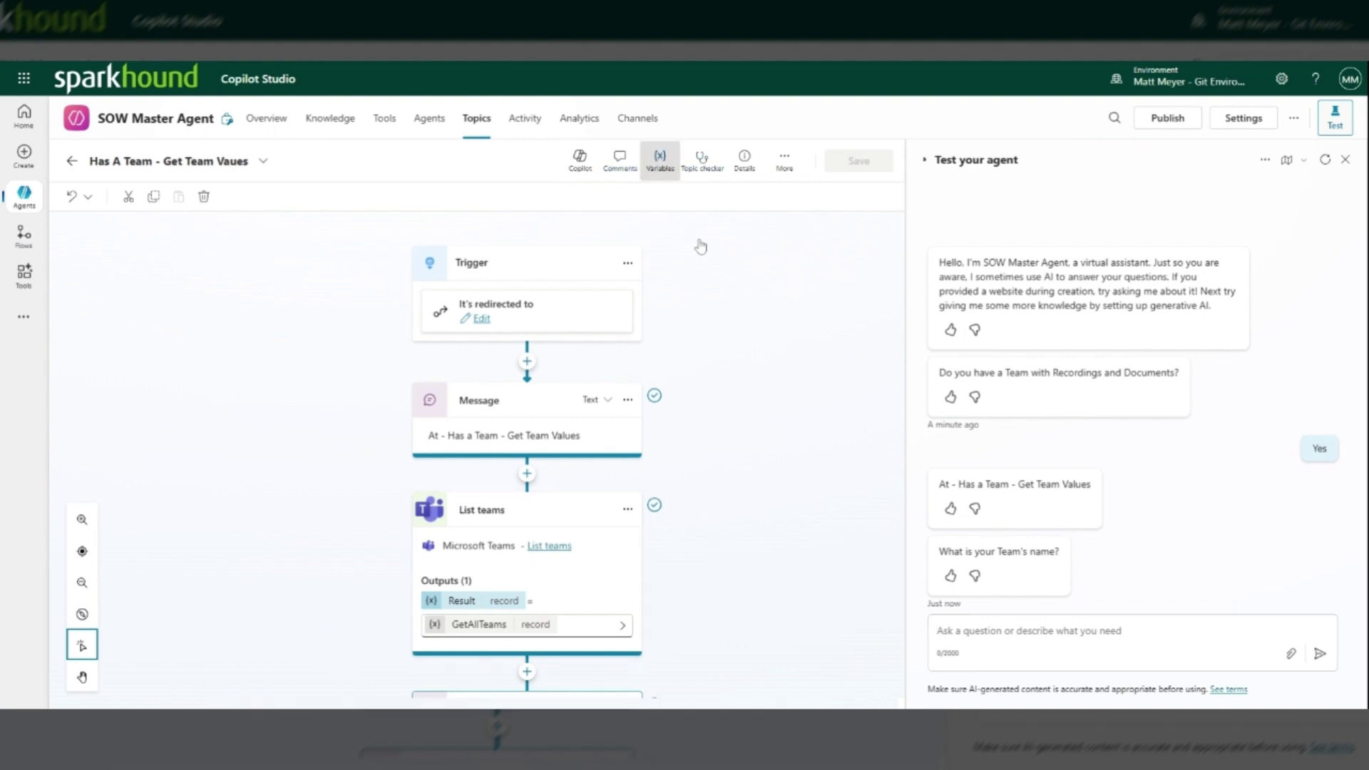
# Inspect the test value of the topic variable GetAllTeams
pyautogui.click(740, 228)
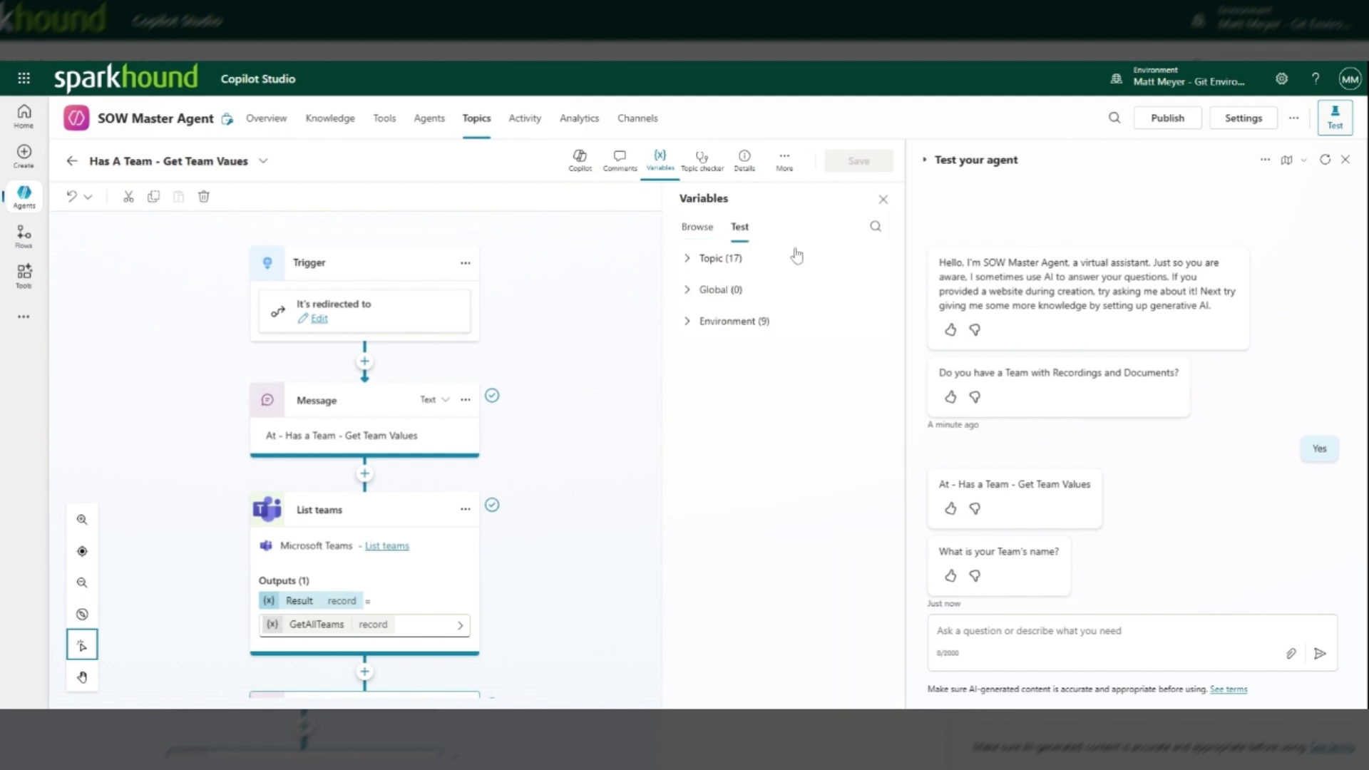
pyautogui.click(689, 259)
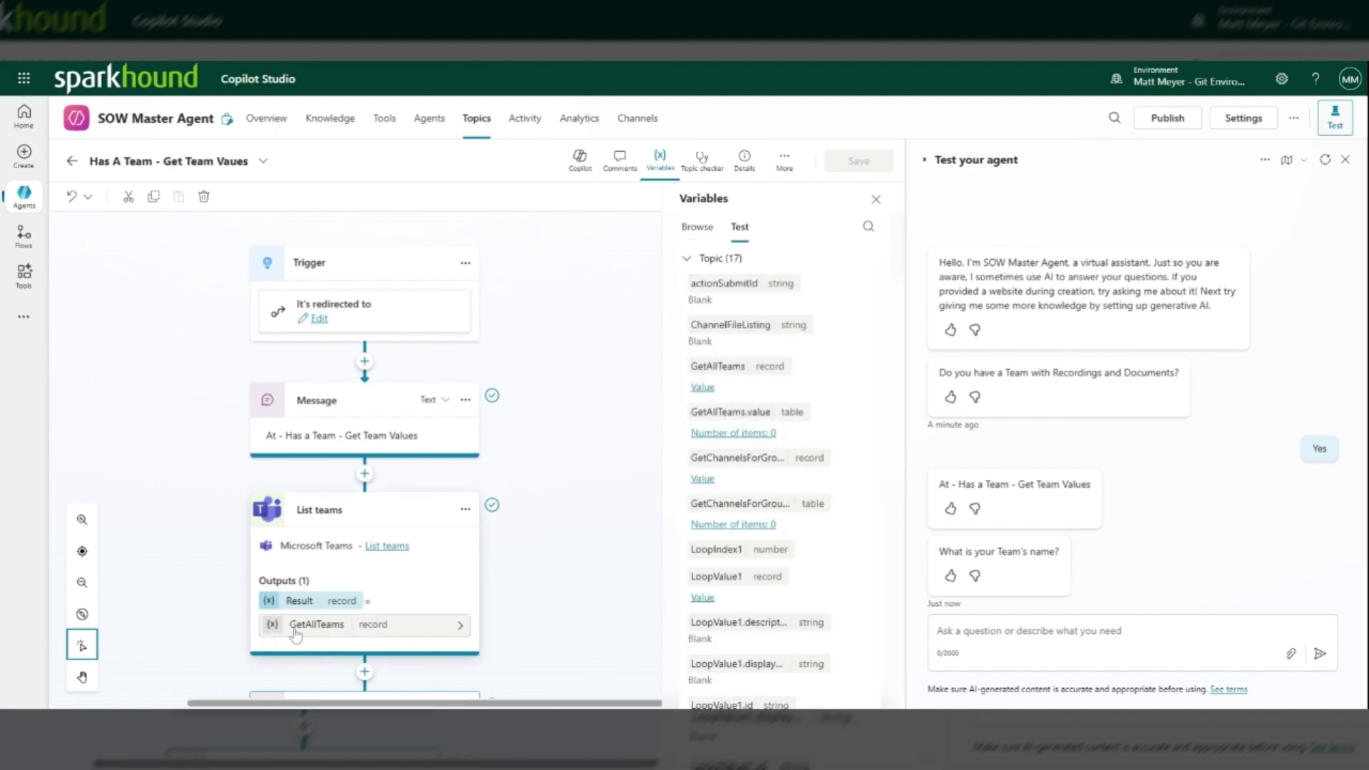
pyautogui.click(702, 387)
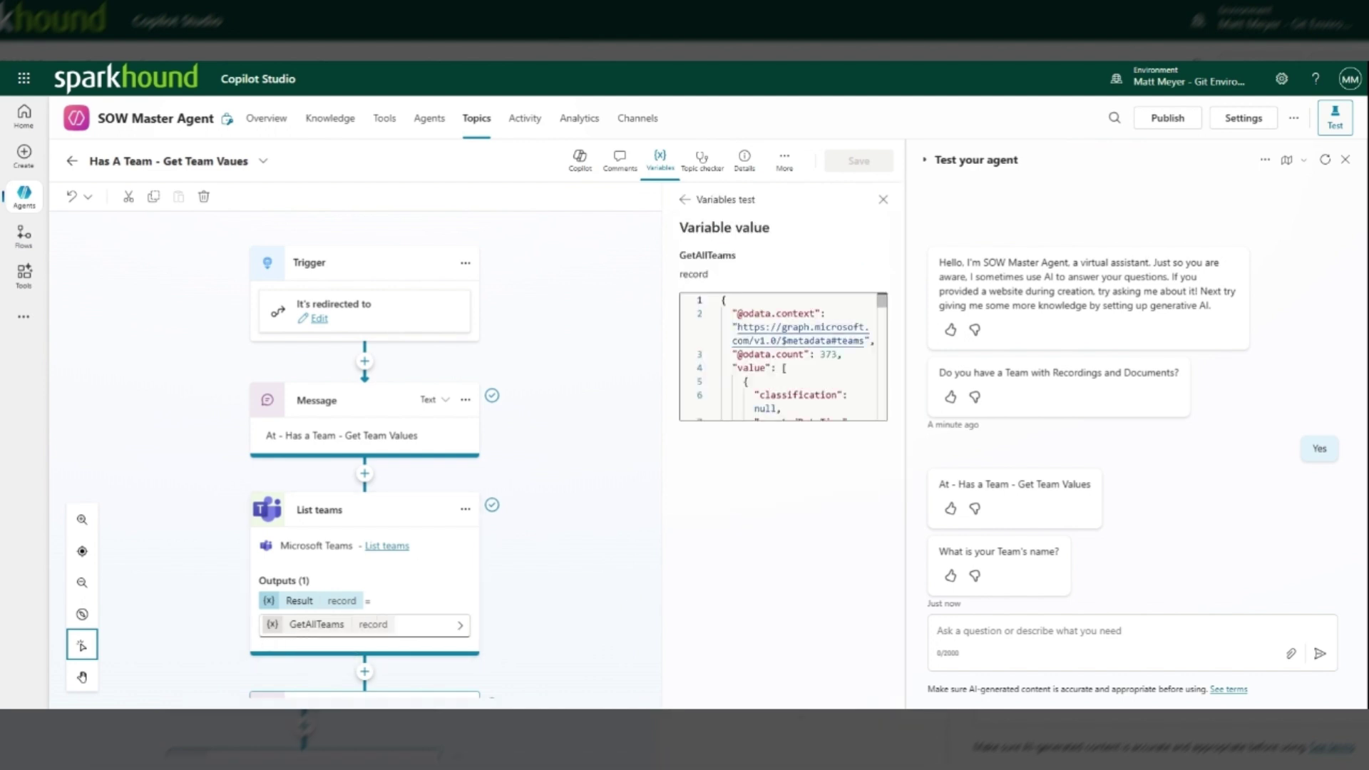
pyautogui.moveTo(882, 299)
pyautogui.mouseDown()
pyautogui.moveTo(880, 315)
pyautogui.moveTo(883, 300)
pyautogui.mouseUp()
# Answer the agent's Team name question with Sparkhound Internal and submit Support Billing 2020 as the channel
pyautogui.click(1019, 630)
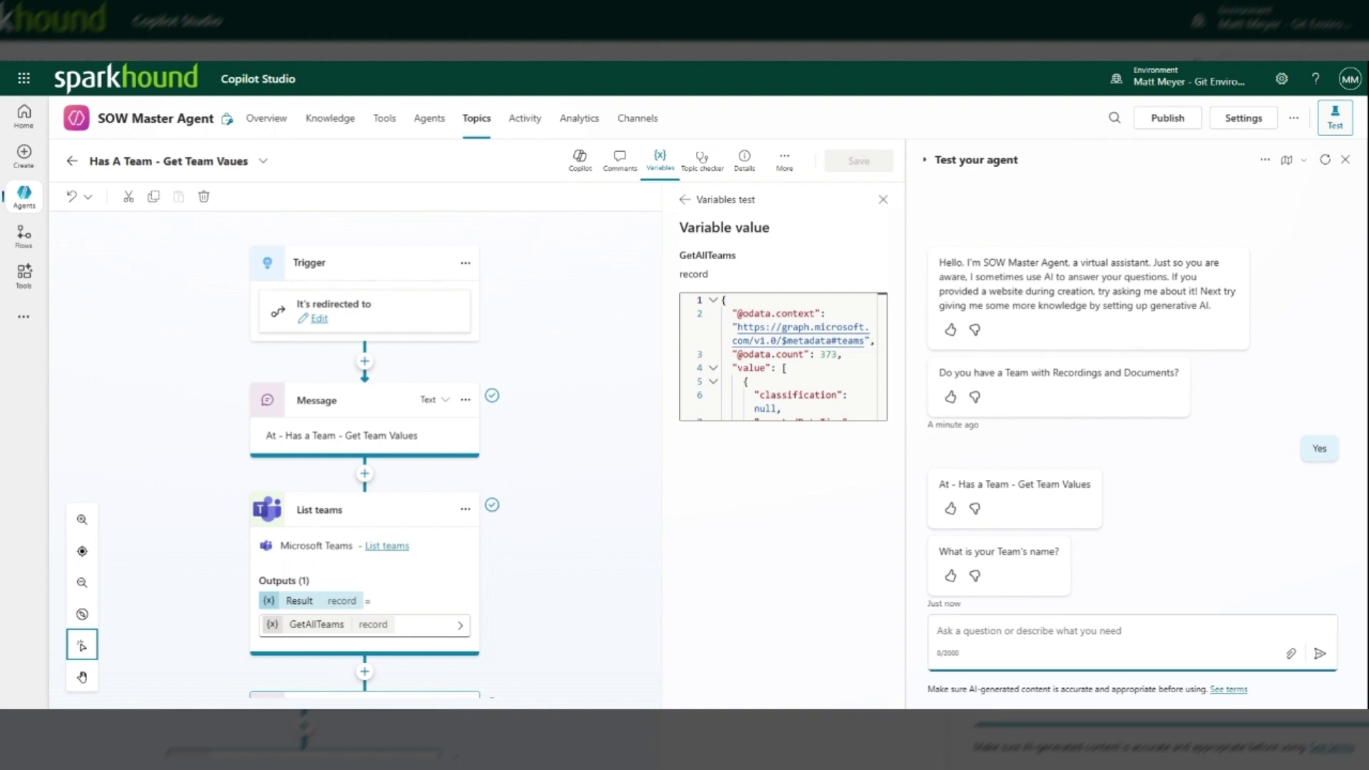
pyautogui.write('Sparkhound')
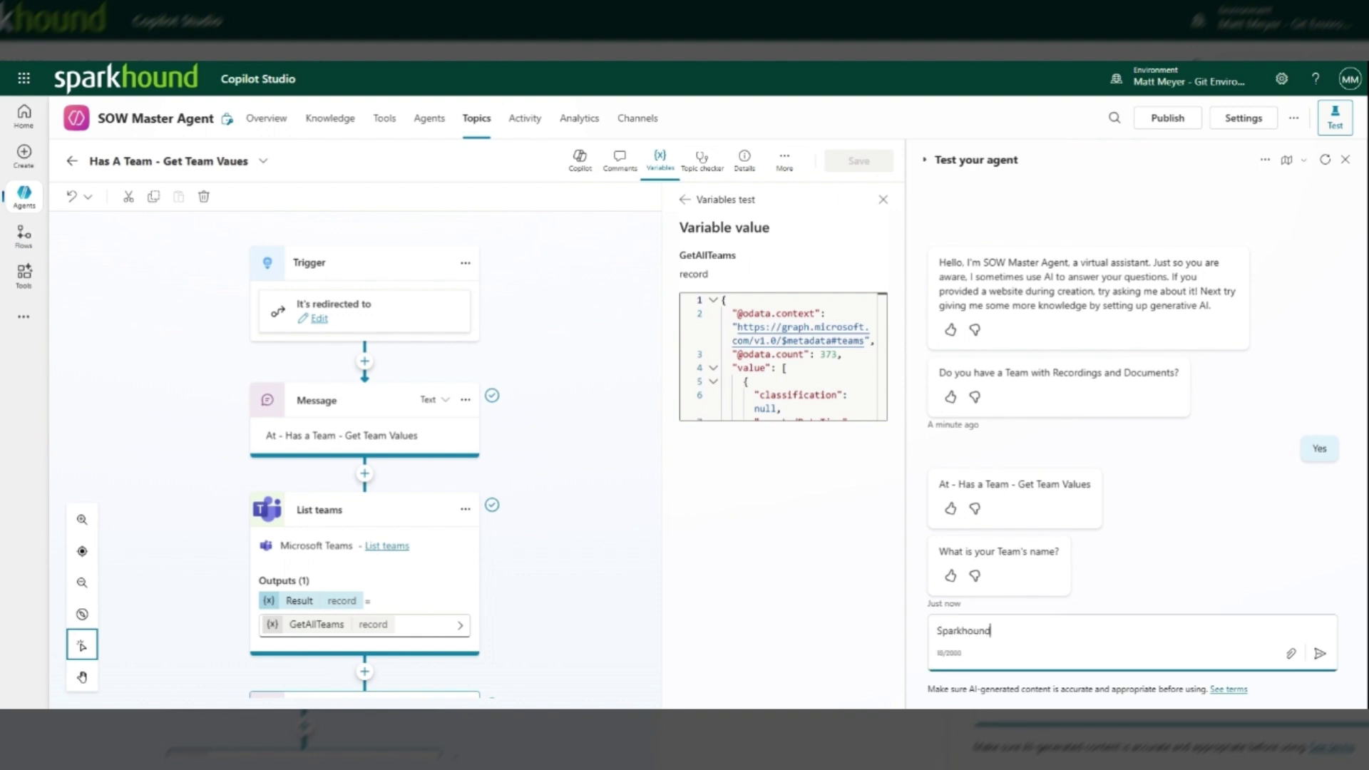
pyautogui.write(' Internal')
pyautogui.click(1320, 655)
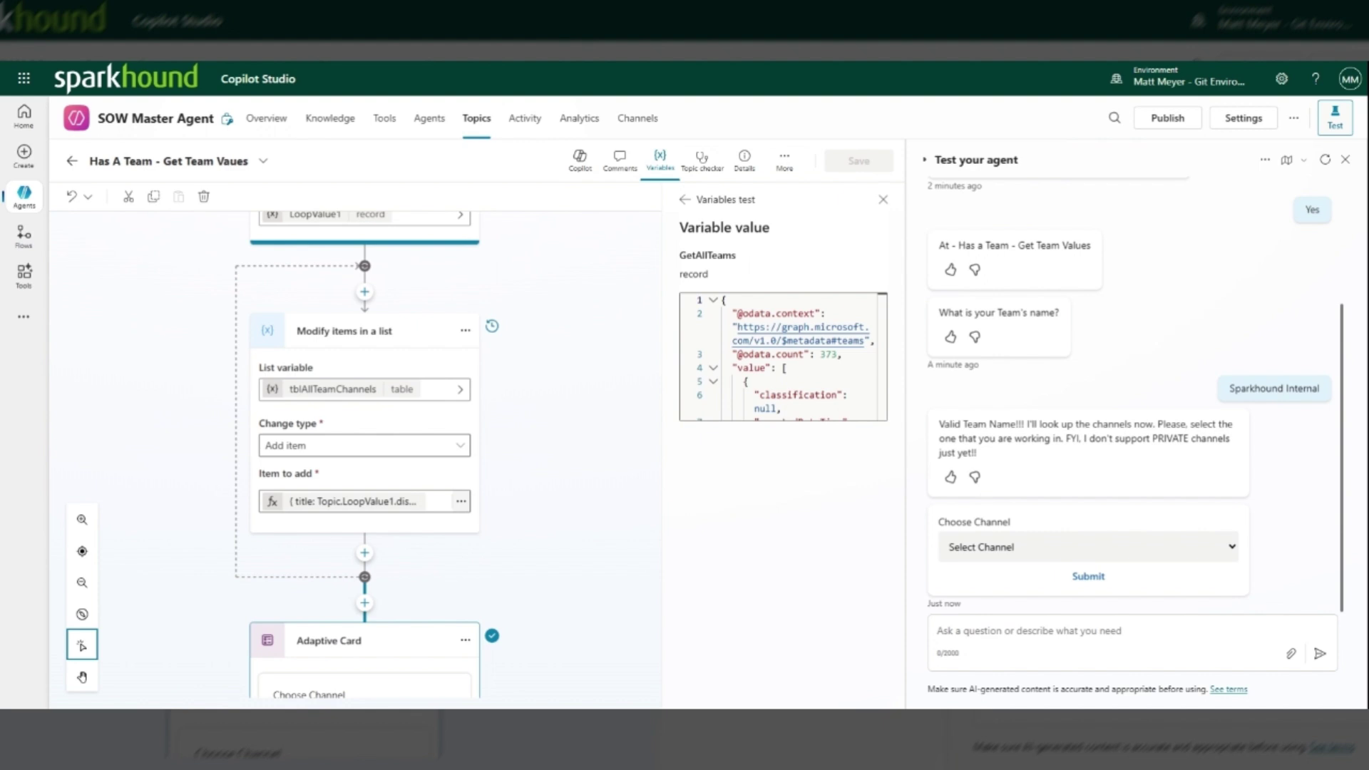
pyautogui.click(1017, 580)
pyautogui.click(1089, 576)
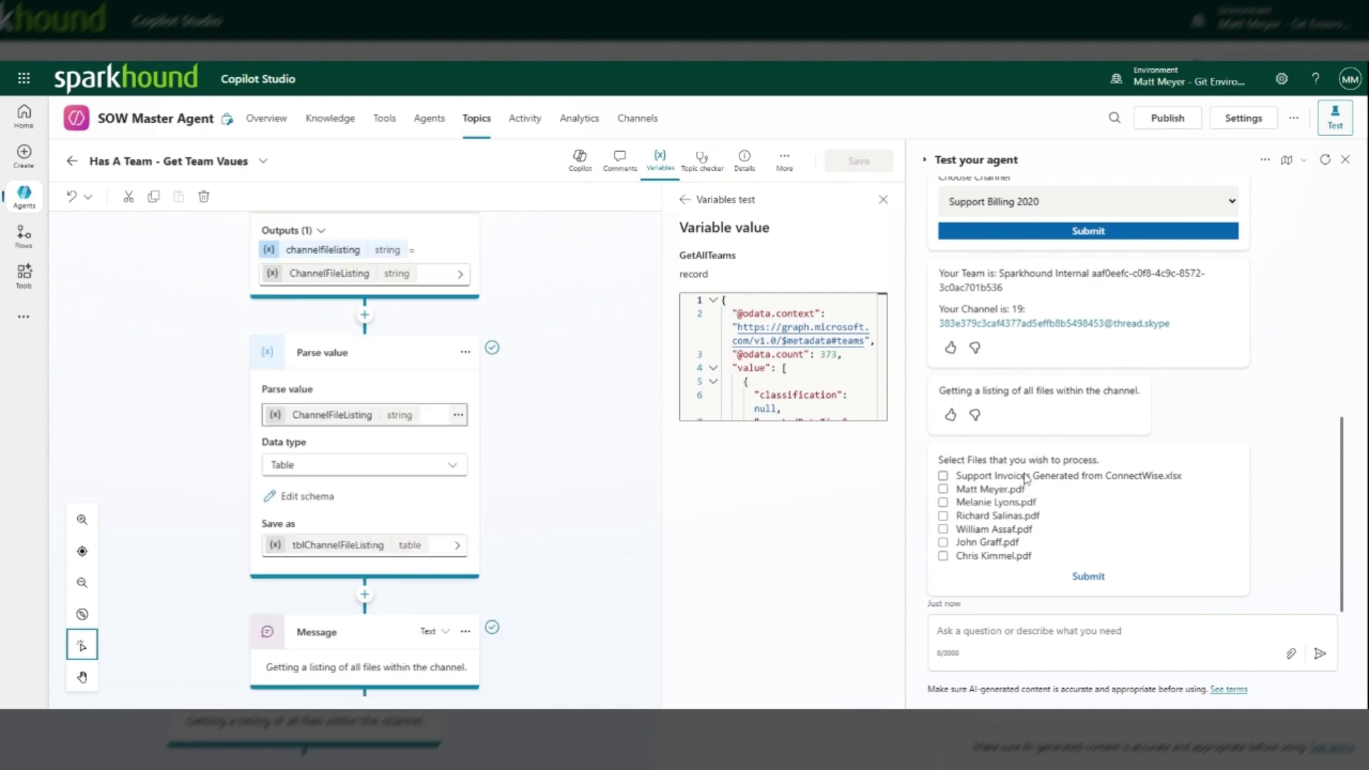
# Submit Support Invoices Generated from ConnectWise.xlsx and the first, second and fourth listed PDFs for processing, and review the returned file paths
pyautogui.click(943, 476)
pyautogui.click(943, 489)
pyautogui.click(943, 503)
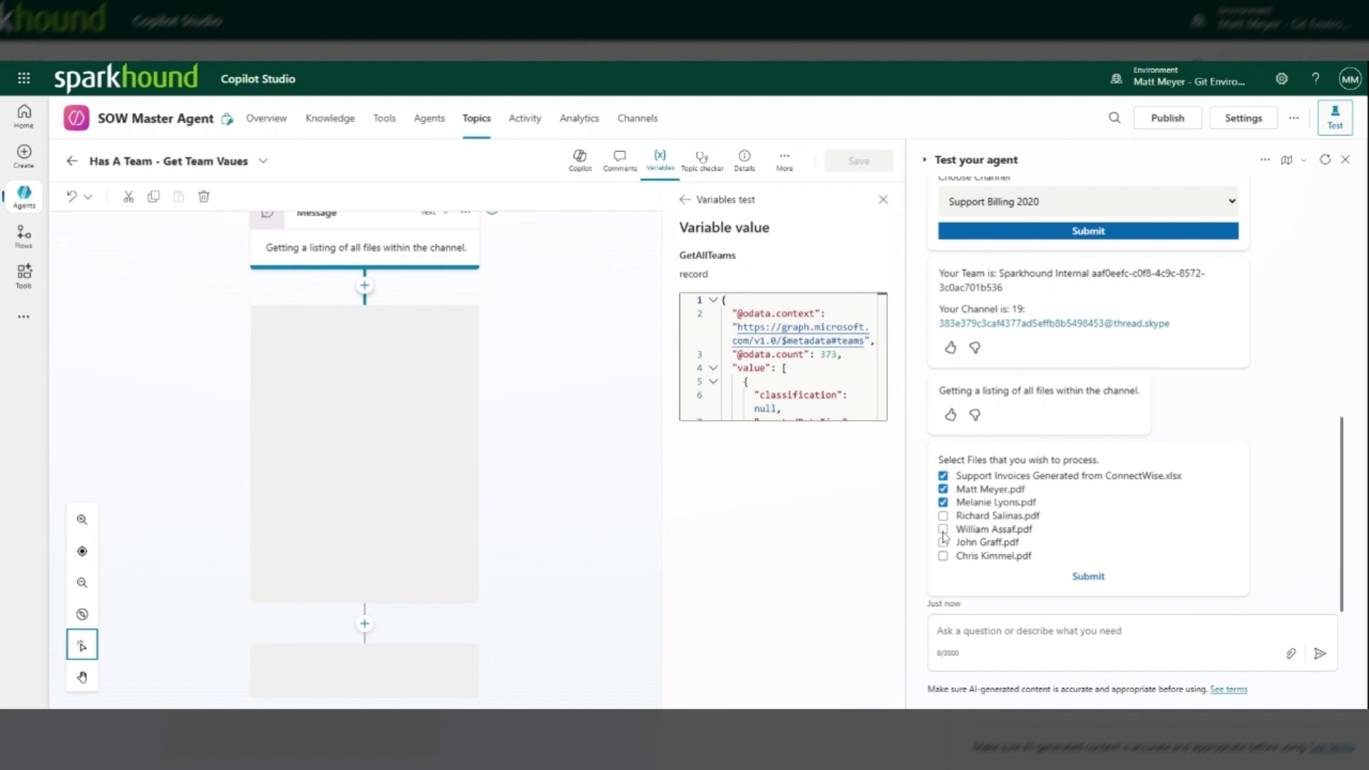
pyautogui.click(944, 531)
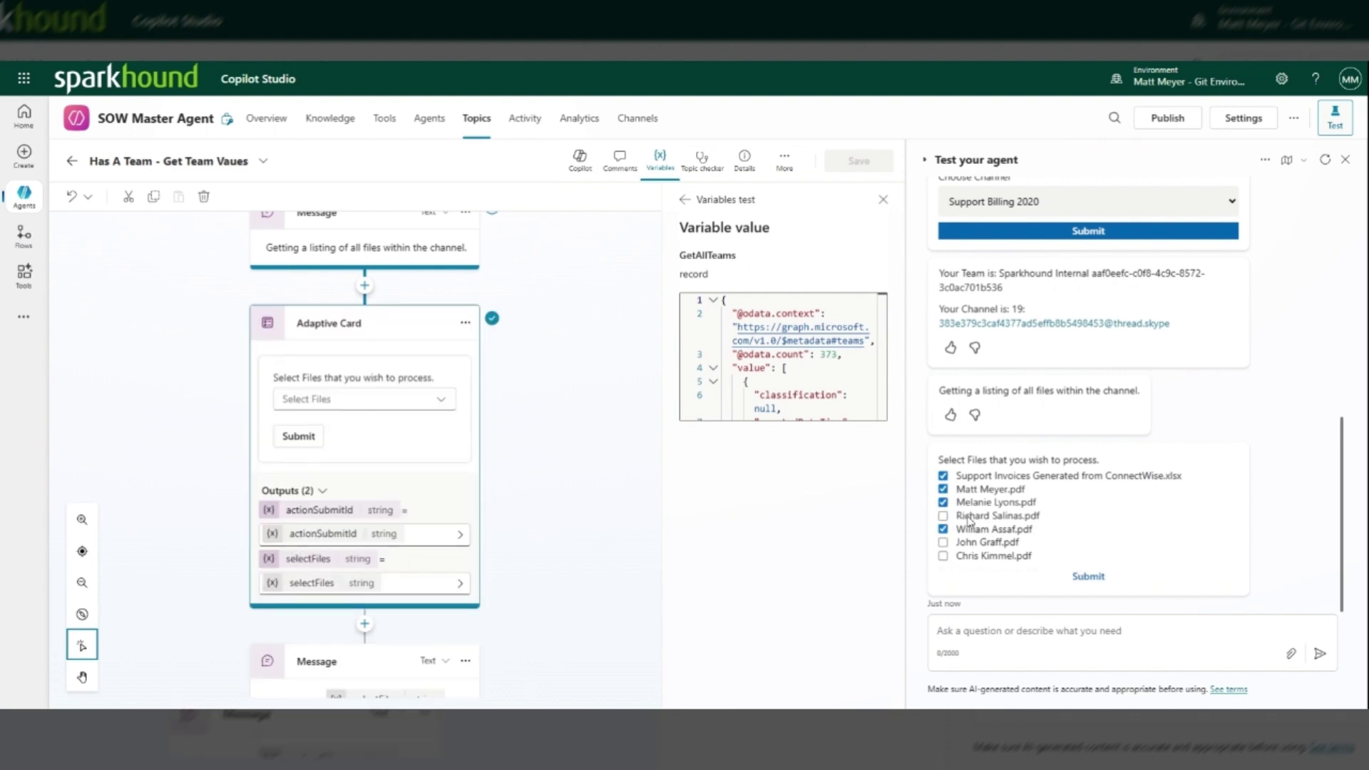
pyautogui.click(1105, 583)
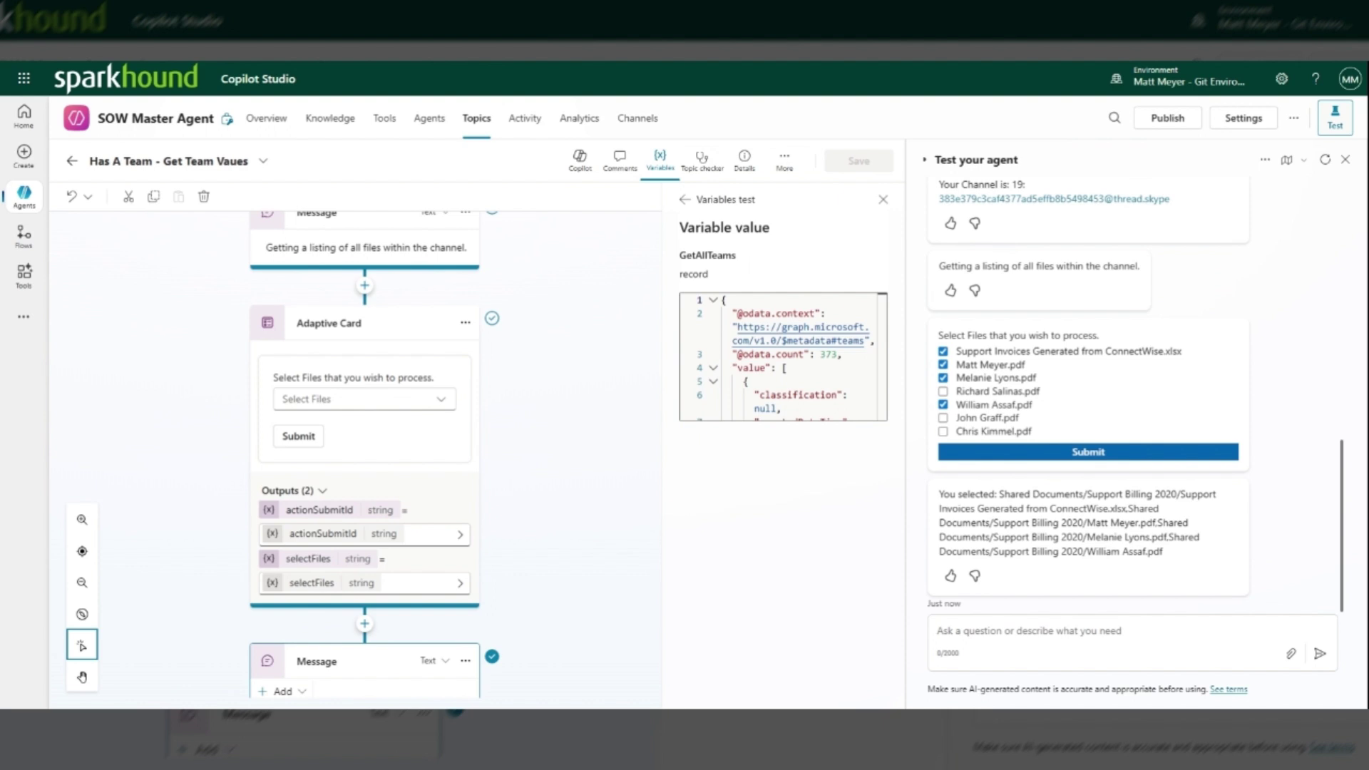
pyautogui.moveTo(996, 494); pyautogui.dragTo(1128, 509)
pyautogui.click(1129, 520)
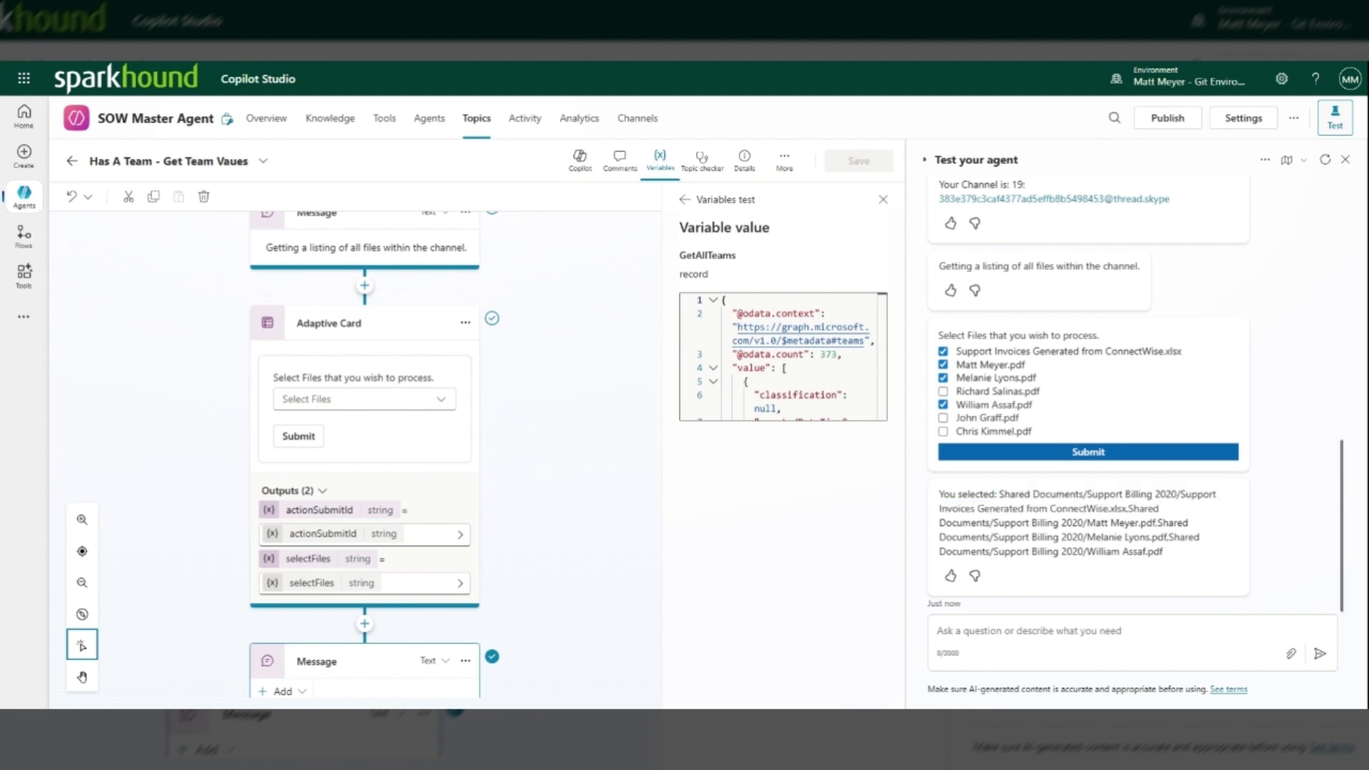